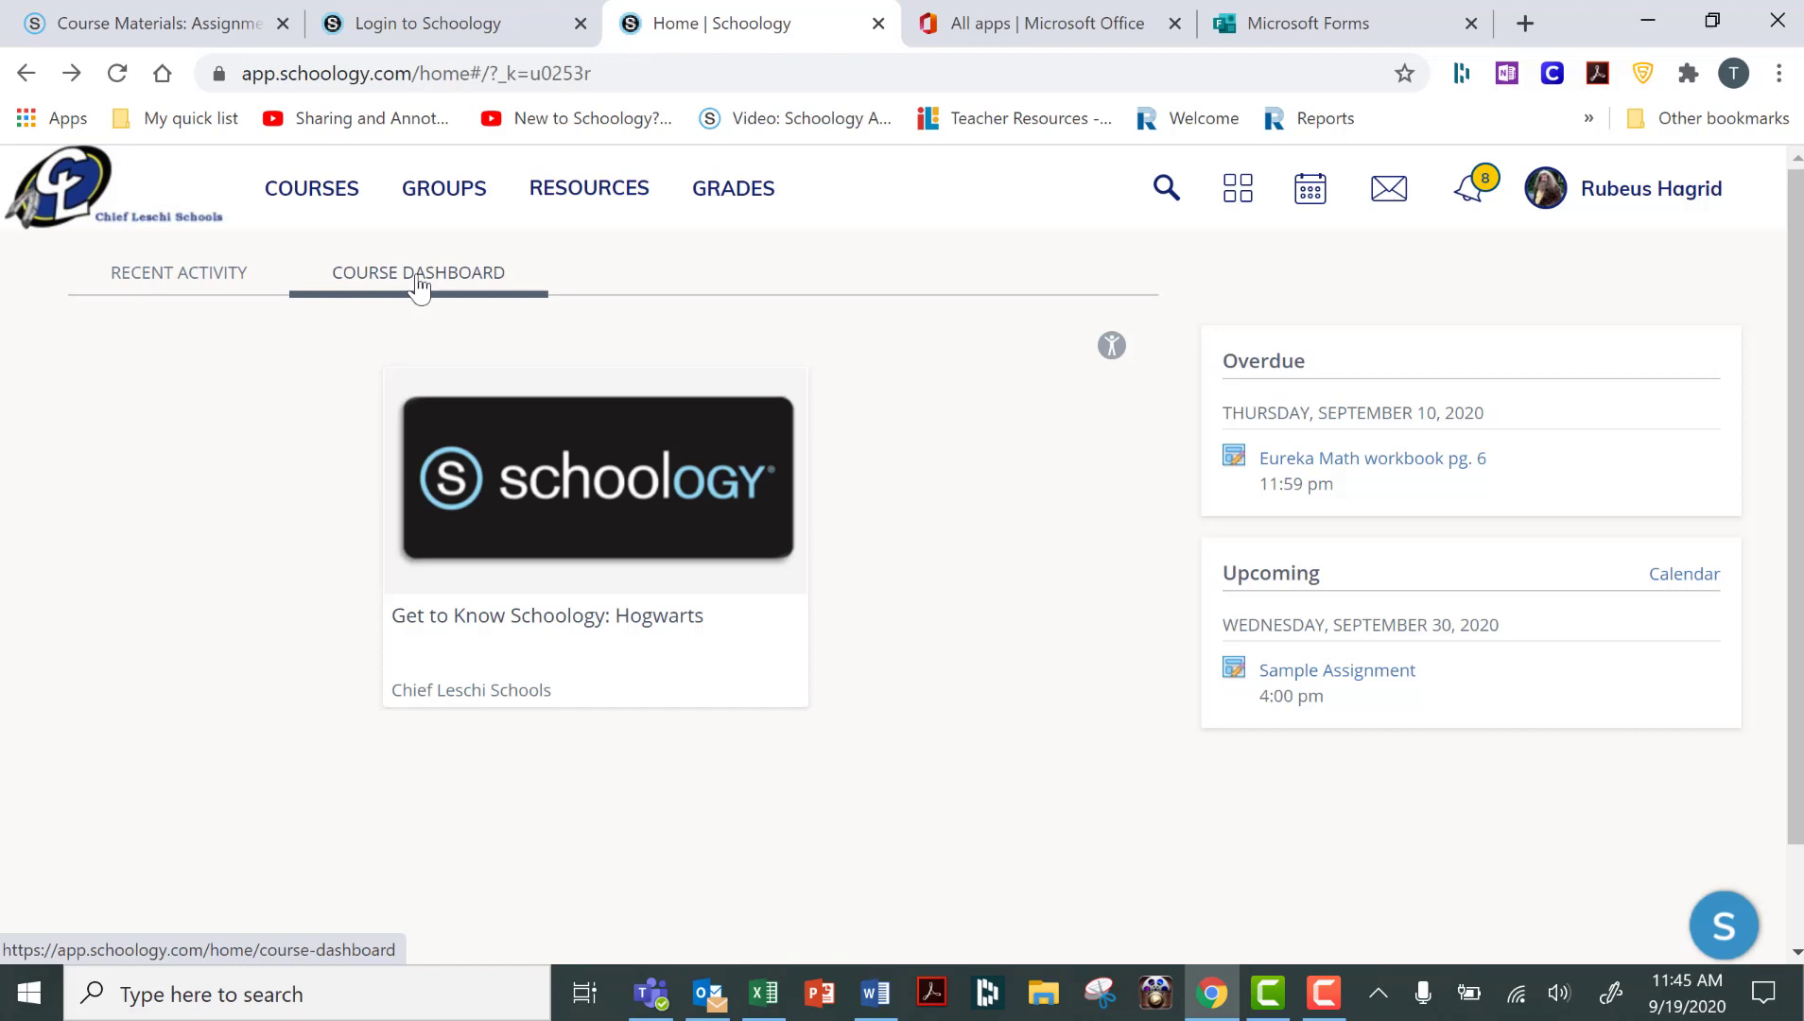
# Step: Open the Get to Know Schoology: Hogwarts course and expand the September 2nd - 4th folder and its Wednesday subfolder
pyautogui.moveTo(723, 520); pyautogui.dragTo(1149, 648)
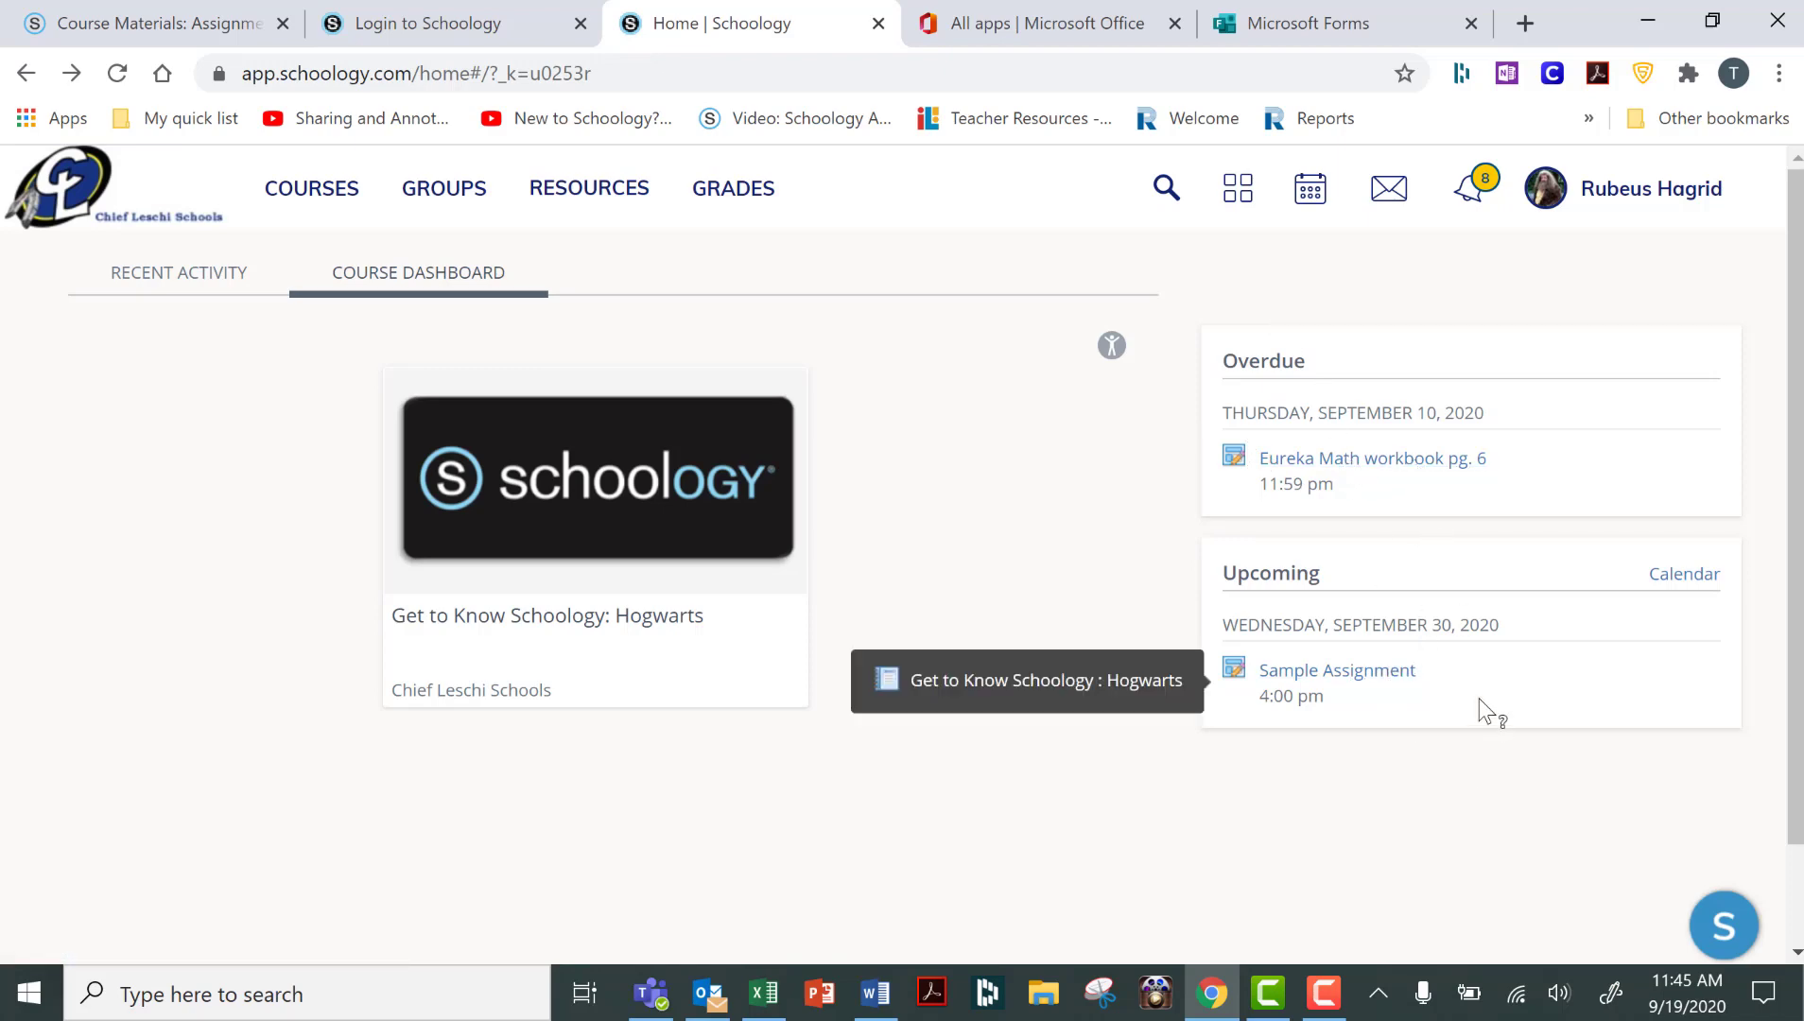
pyautogui.click(595, 508)
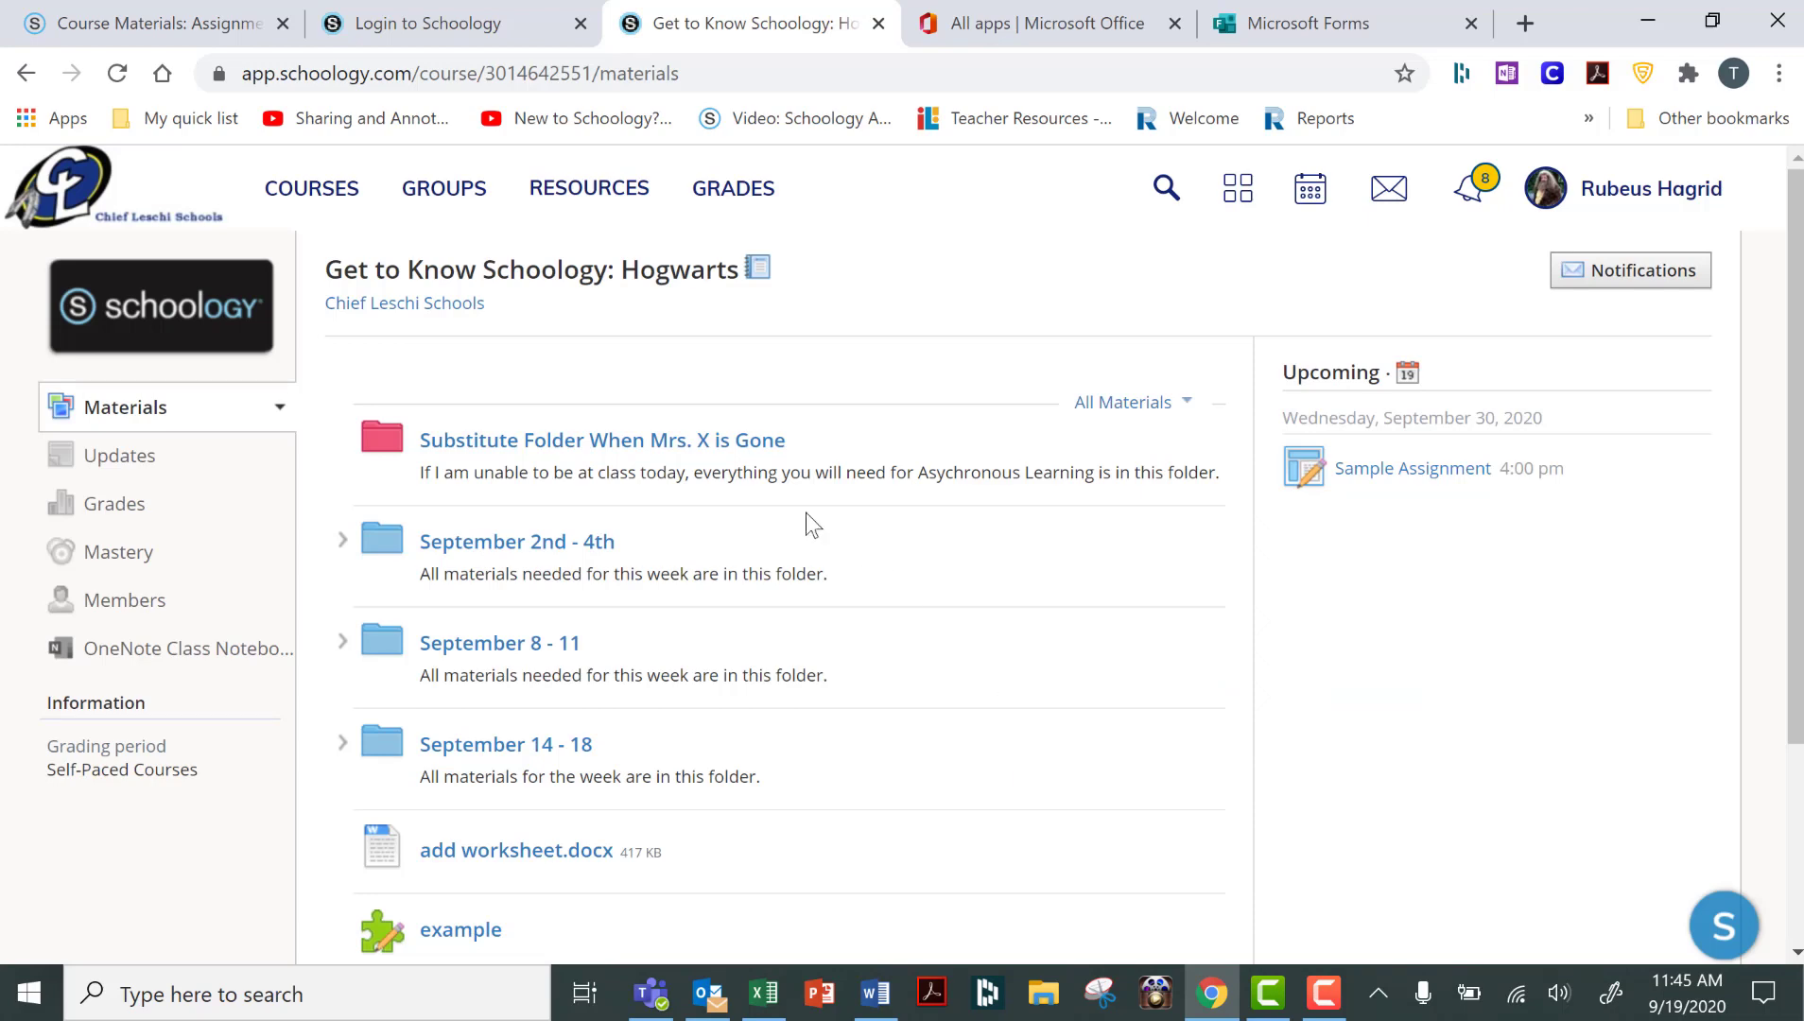
pyautogui.click(343, 542)
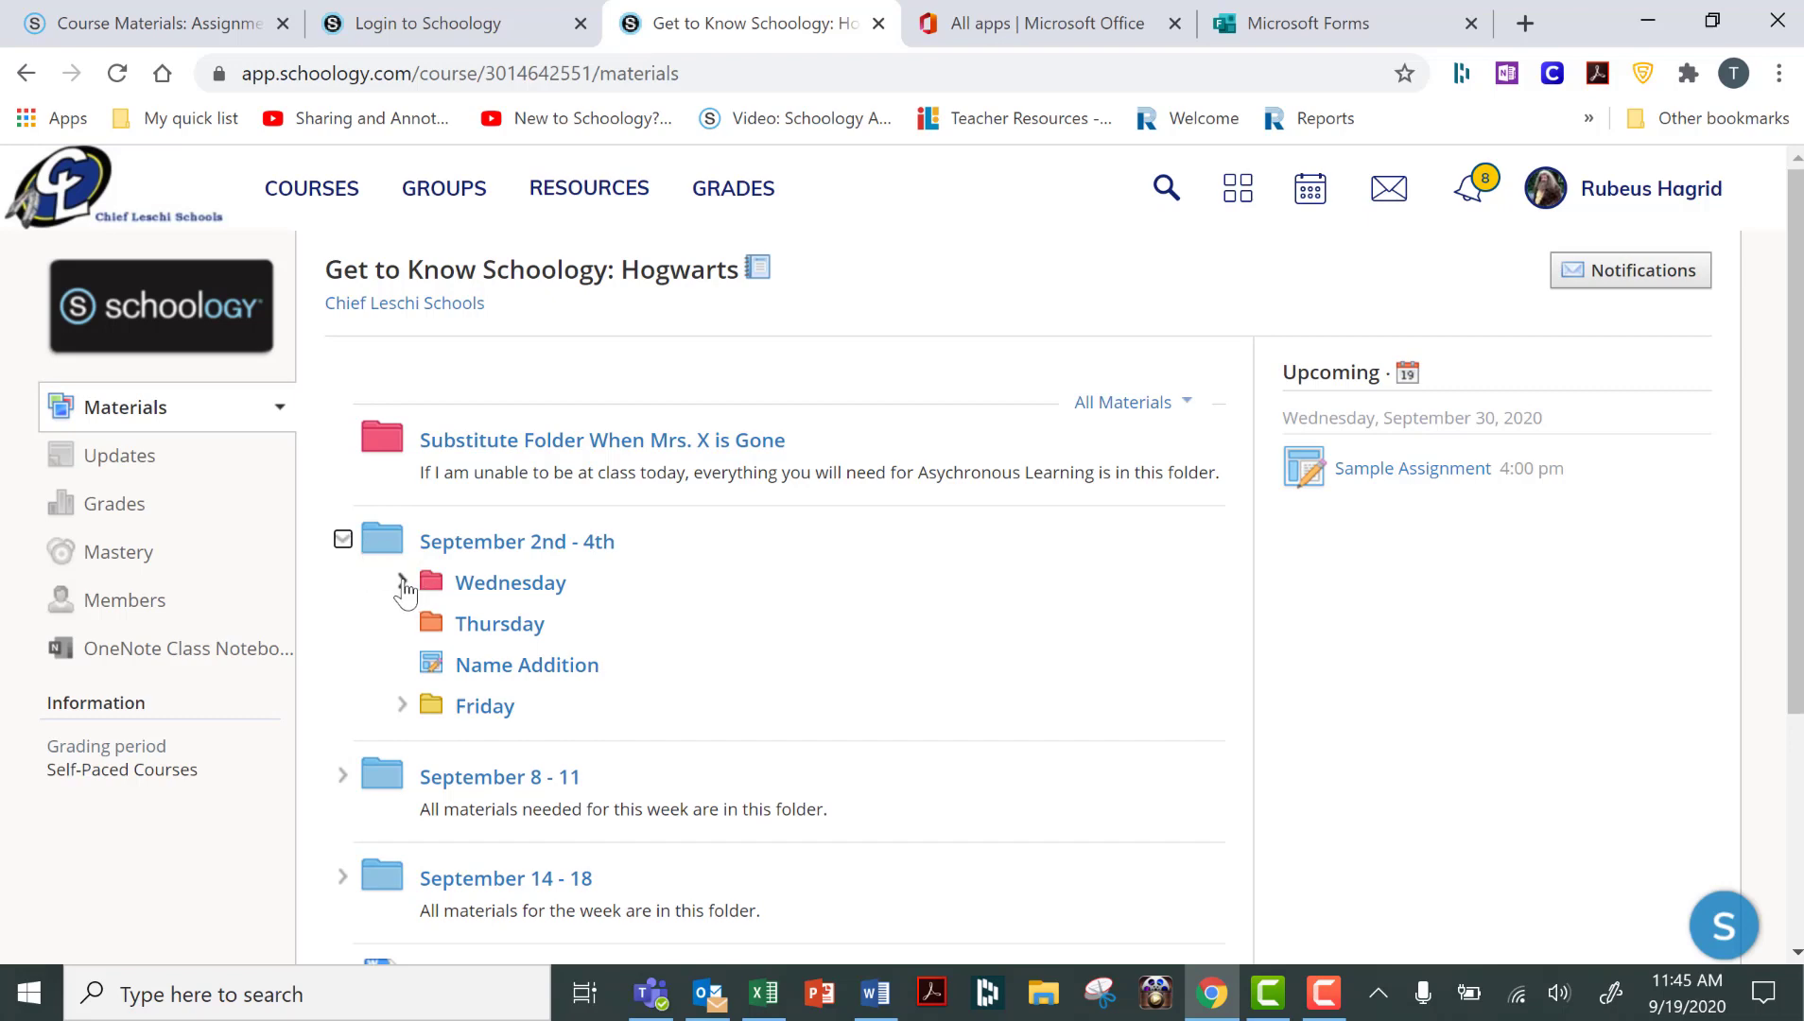
pyautogui.click(403, 582)
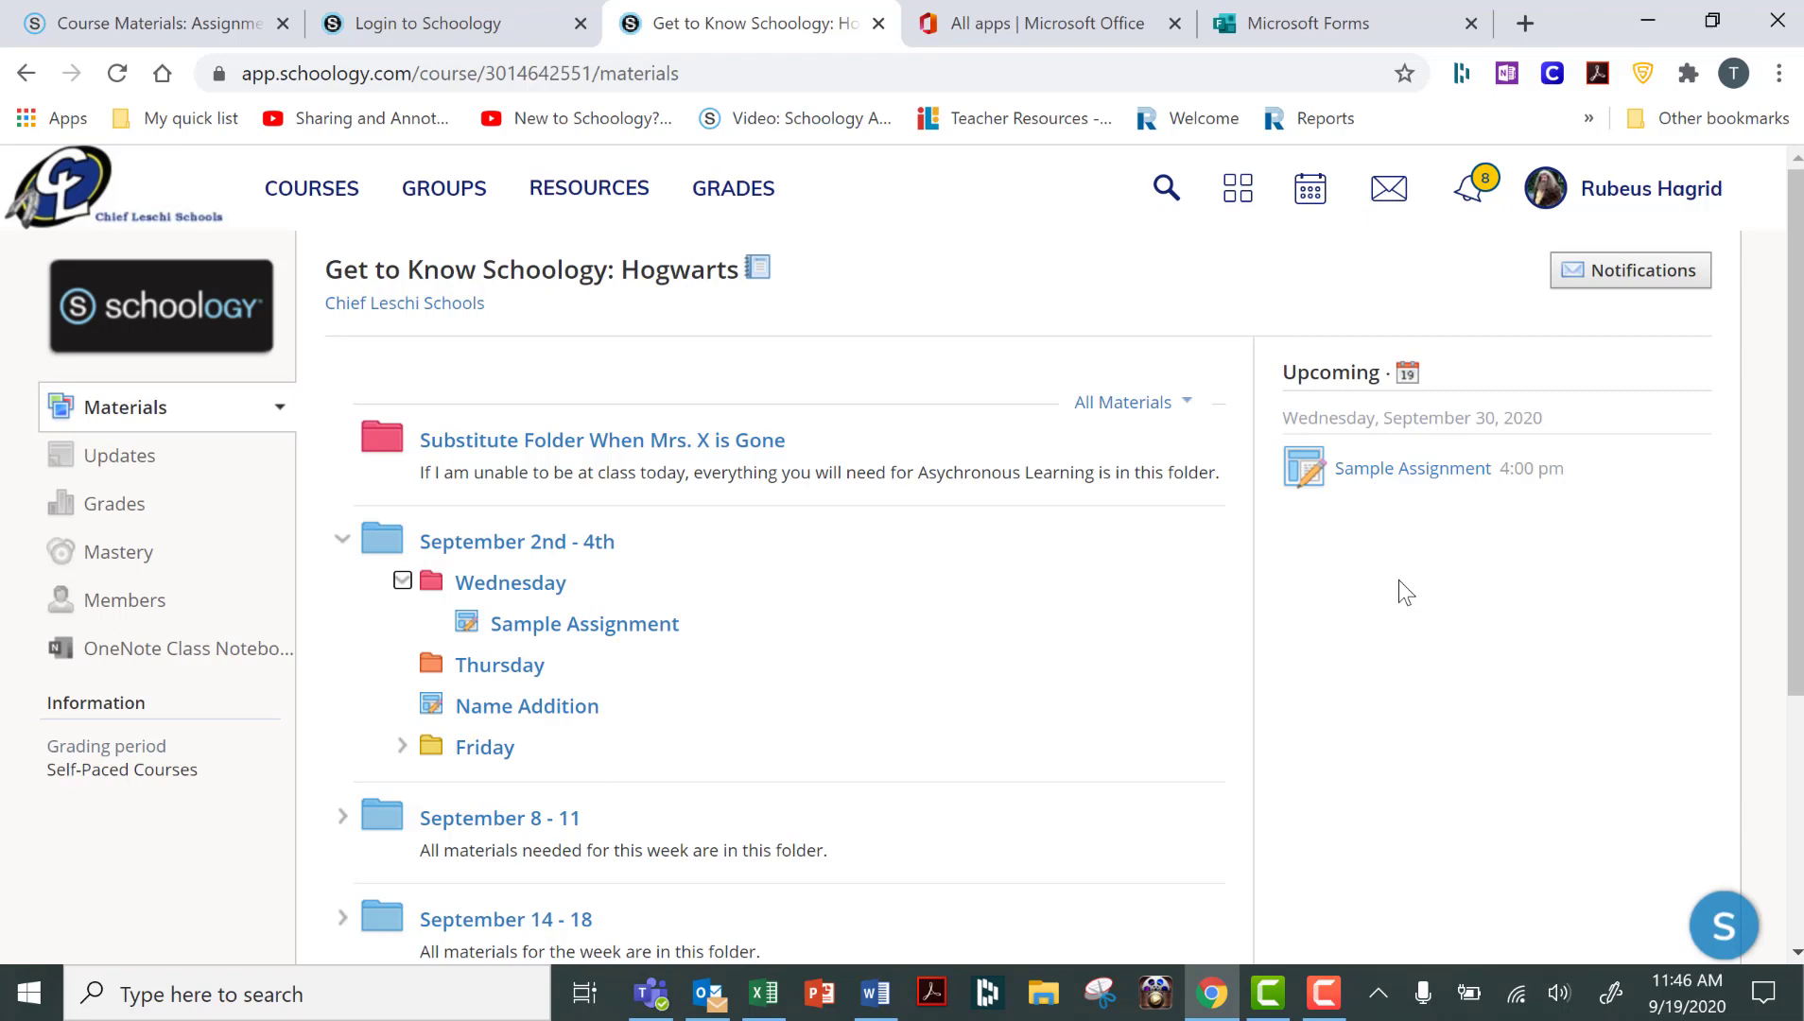
# Step: Open the upcoming Sample Assignment, read its instructions and preview the attached SeminarHandbook_OHDW.pdf
pyautogui.click(1396, 472)
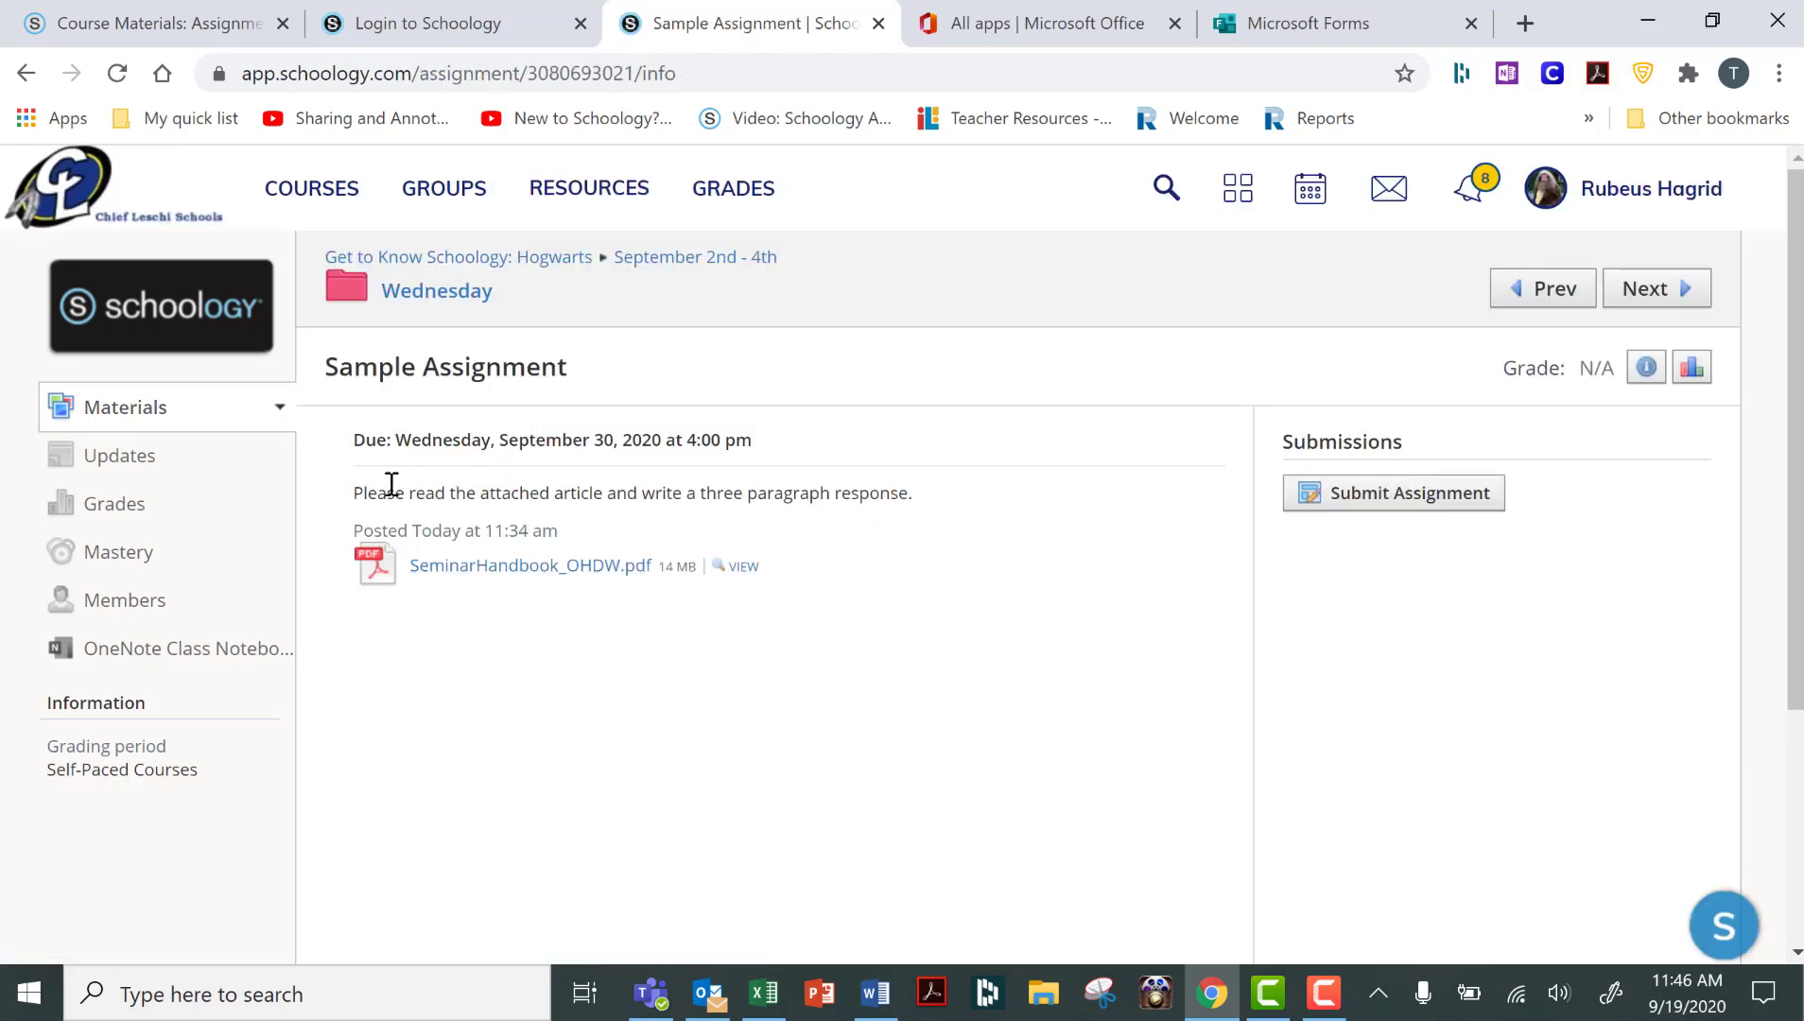
pyautogui.moveTo(350, 493); pyautogui.dragTo(971, 510)
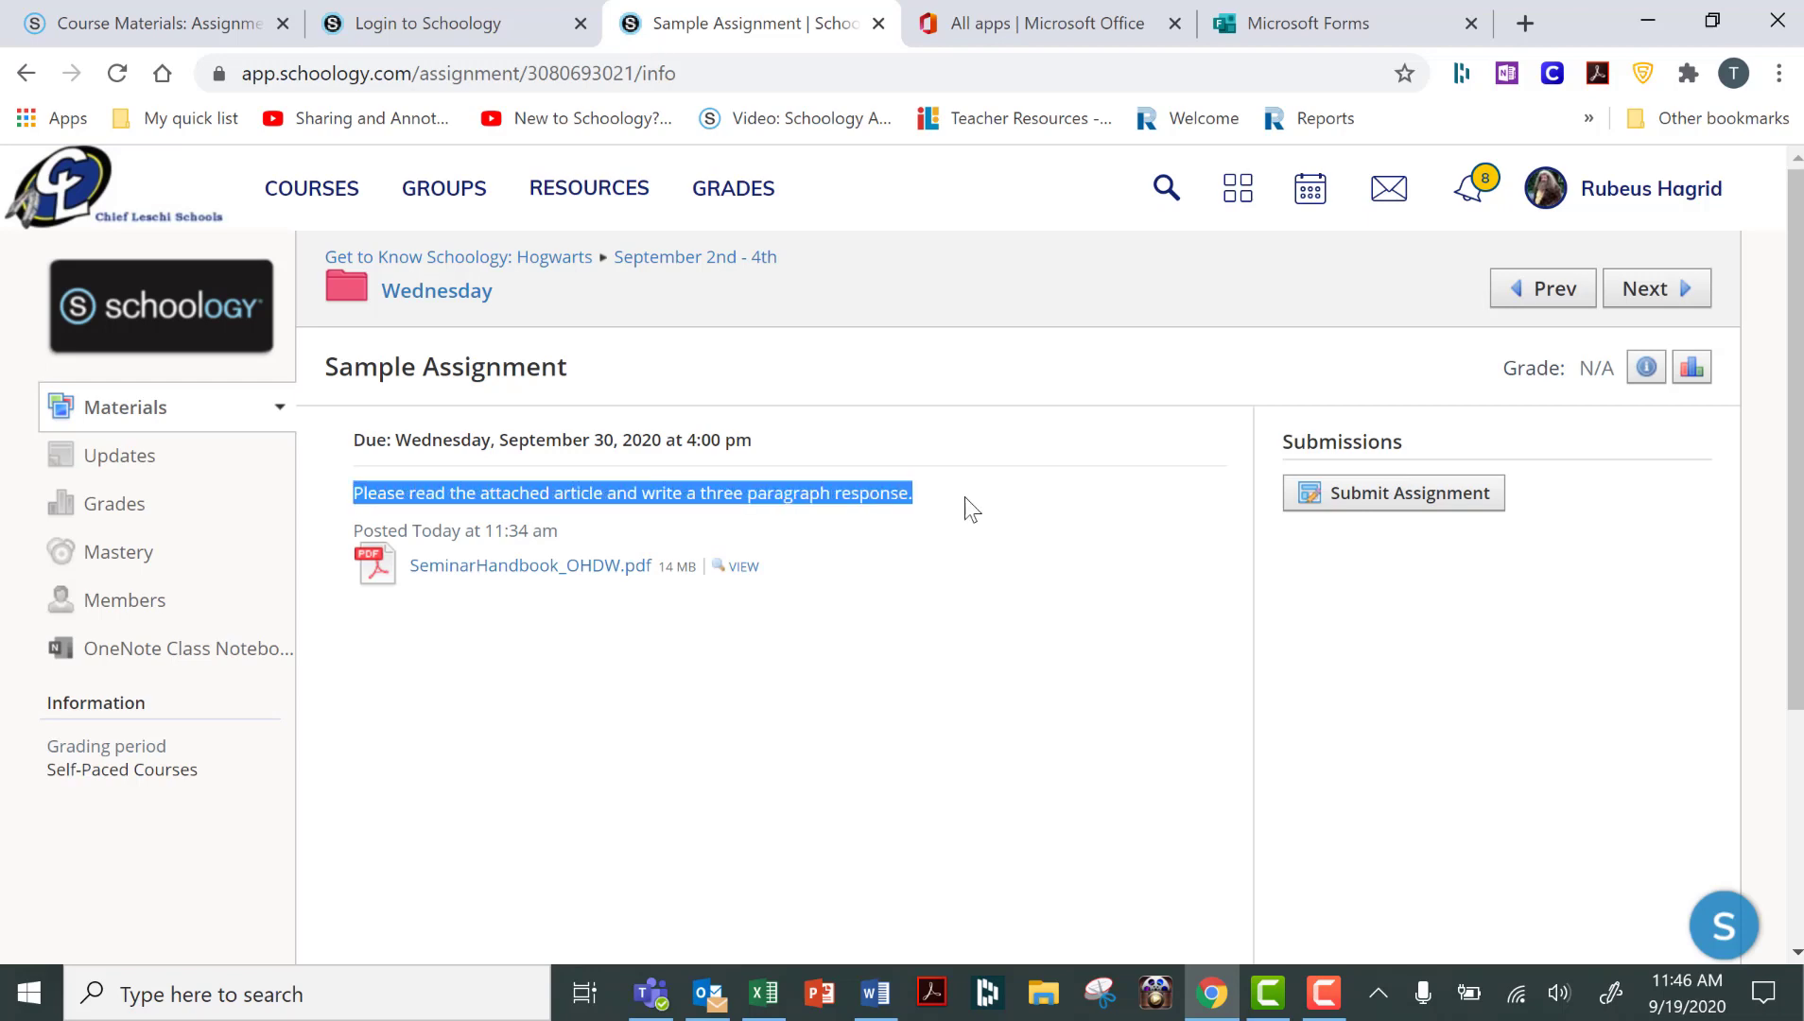
pyautogui.click(972, 509)
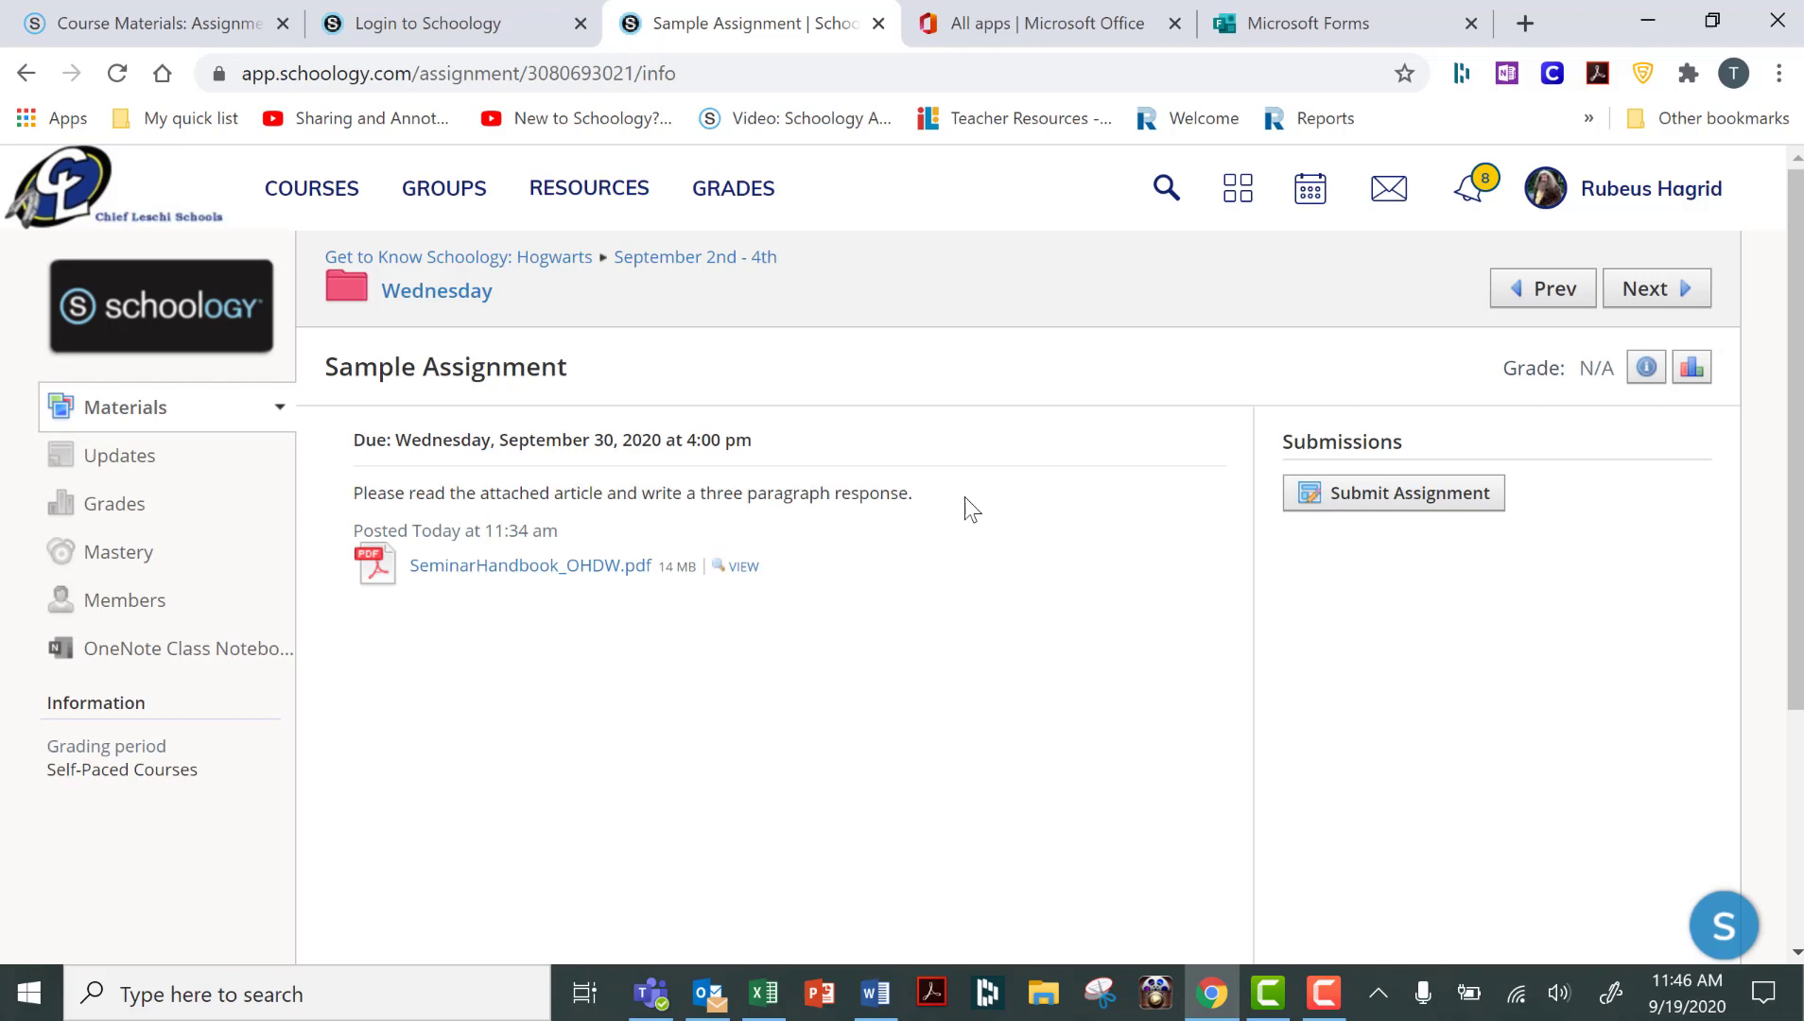
pyautogui.click(743, 567)
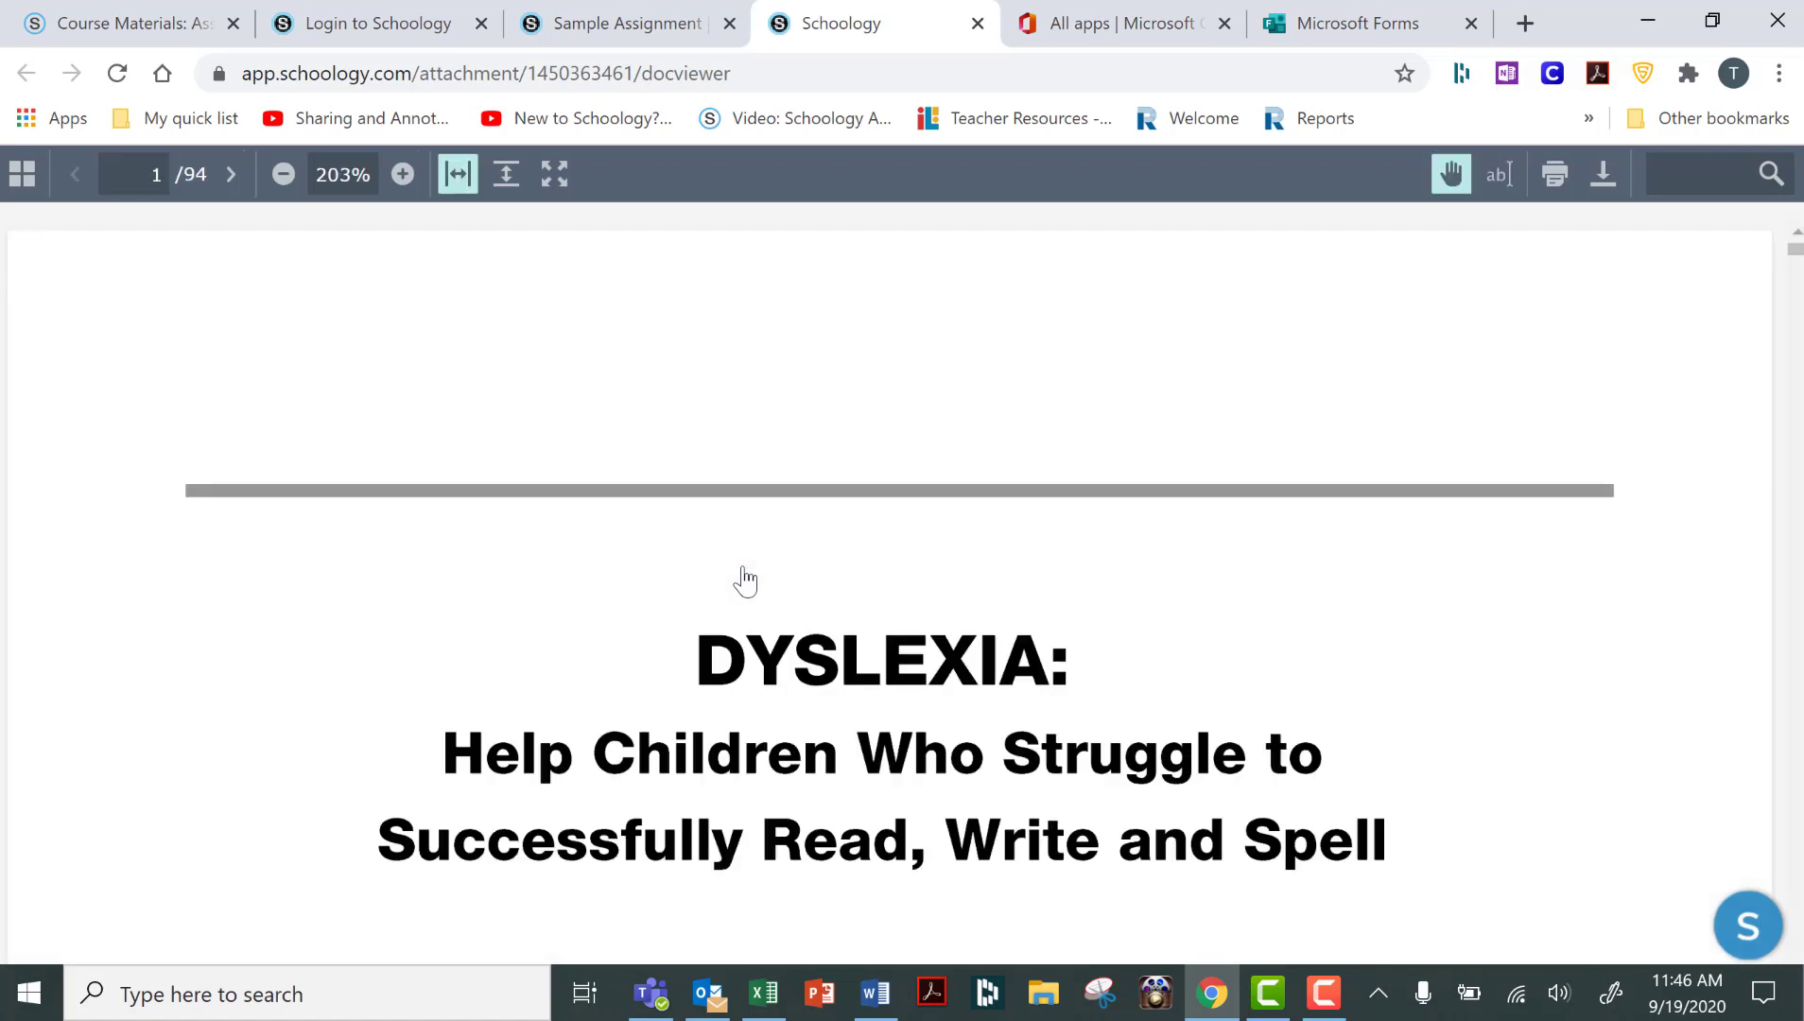
pyautogui.click(596, 26)
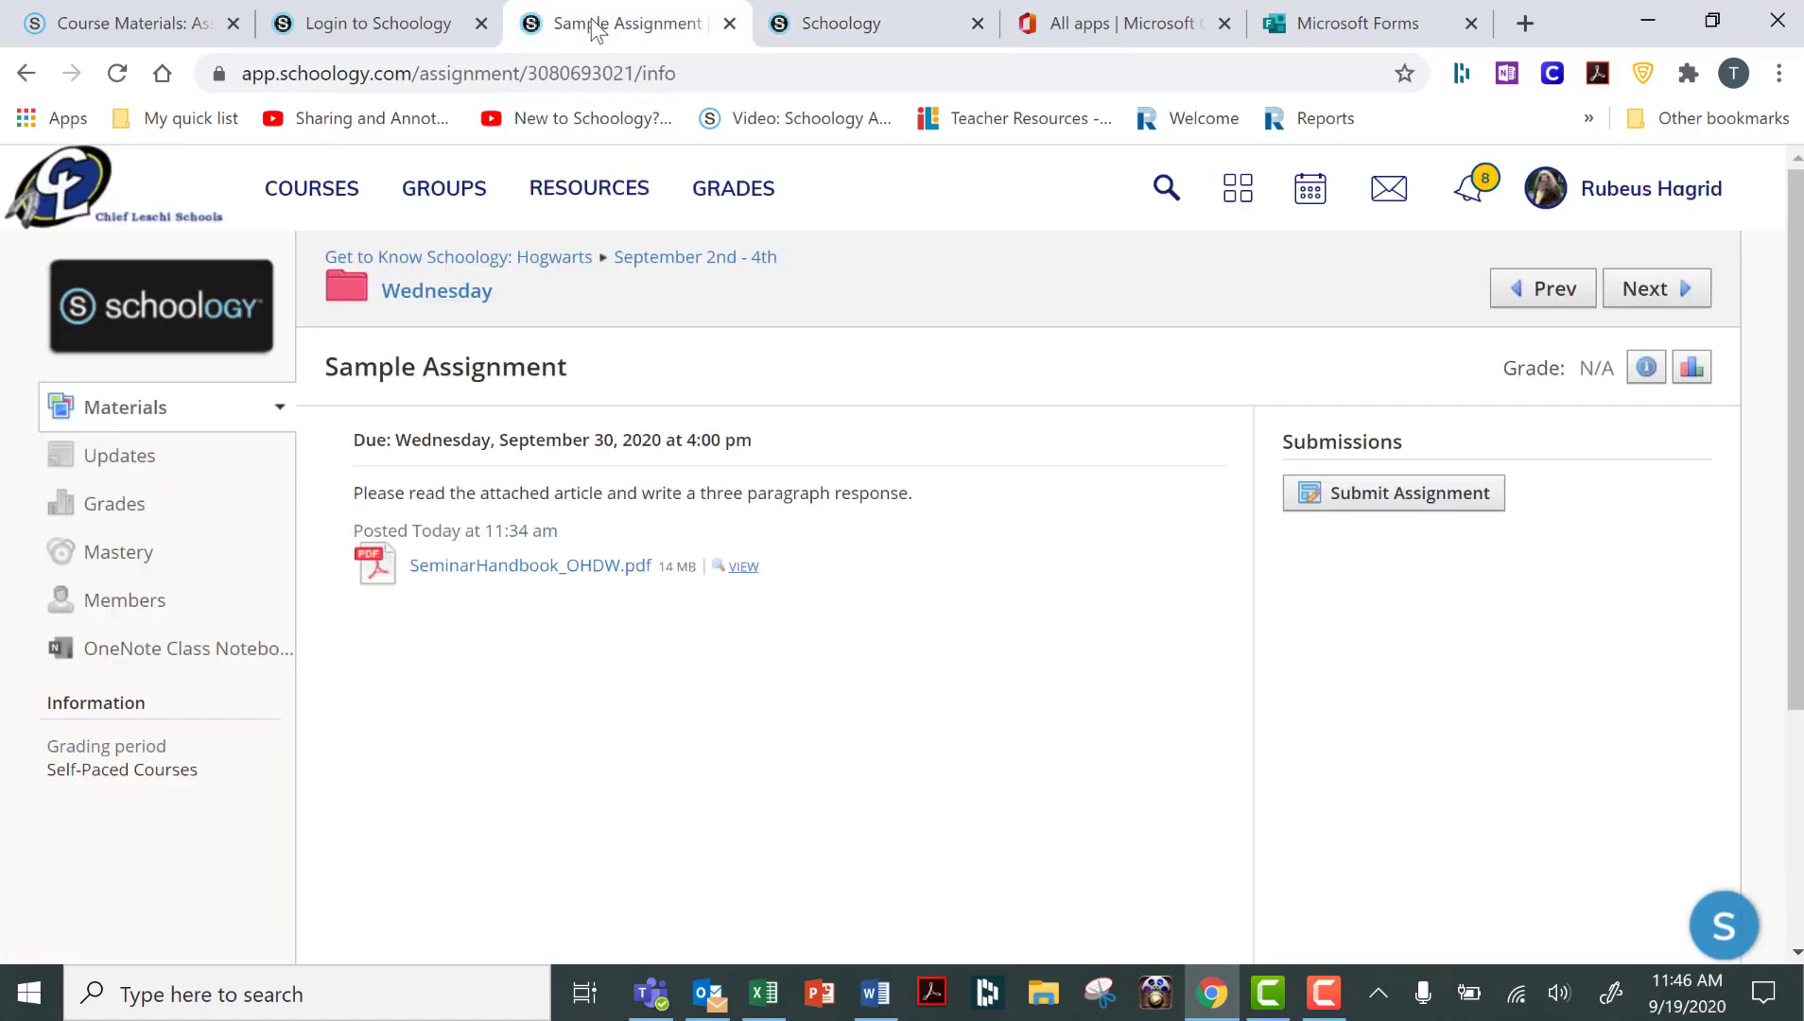
# Step: Download the attached SeminarHandbook_OHDW.pdf and save a copy in the desktop's 1st Period folder, closing the PDF when done
pyautogui.click(522, 571)
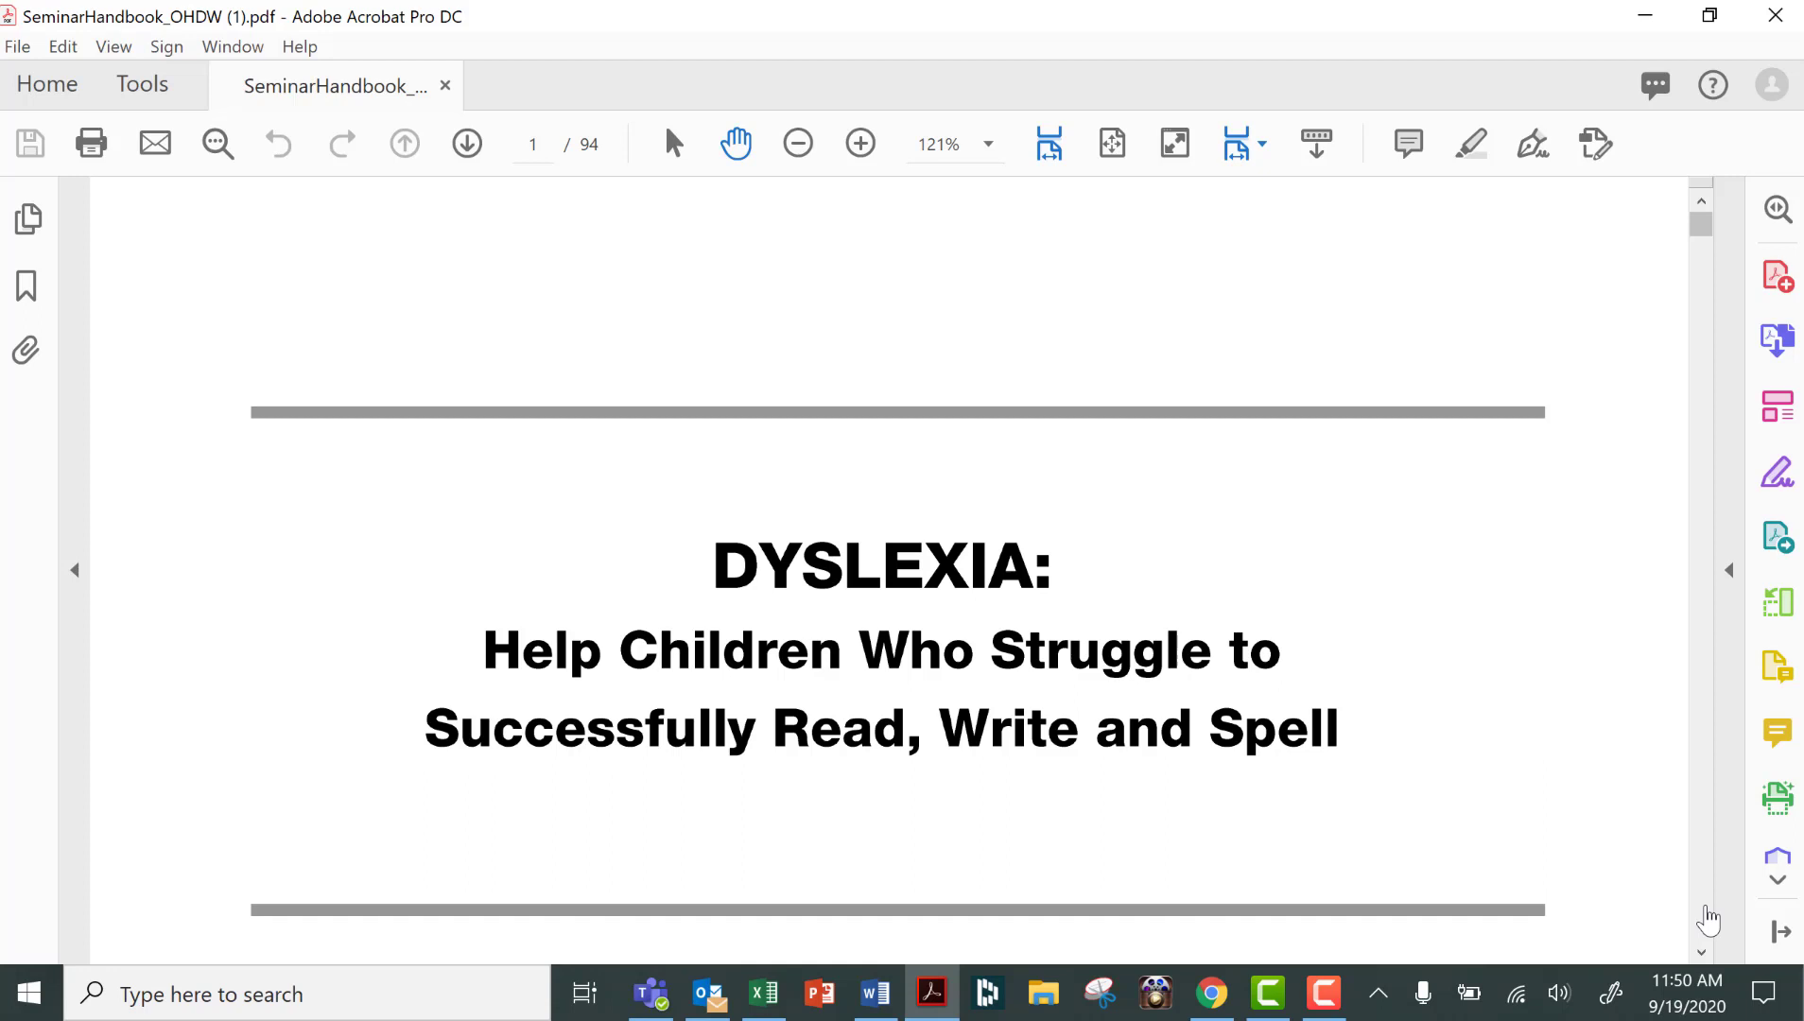
pyautogui.click(19, 53)
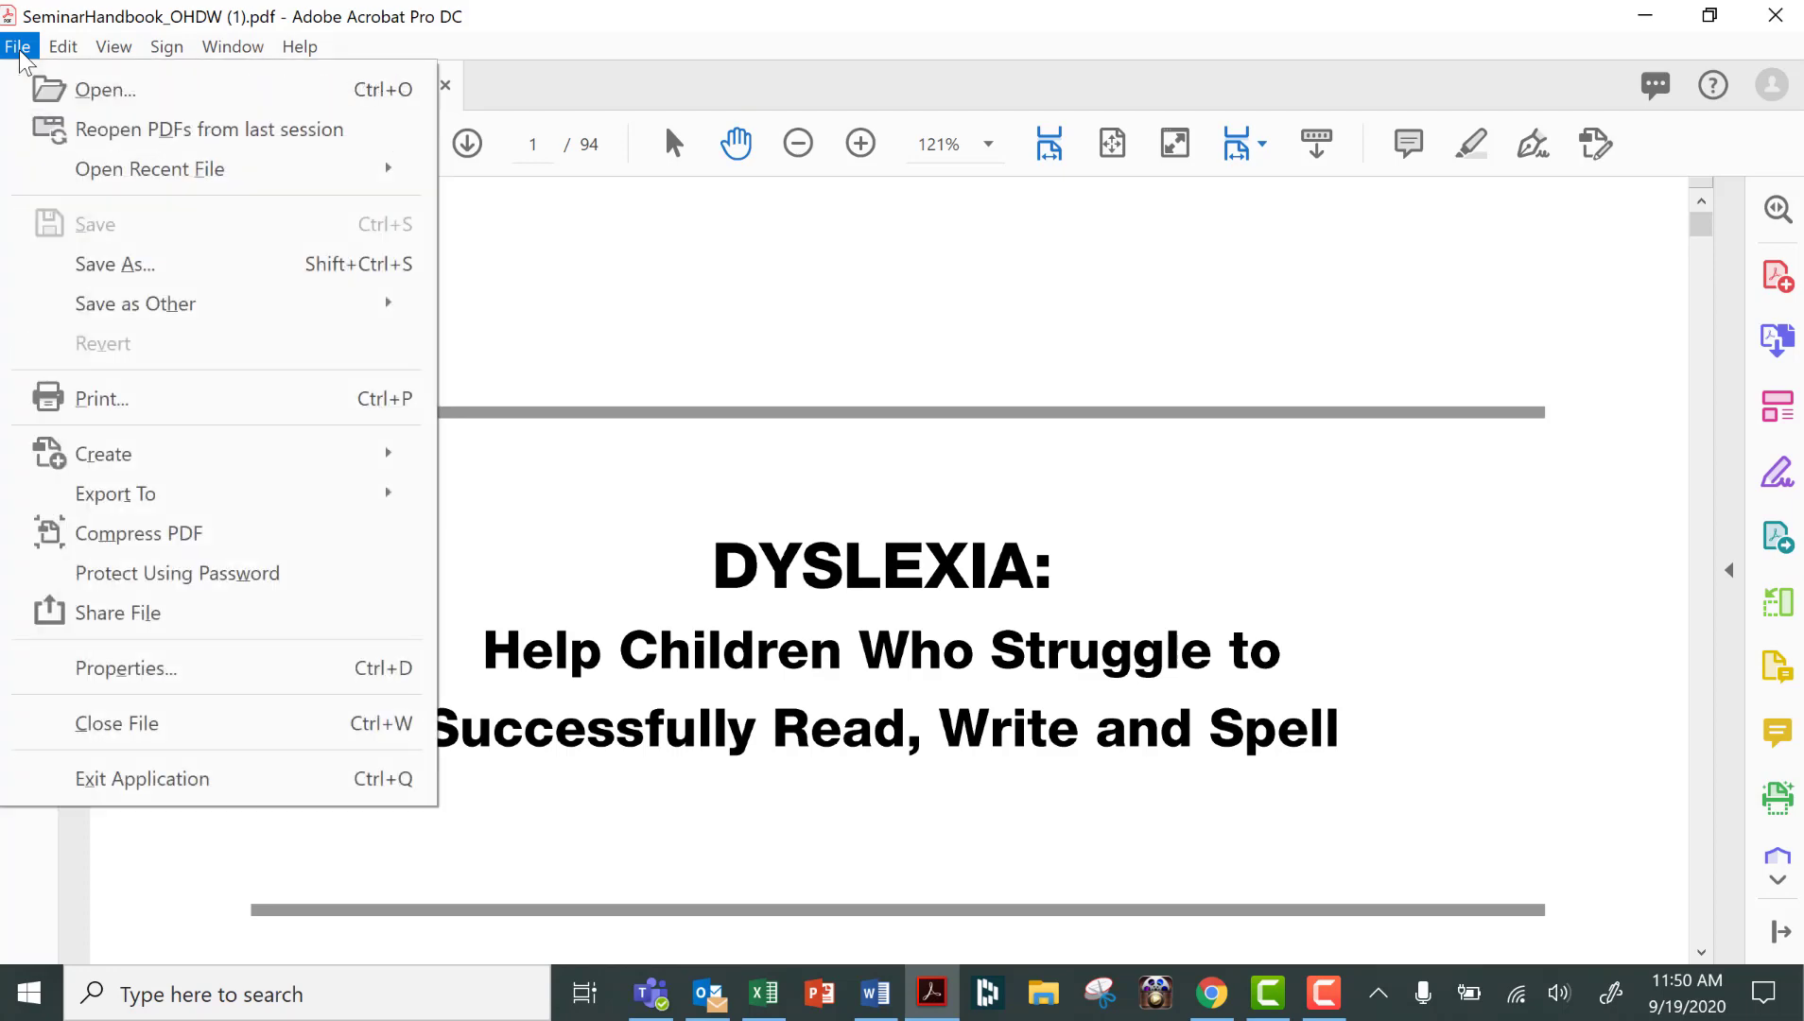
pyautogui.click(114, 264)
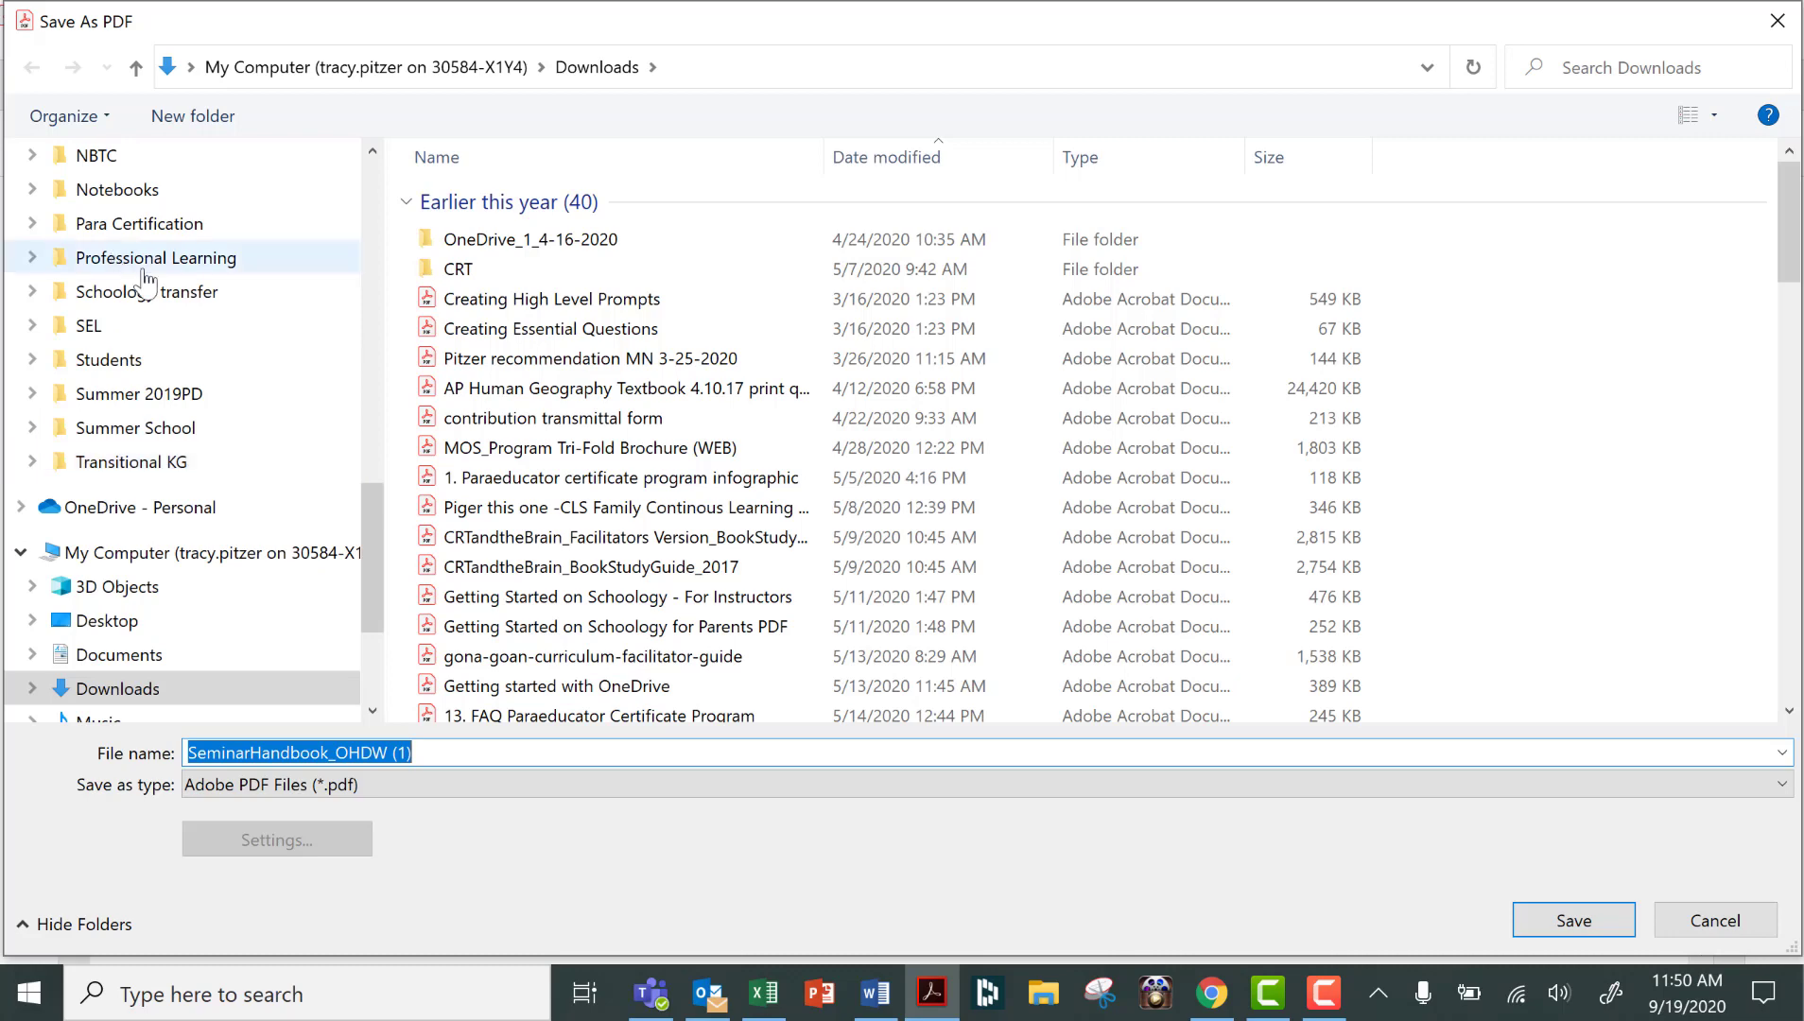
pyautogui.click(158, 611)
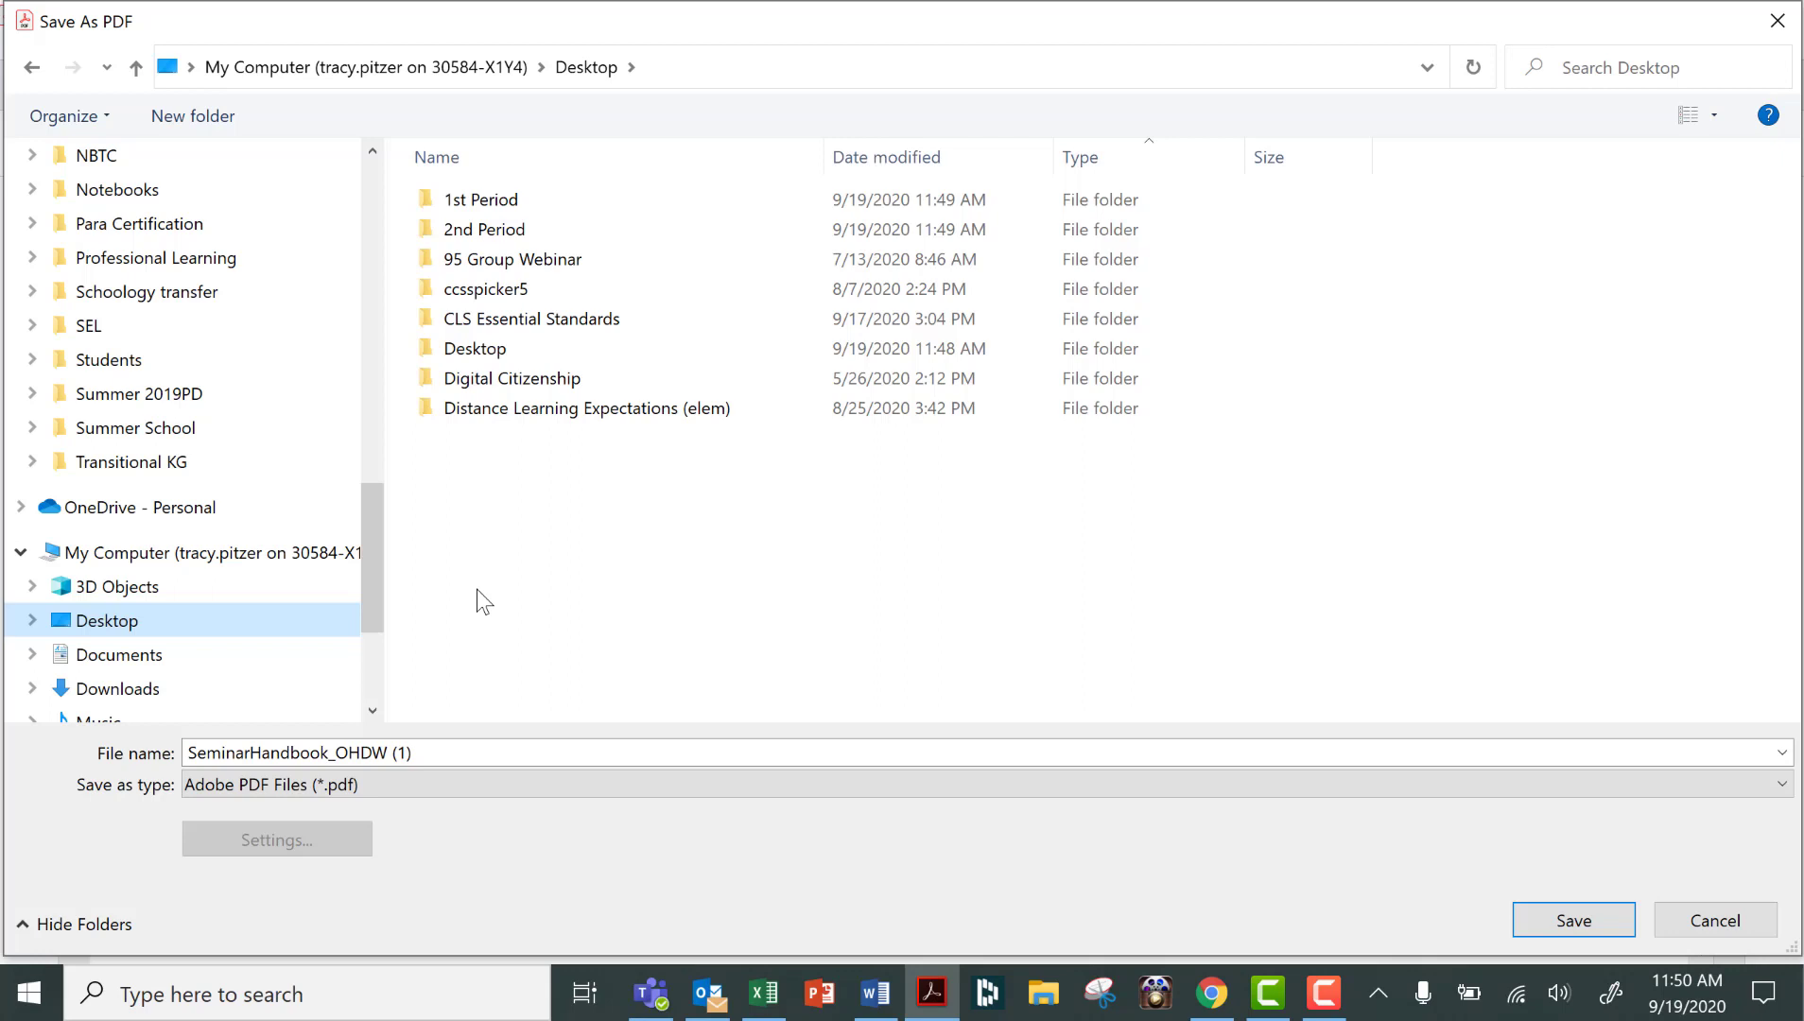
pyautogui.click(523, 194)
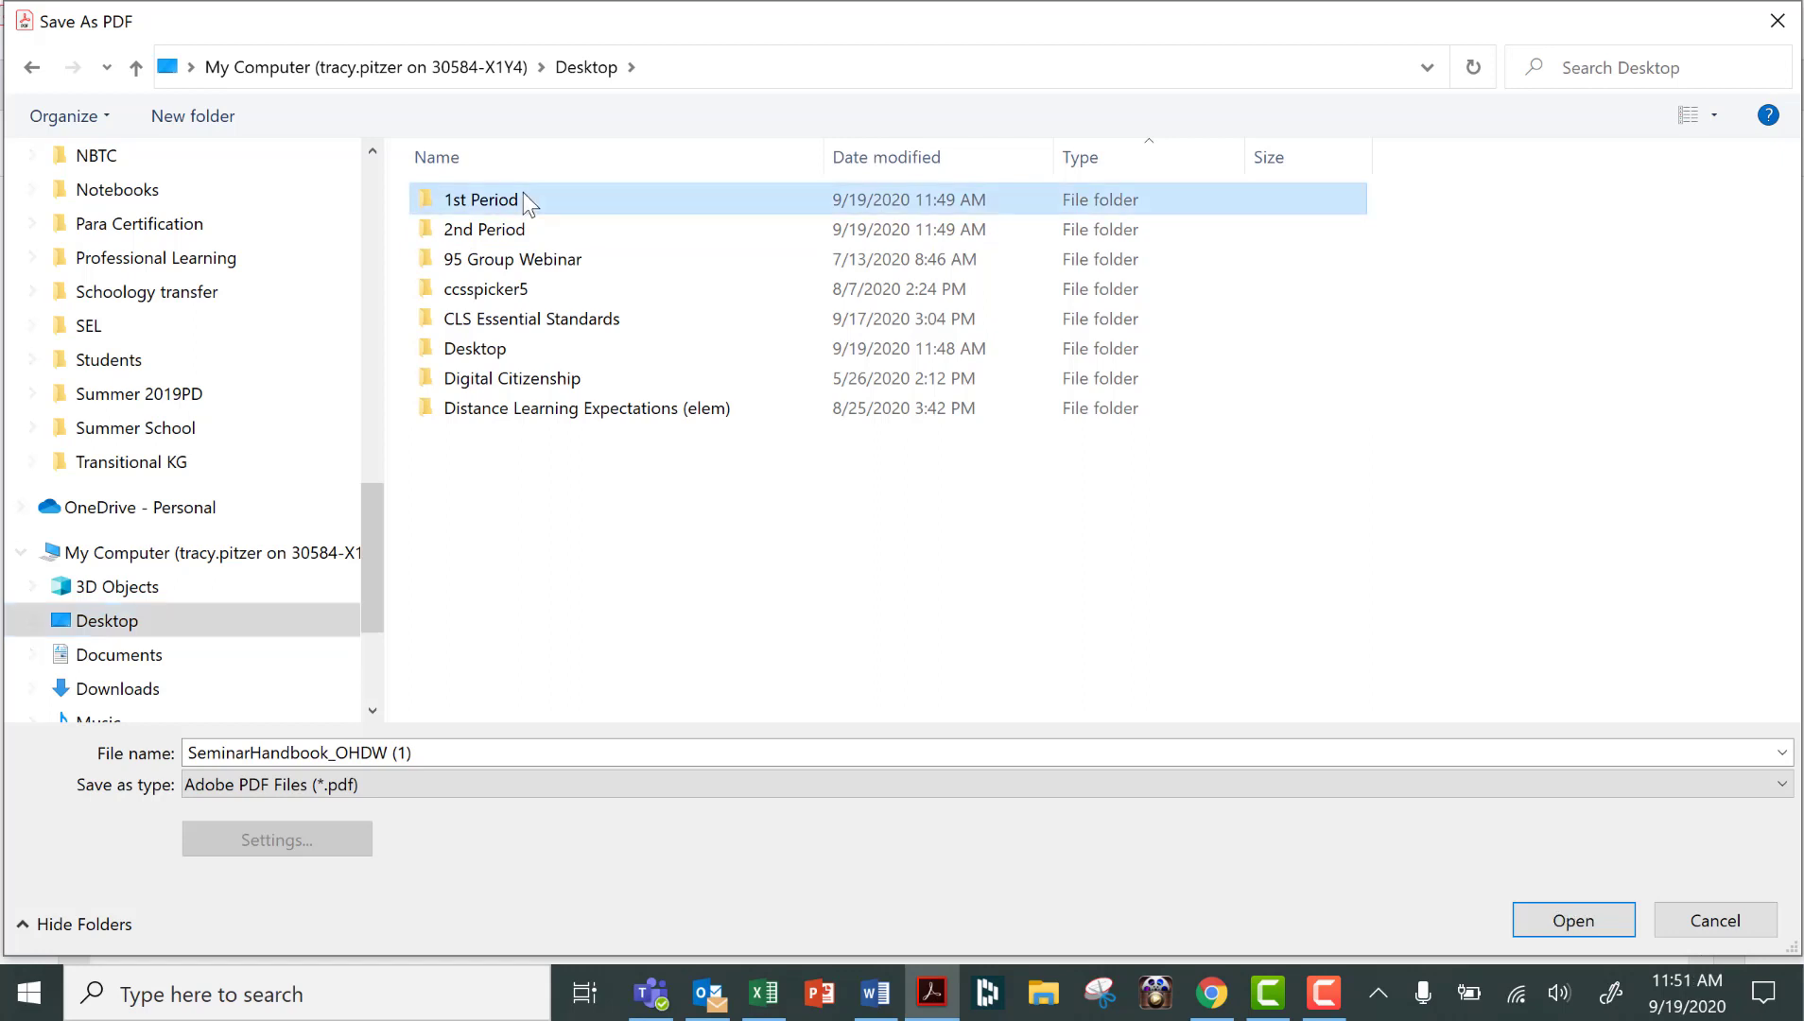
pyautogui.doubleClick(523, 195)
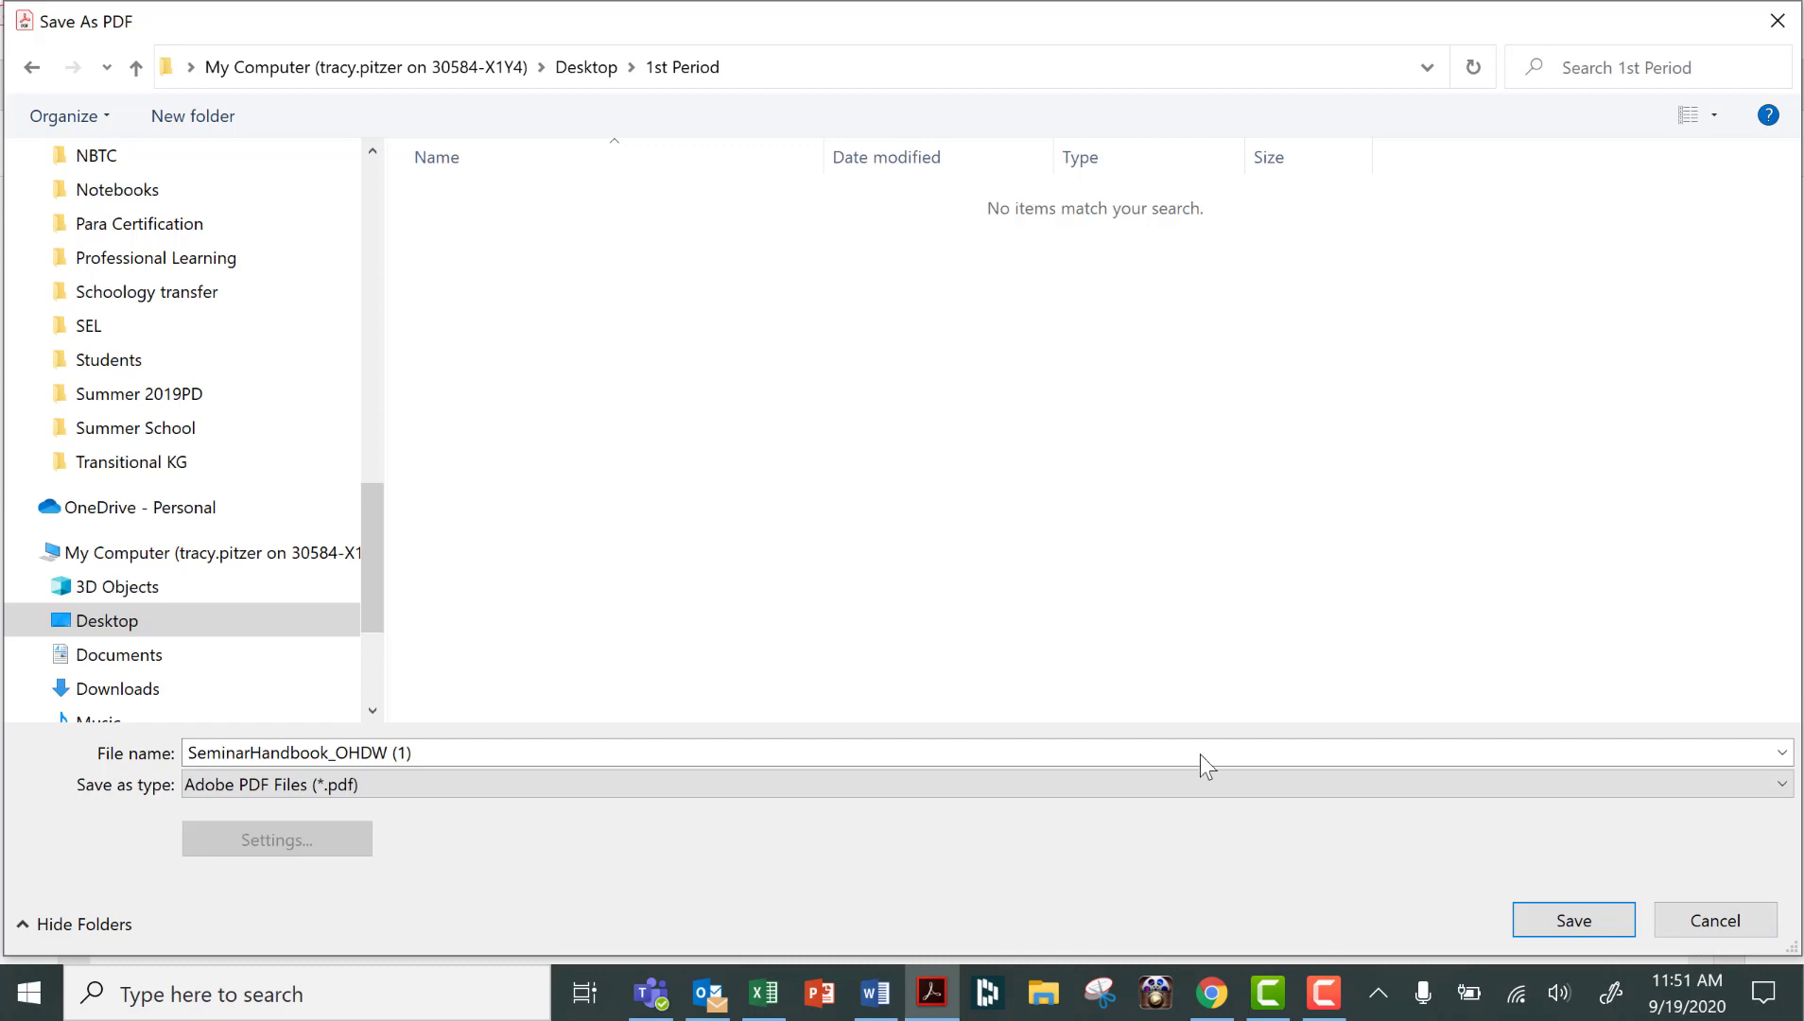
pyautogui.click(1589, 923)
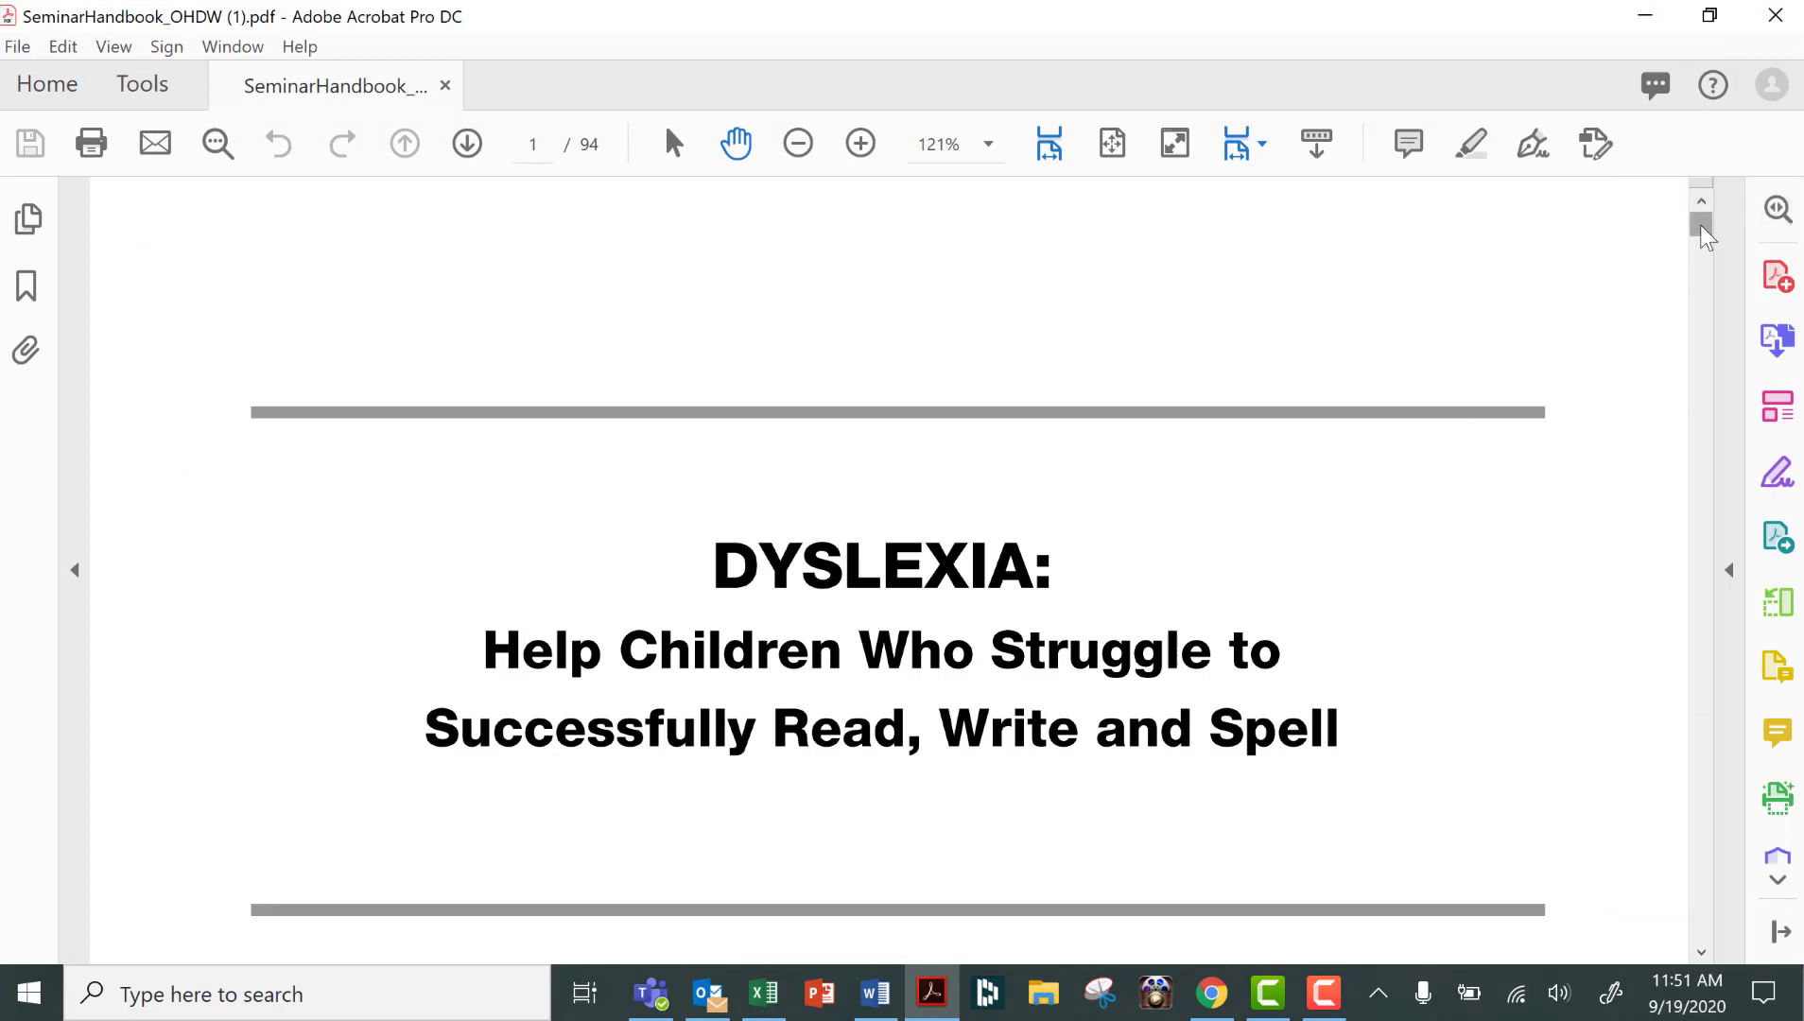
pyautogui.moveTo(1706, 243); pyautogui.dragTo(1717, 312)
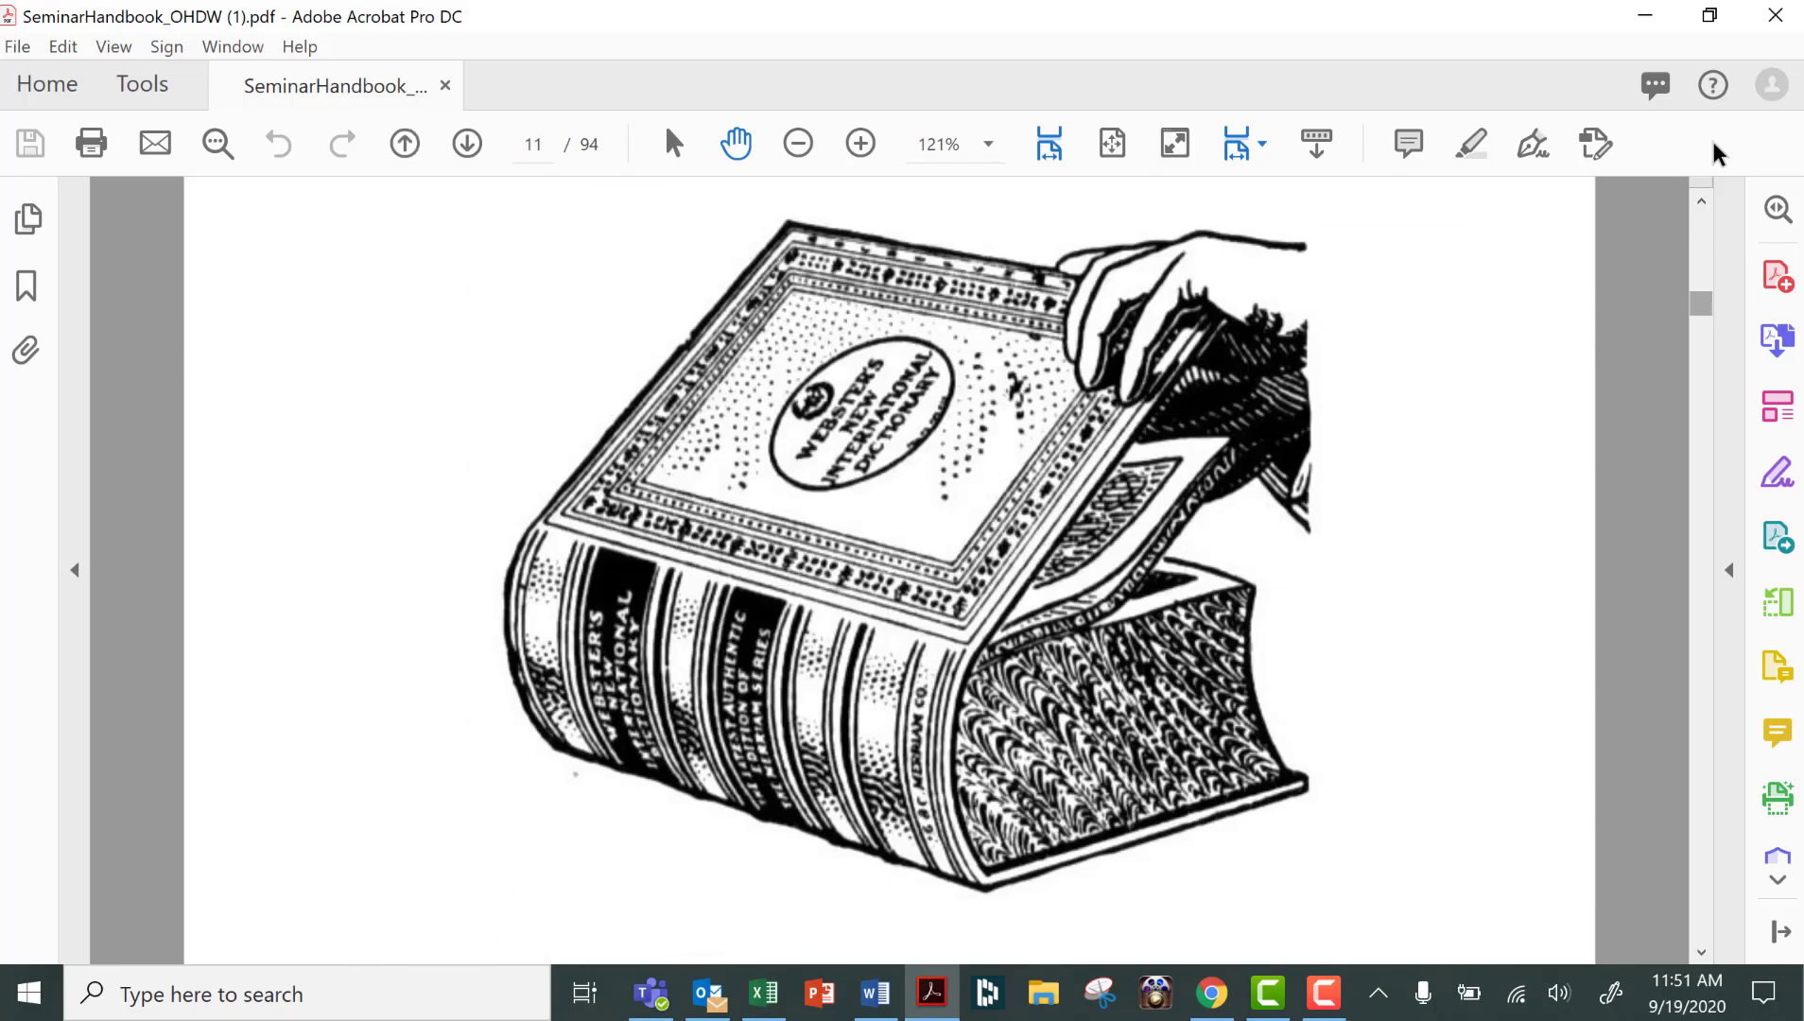
pyautogui.click(1776, 15)
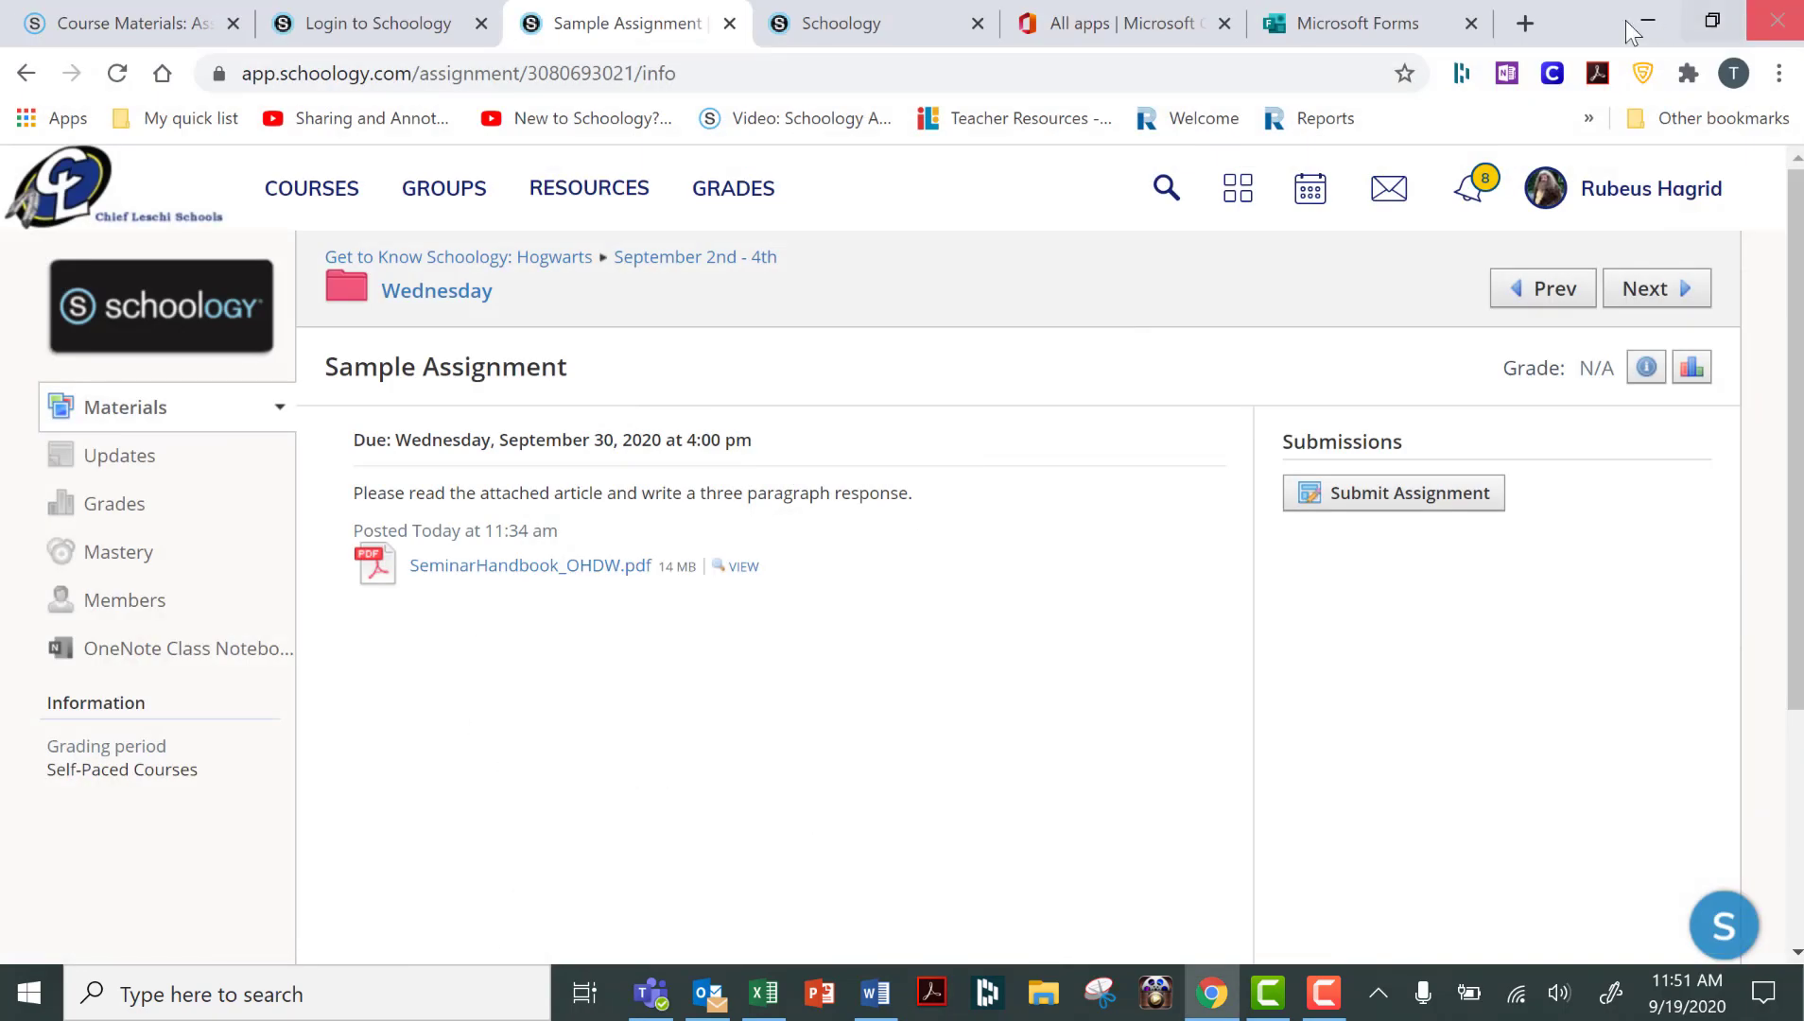
# Step: Check the desktop's 1st Period folder for the saved handbook and return to the Sample Assignment in Chrome
pyautogui.click(1633, 19)
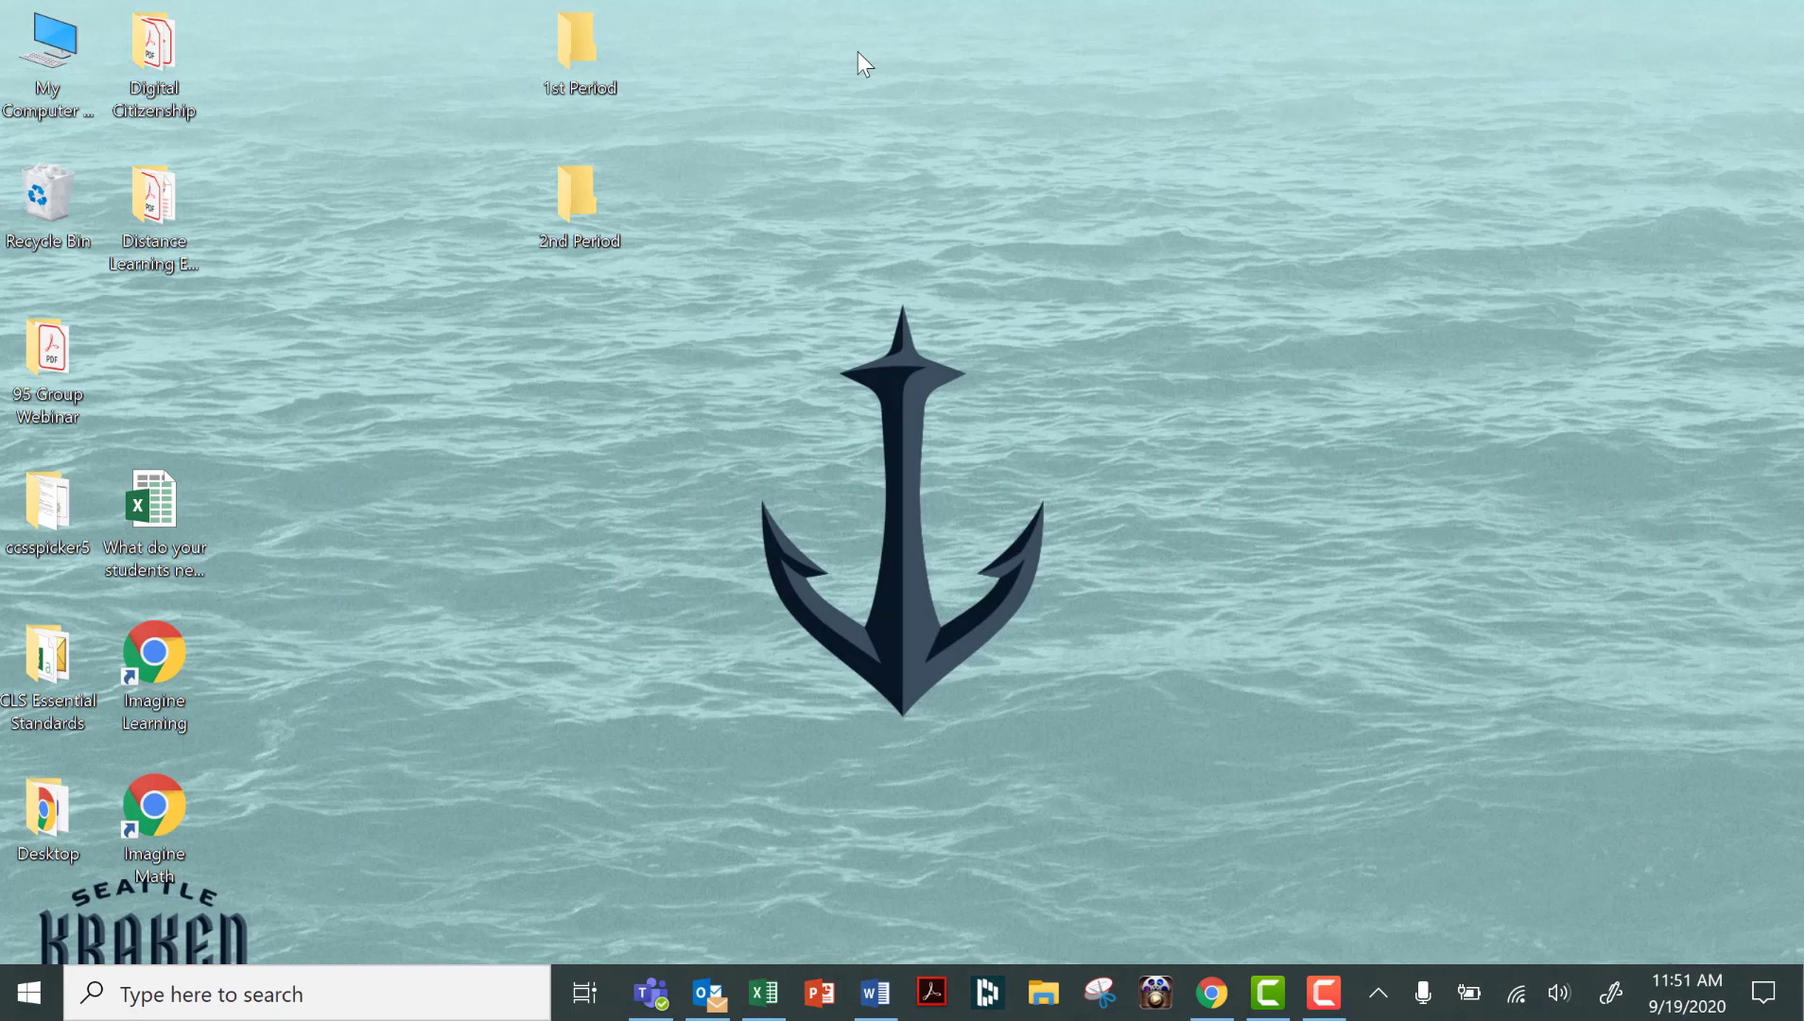
pyautogui.doubleClick(585, 46)
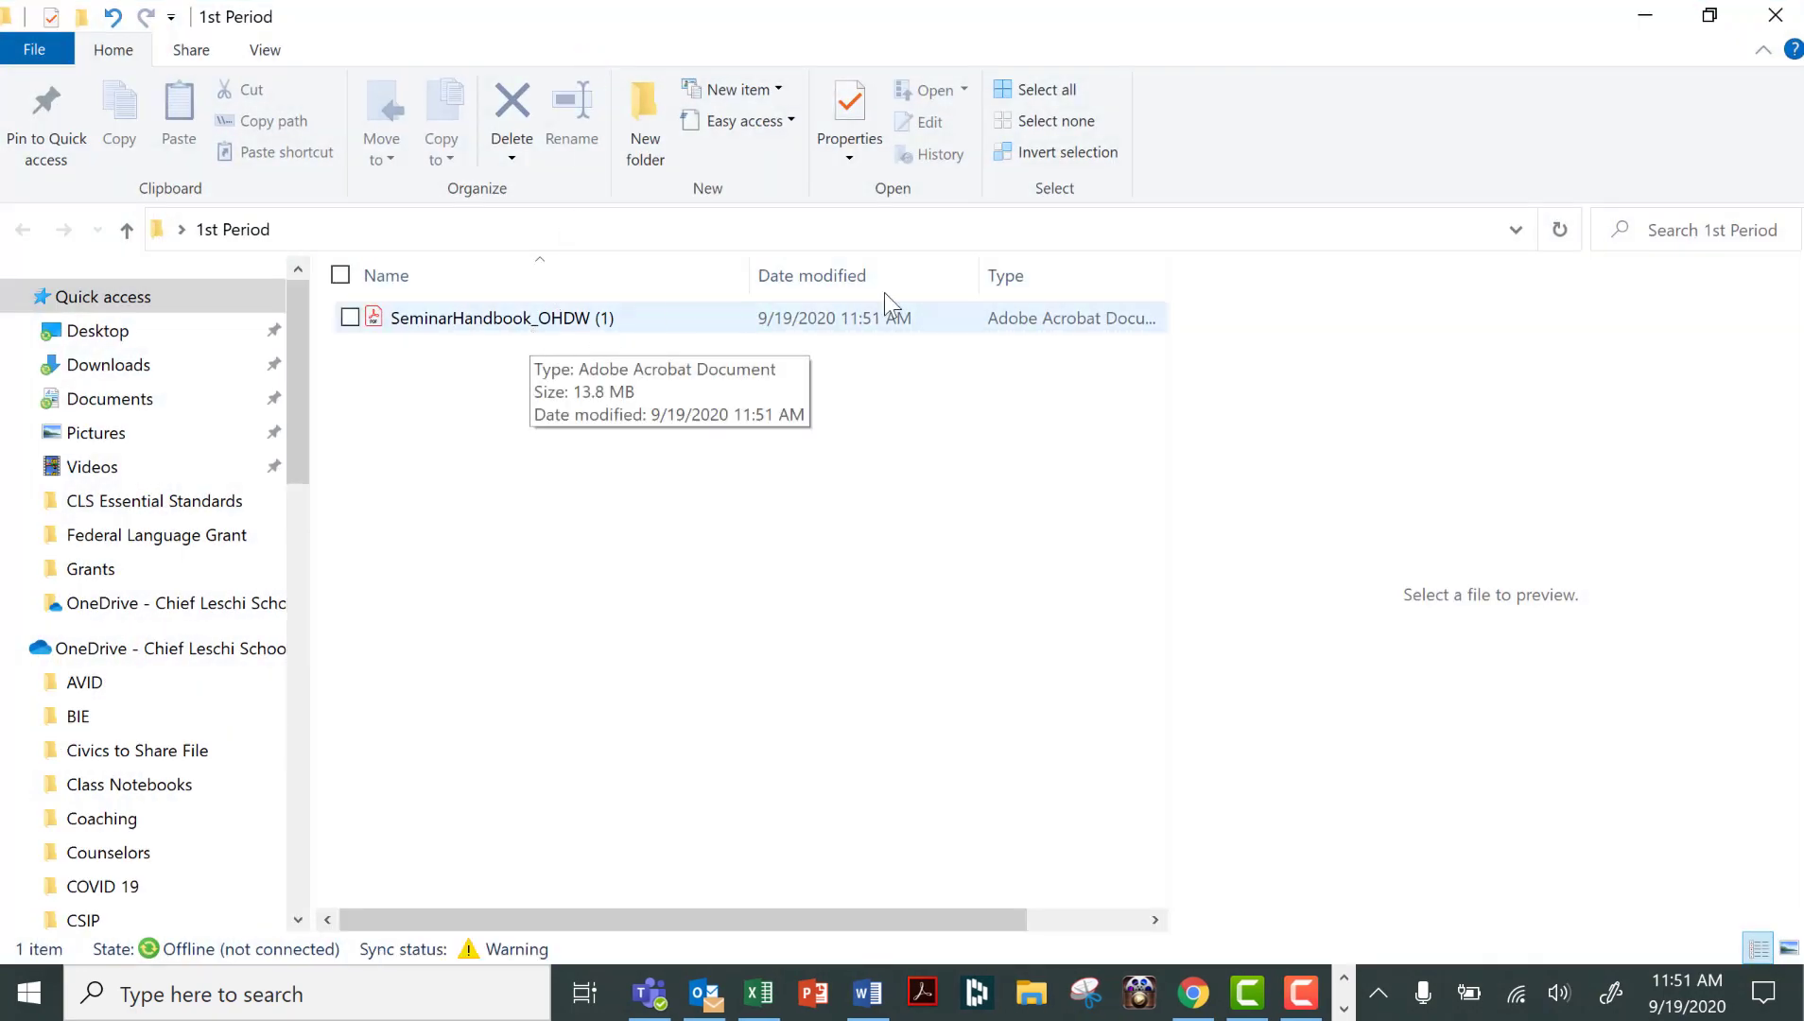
pyautogui.click(1790, 20)
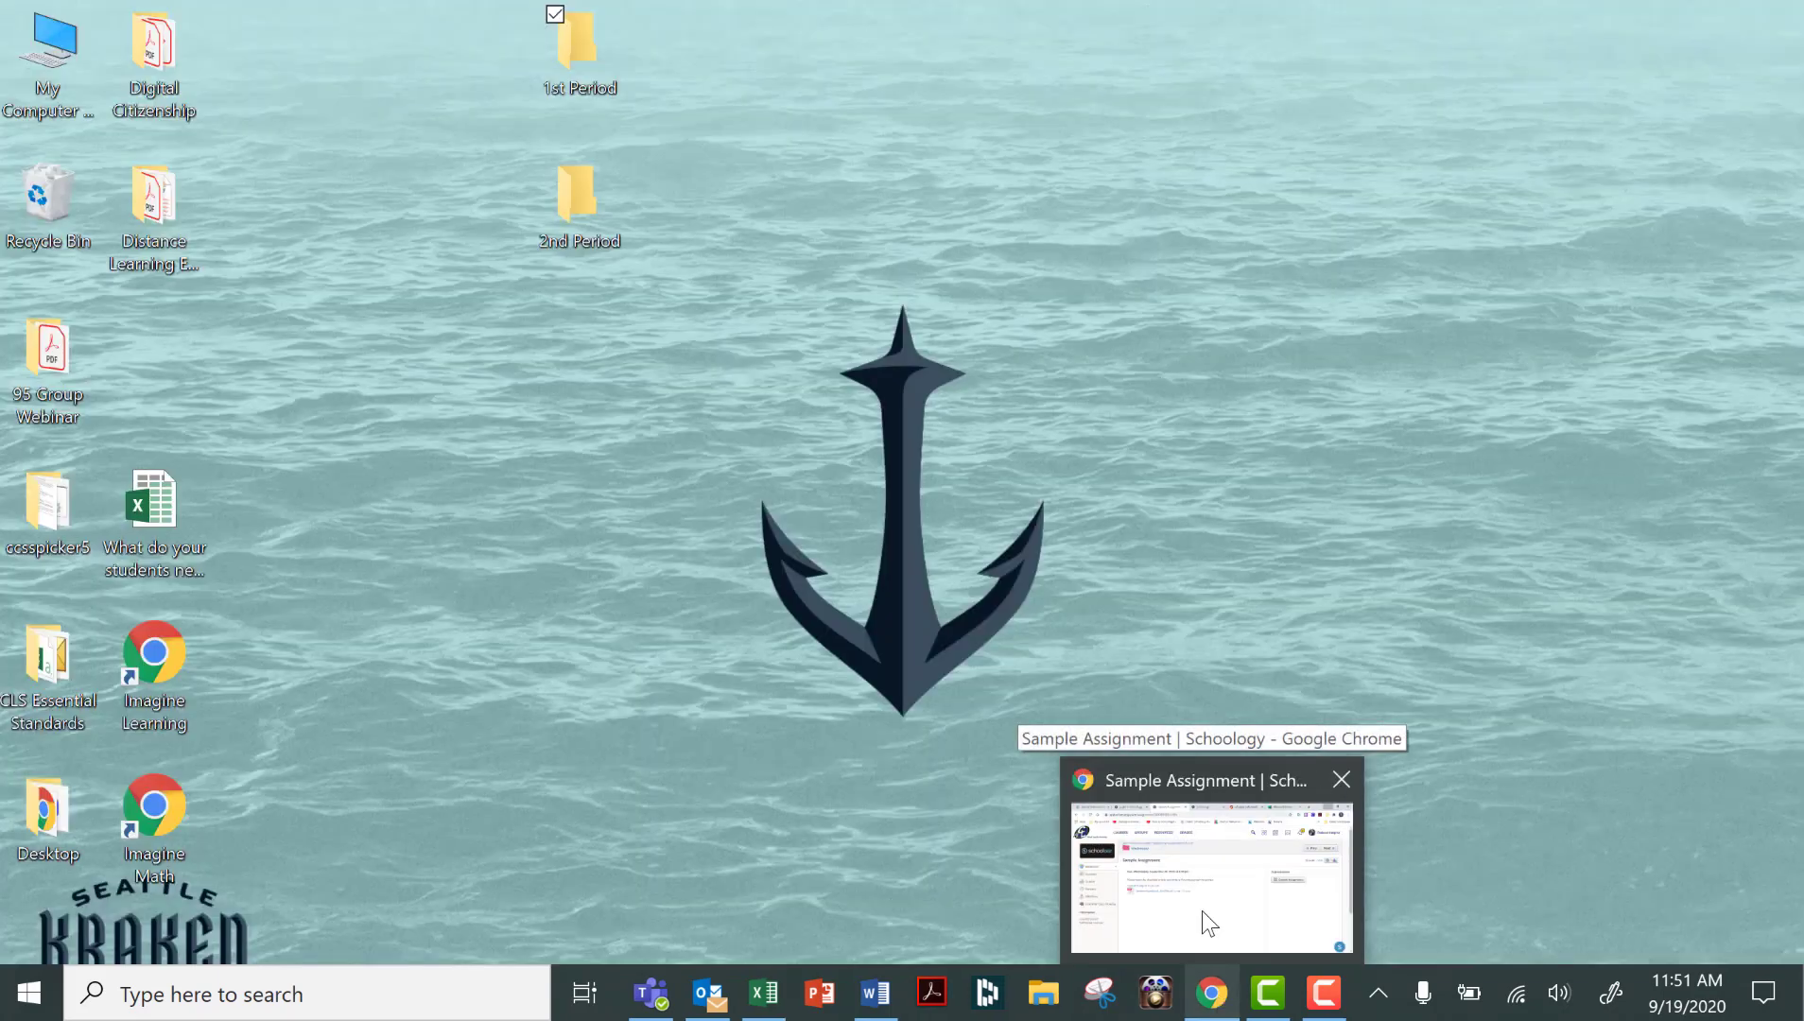
pyautogui.click(1203, 906)
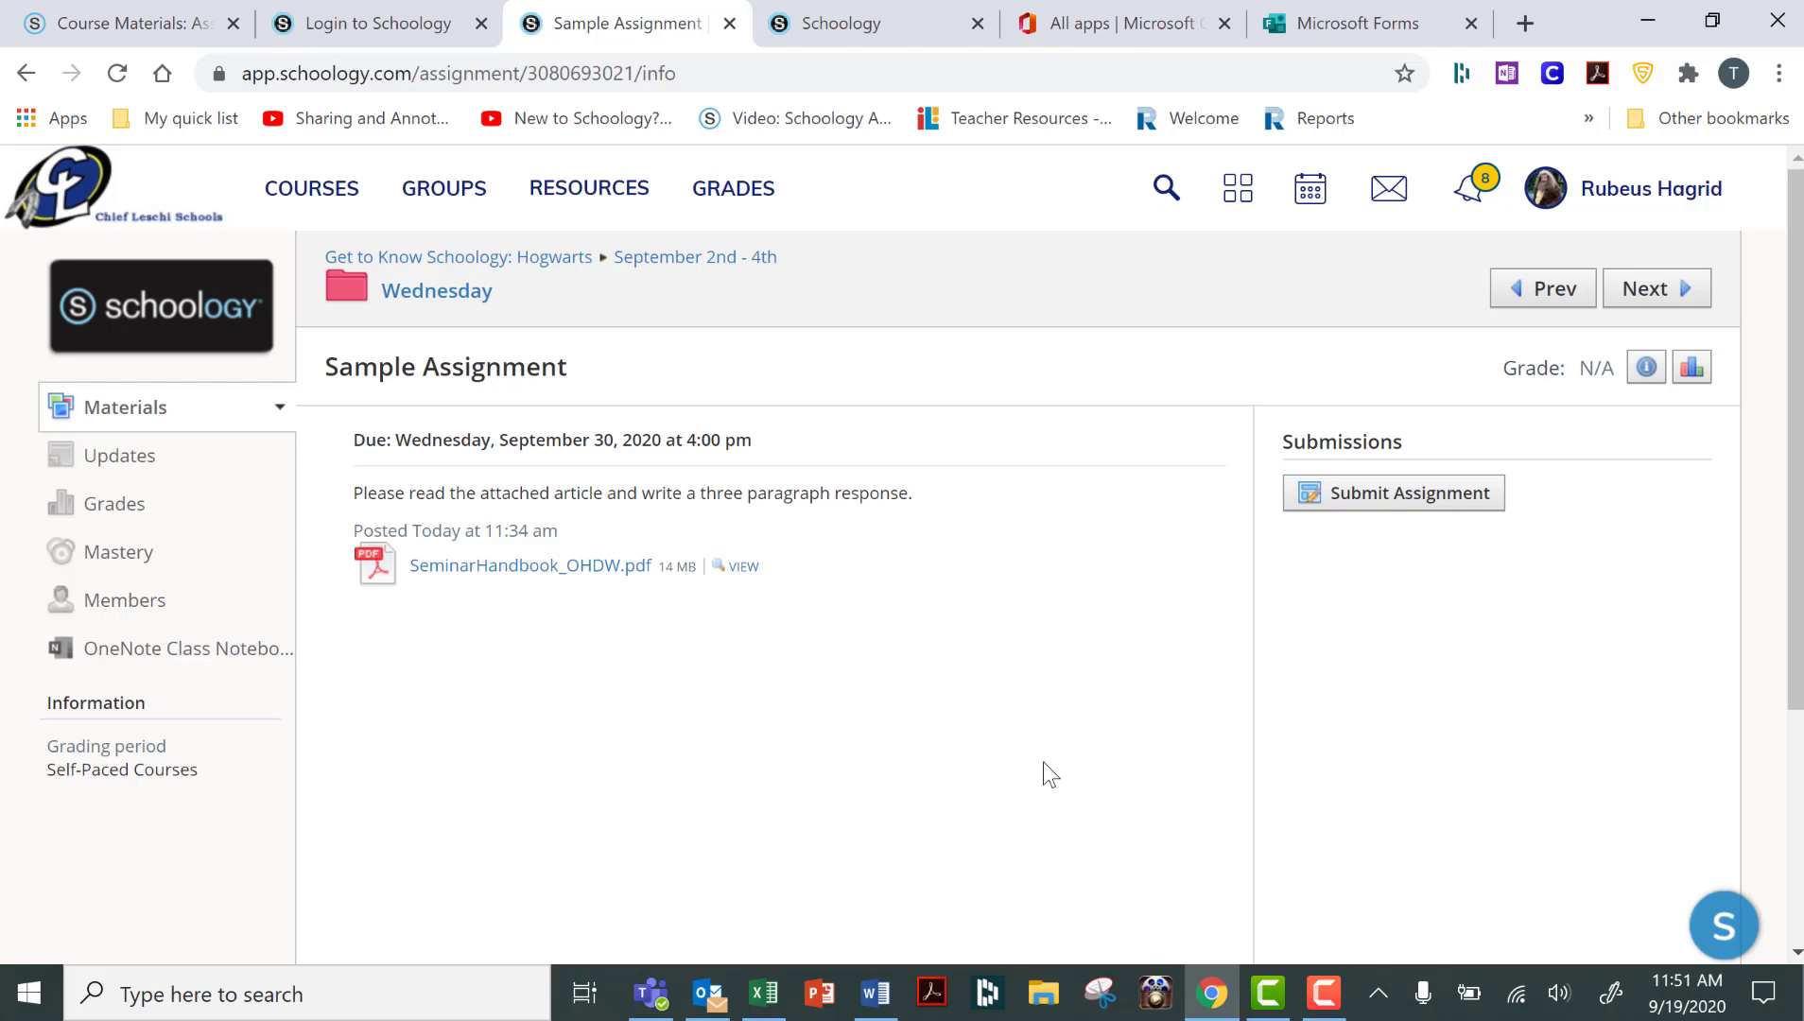
# Step: Start a submission for the Sample Assignment and attach the desktop file 19-20 Culturally Relevant Core Text.docx
pyautogui.click(1369, 506)
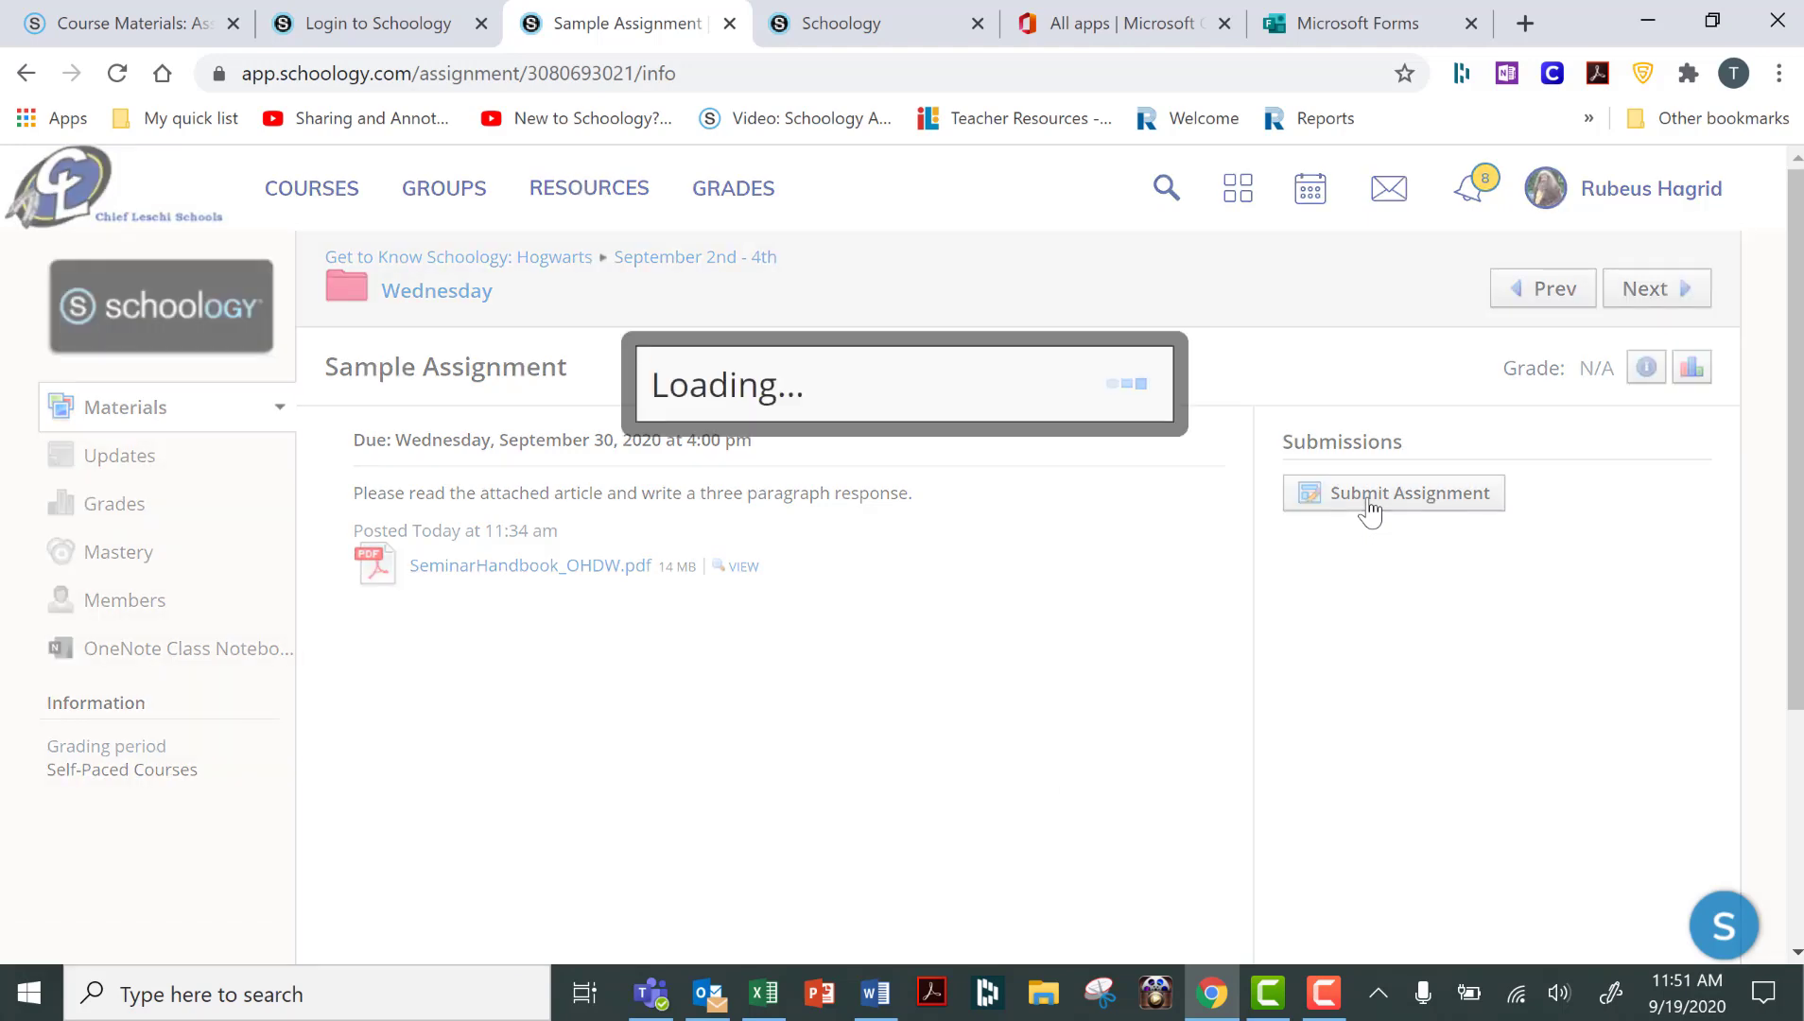
pyautogui.click(1420, 509)
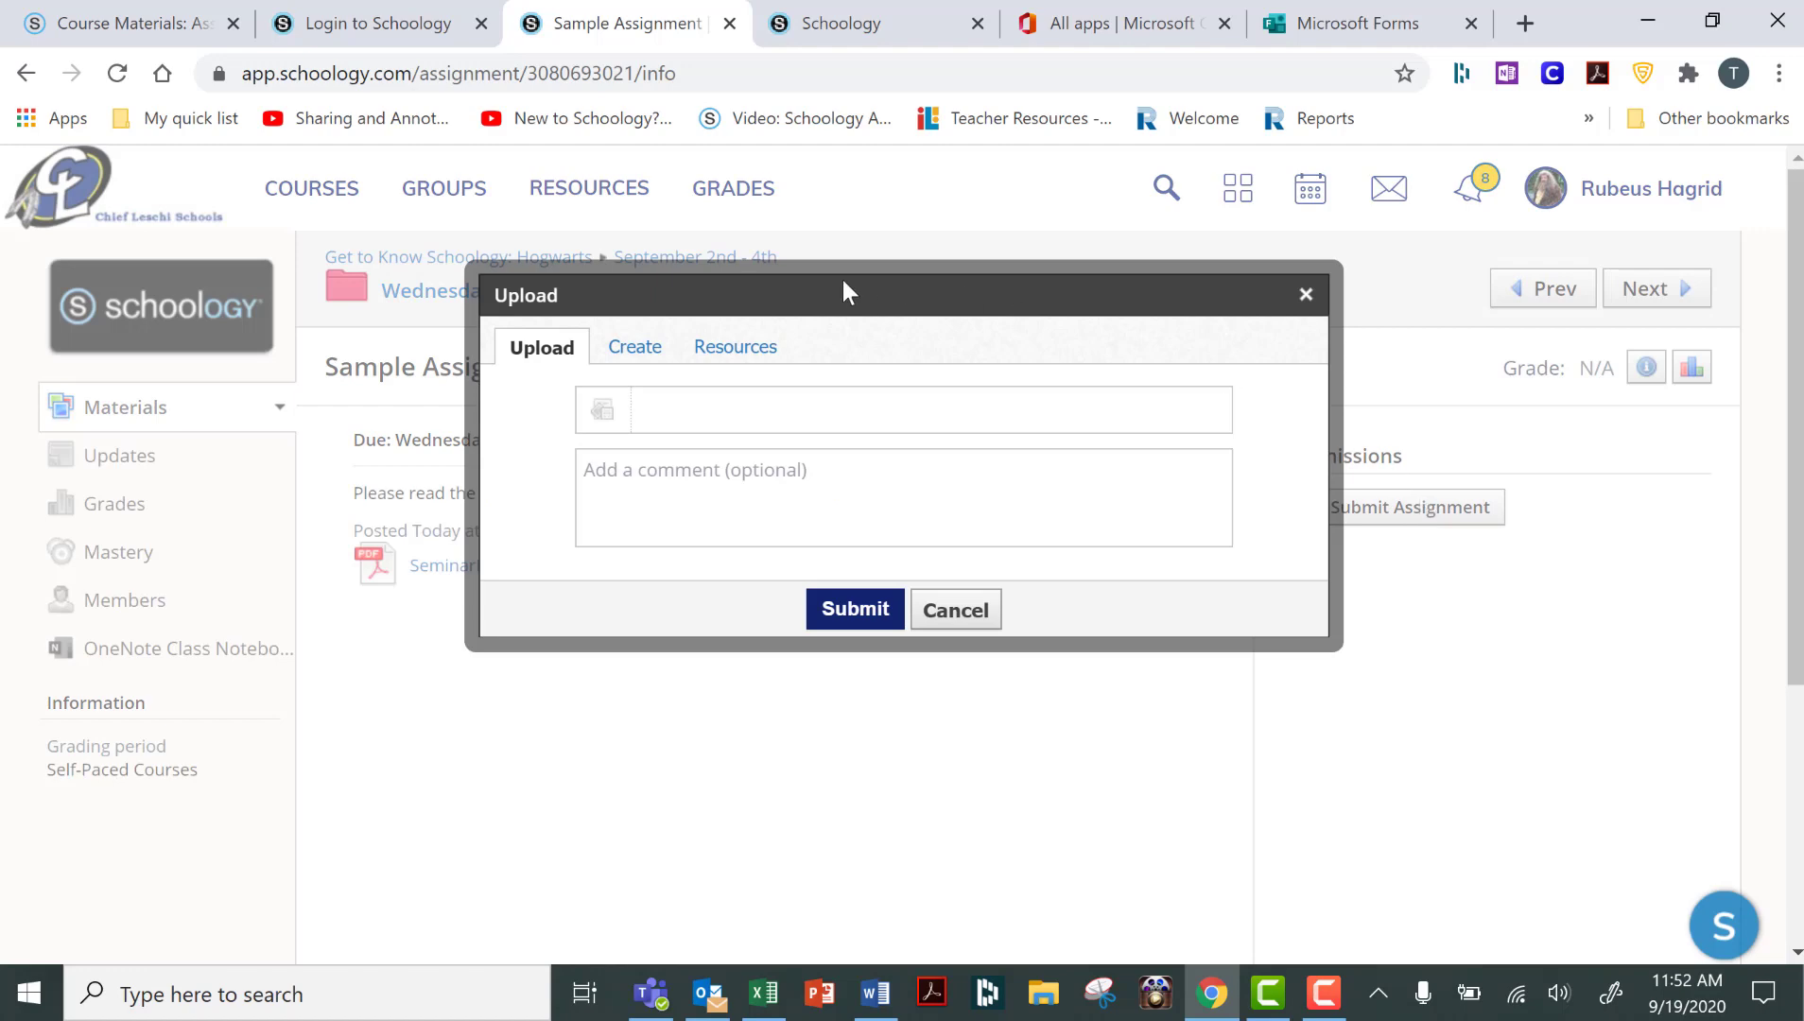
pyautogui.click(599, 412)
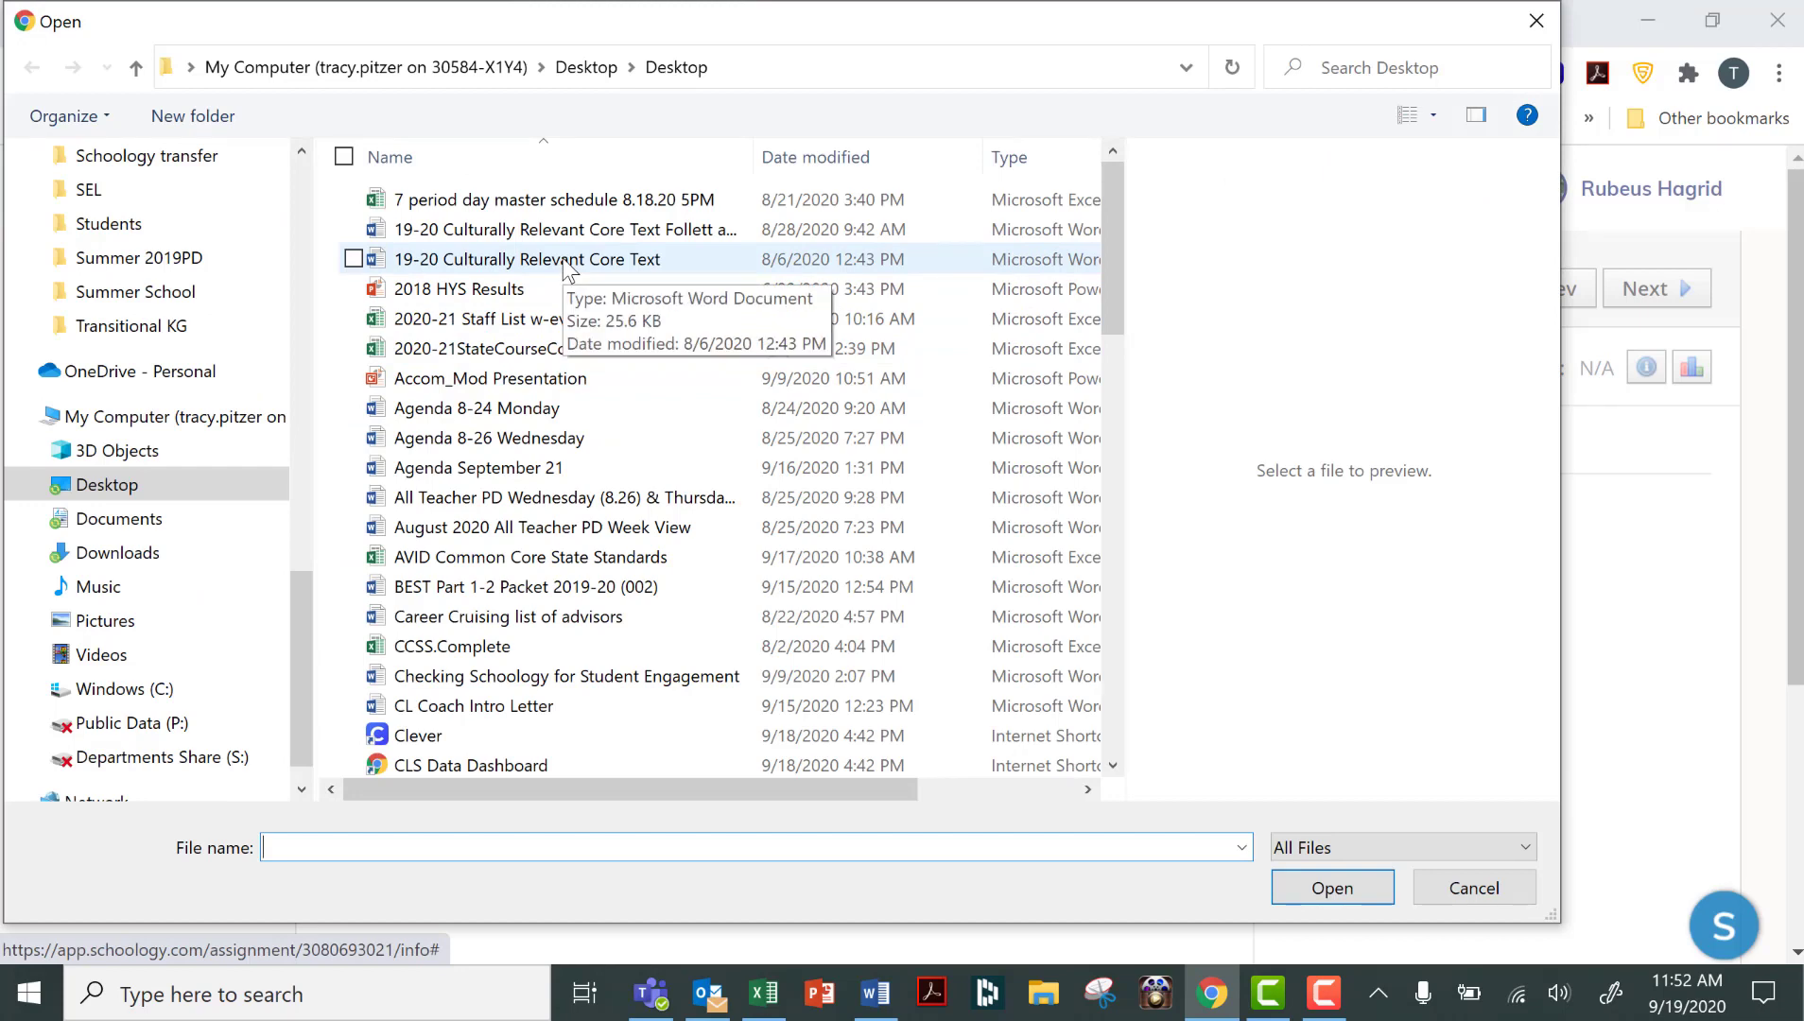
pyautogui.click(567, 265)
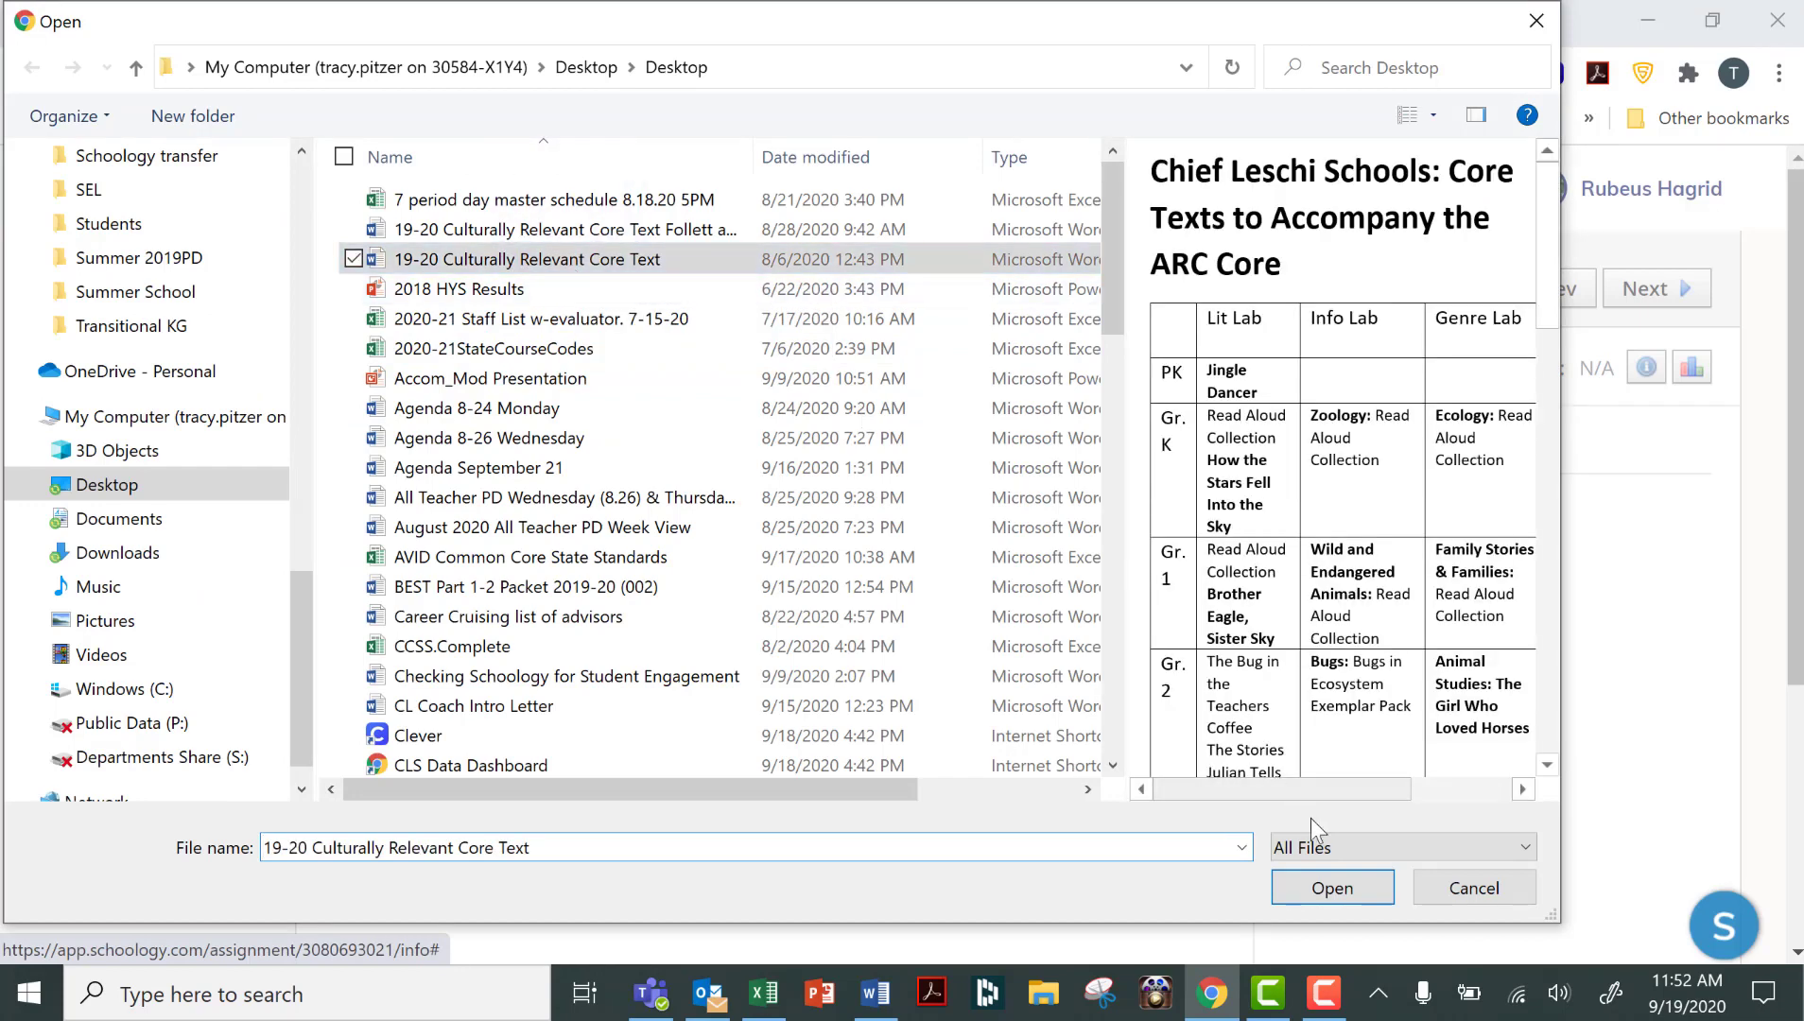
pyautogui.click(1321, 898)
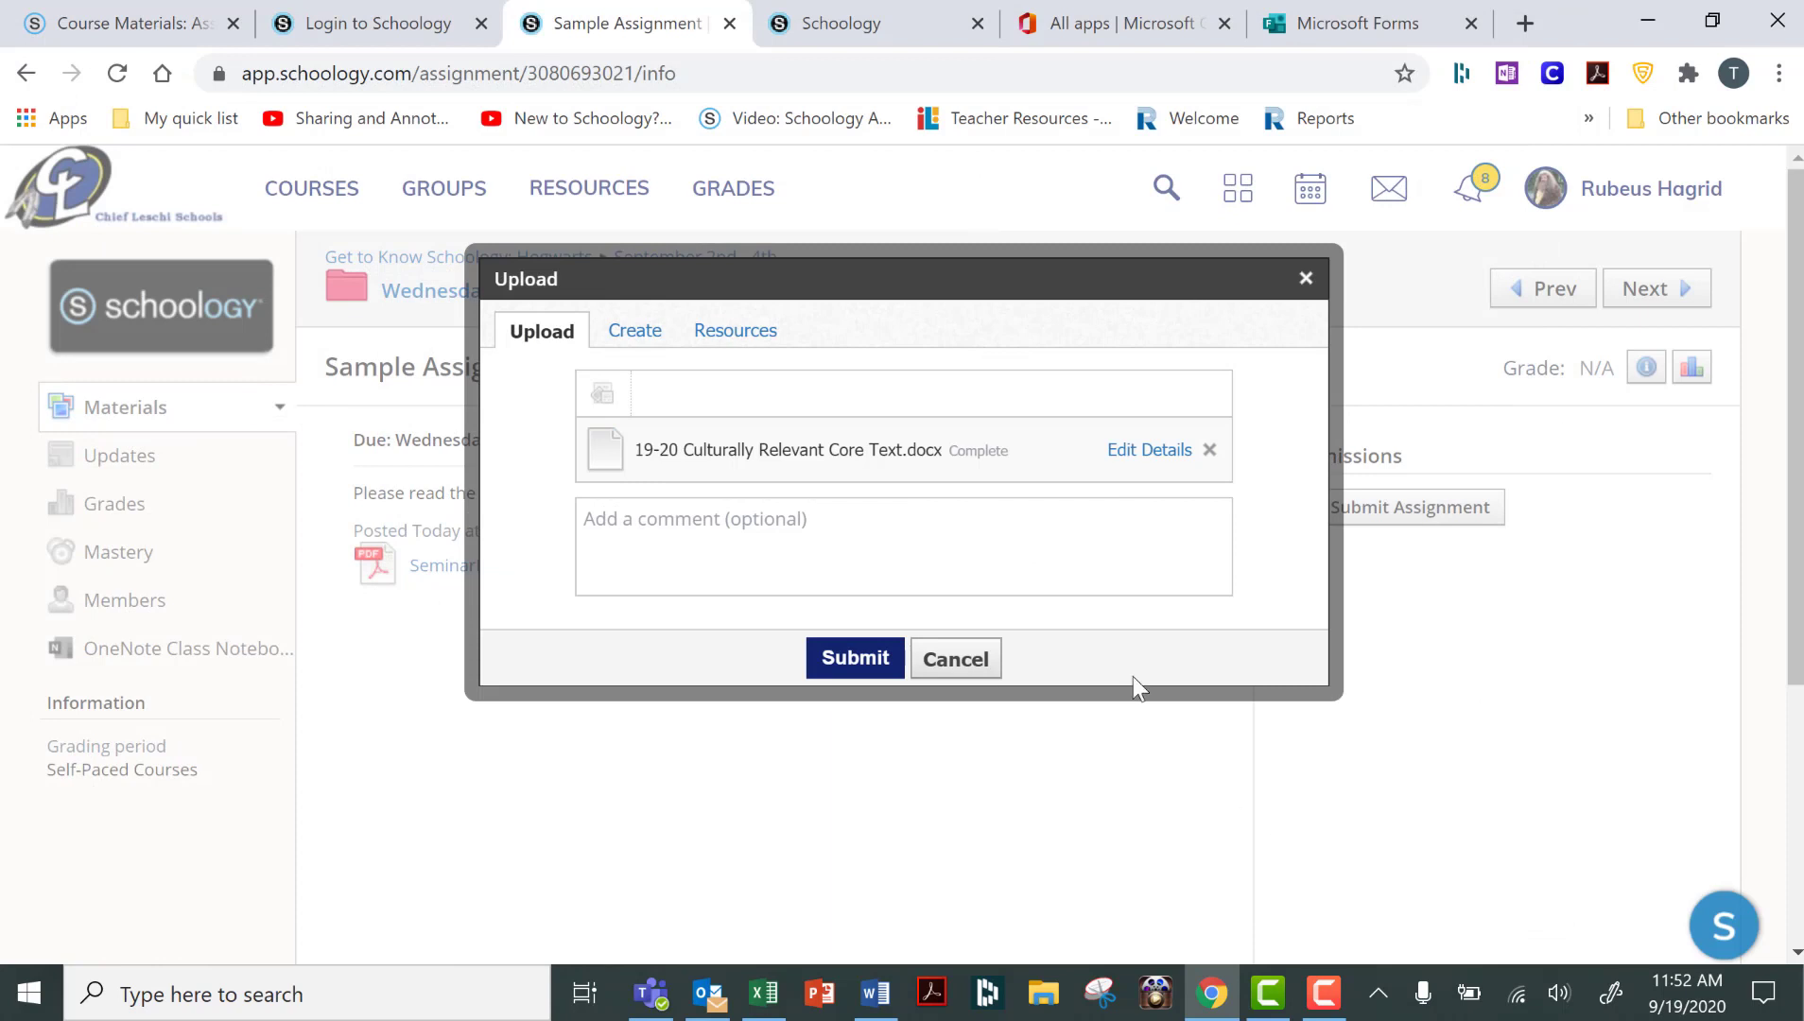
# Step: Add the comment "This is my first draft." to the uploaded submission
pyautogui.click(795, 559)
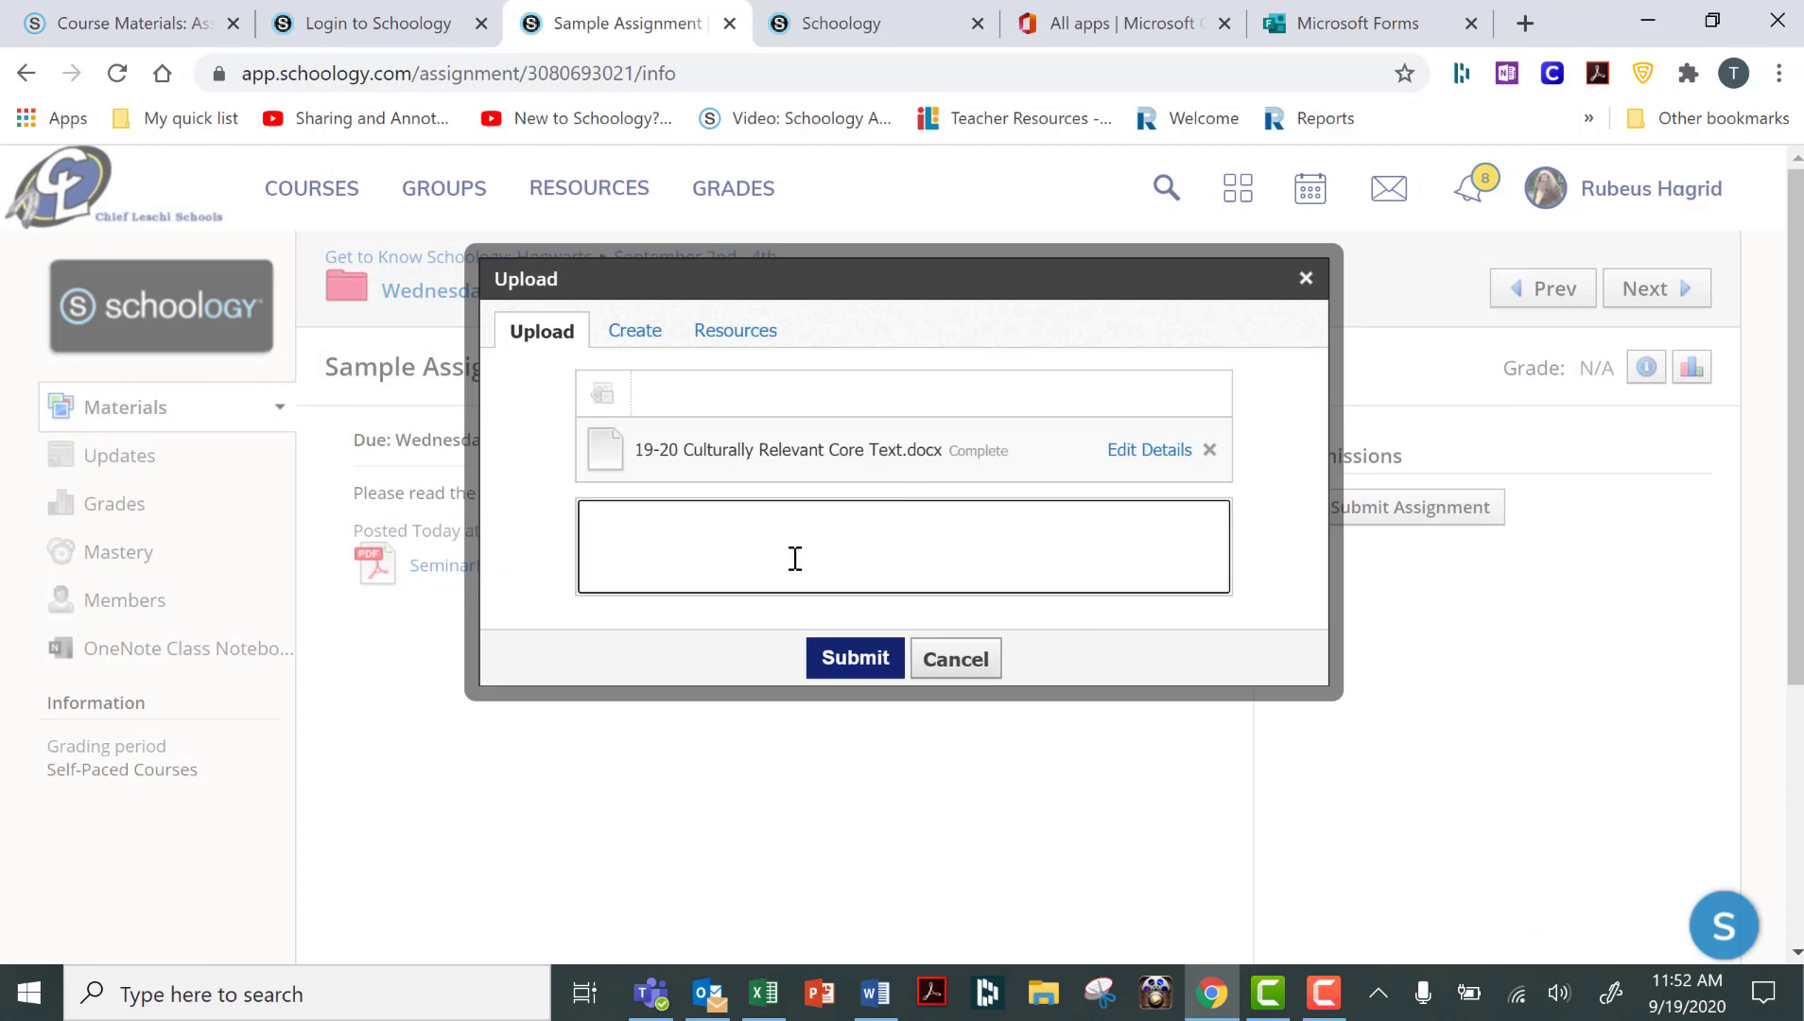
pyautogui.write('This is my first draf')
pyautogui.press('BackSpace')
pyautogui.press('BackSpace')
pyautogui.write('a')
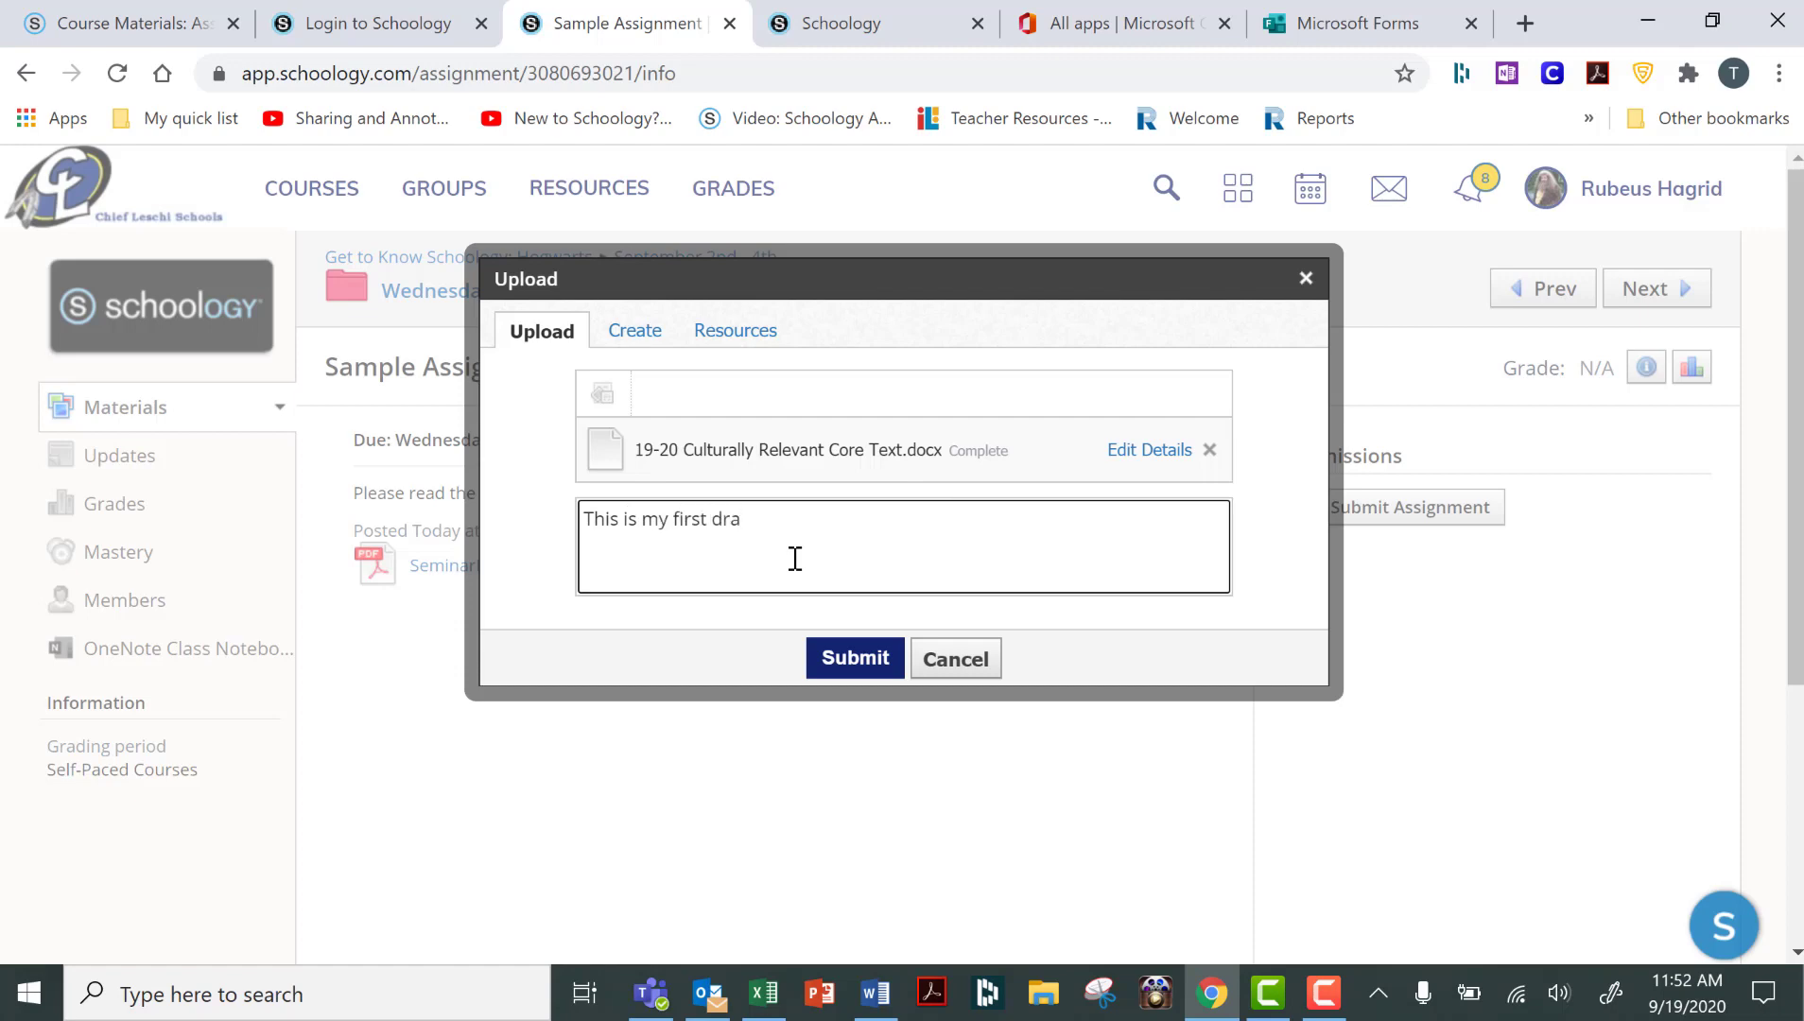
pyautogui.write('ft.')
# Step: Create a written submission with spell check enabled and the text "This is where I can type my response."
pyautogui.click(635, 333)
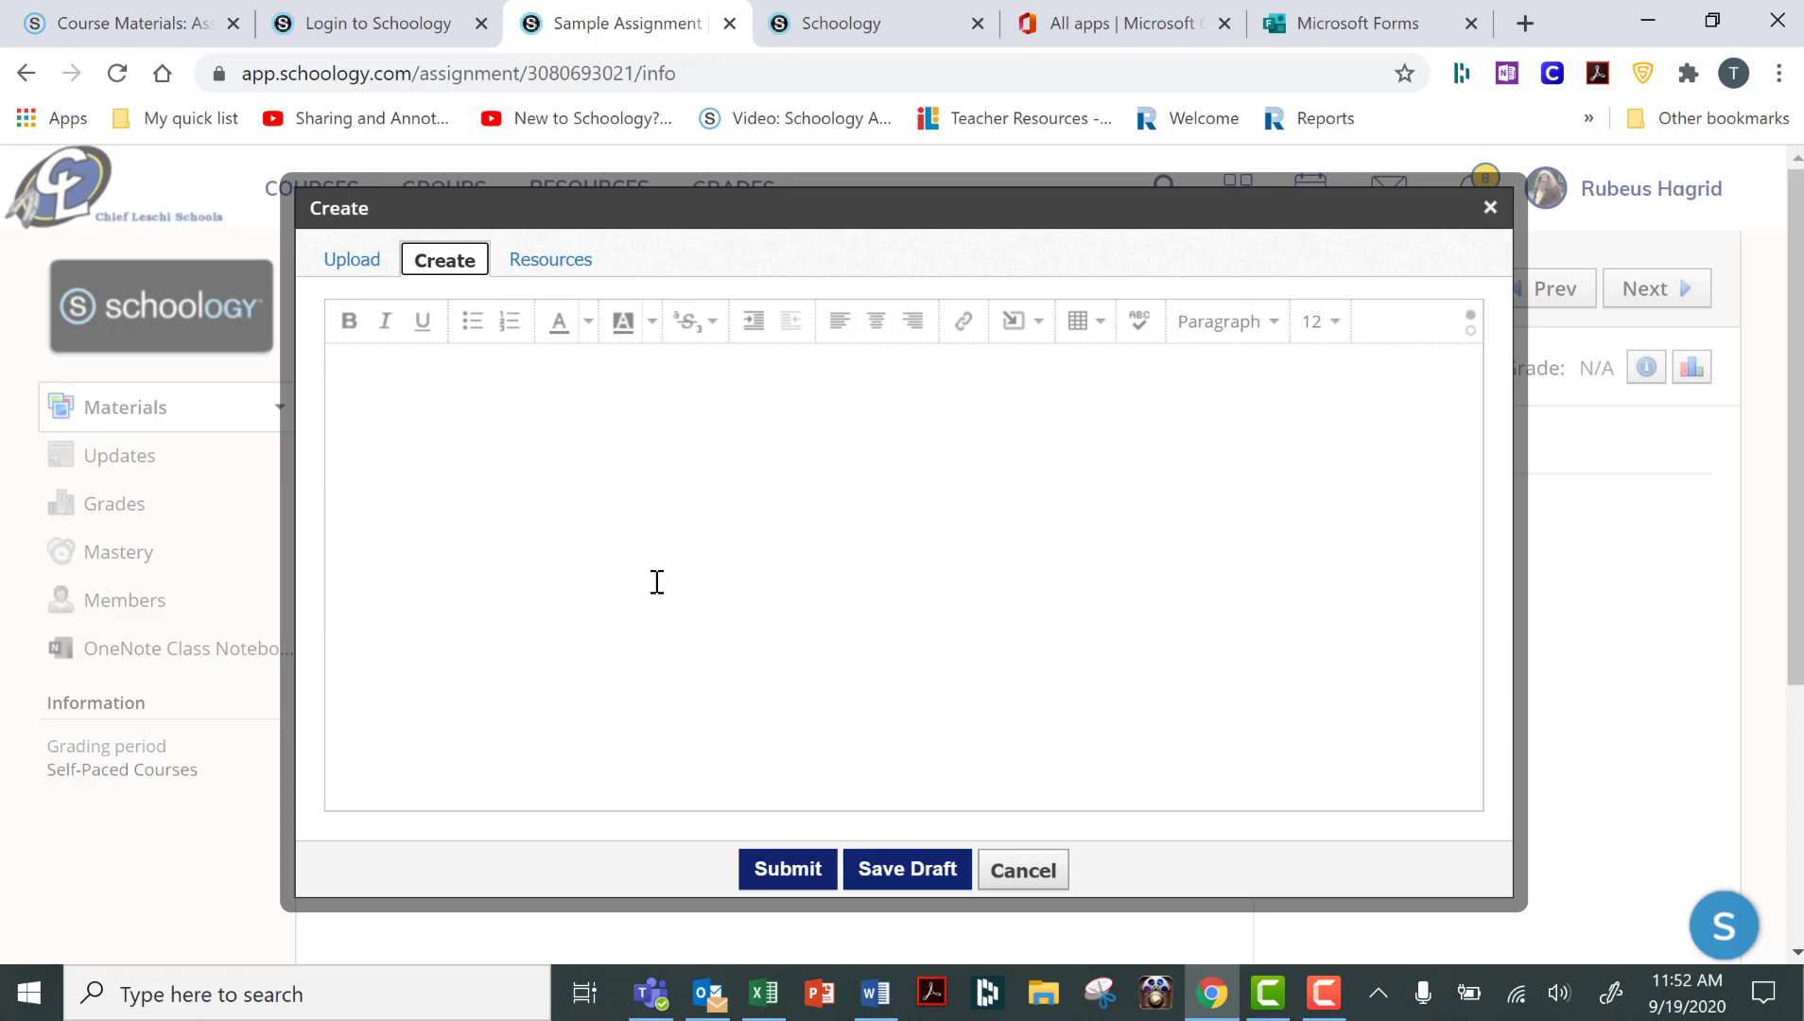
pyautogui.click(1140, 325)
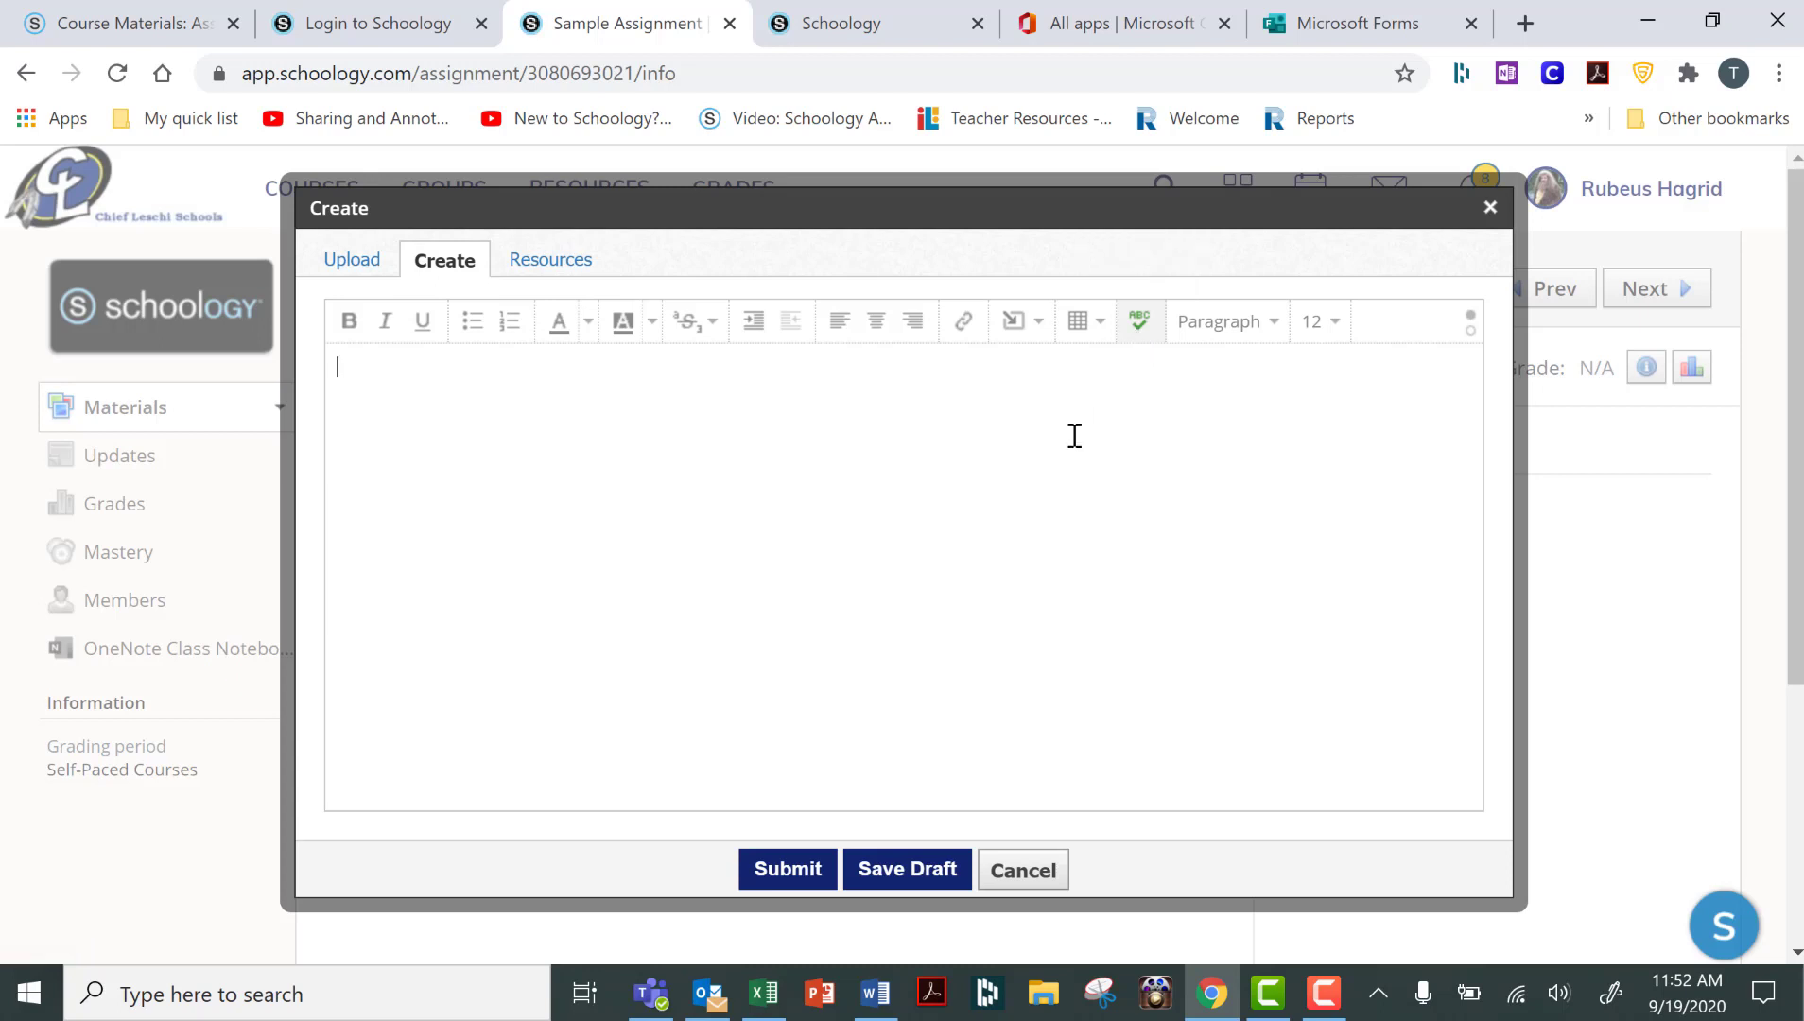
pyautogui.write('This is where I can type my')
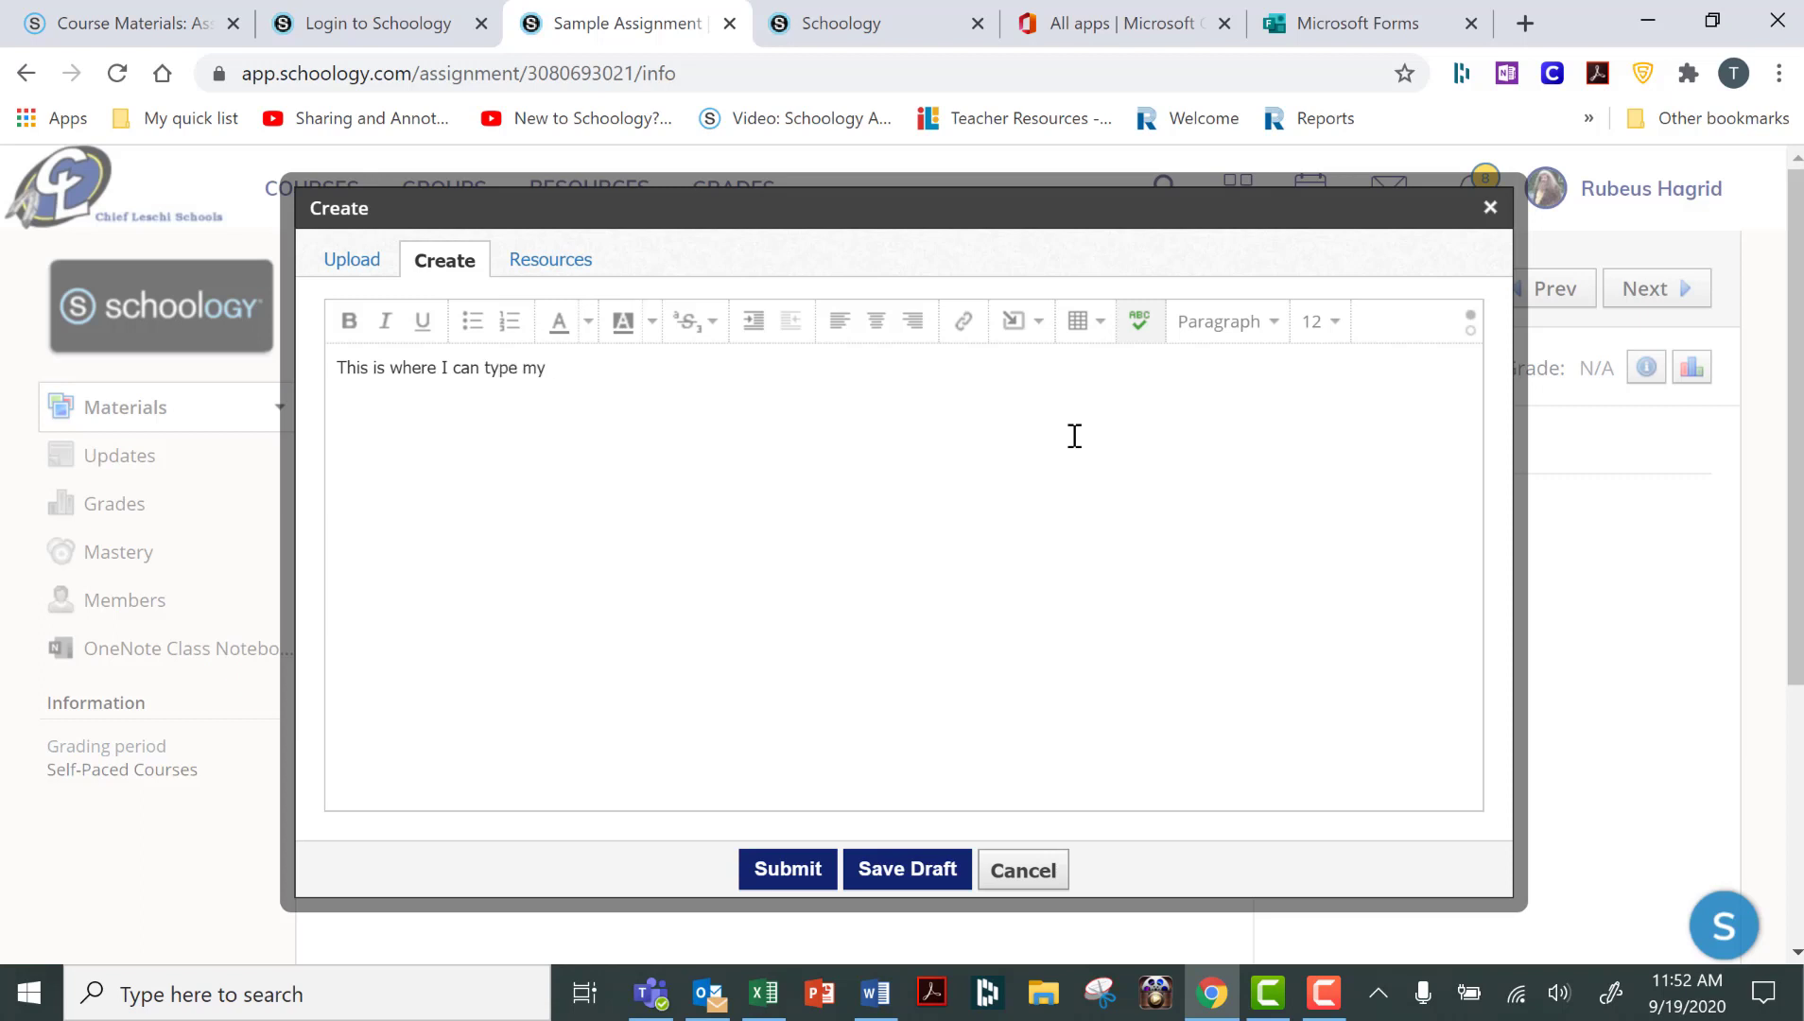
pyautogui.write(' response.')
# Step: Look through the personal, group and app resources available for the submission, ending on the OneDrive Resource App
pyautogui.click(565, 271)
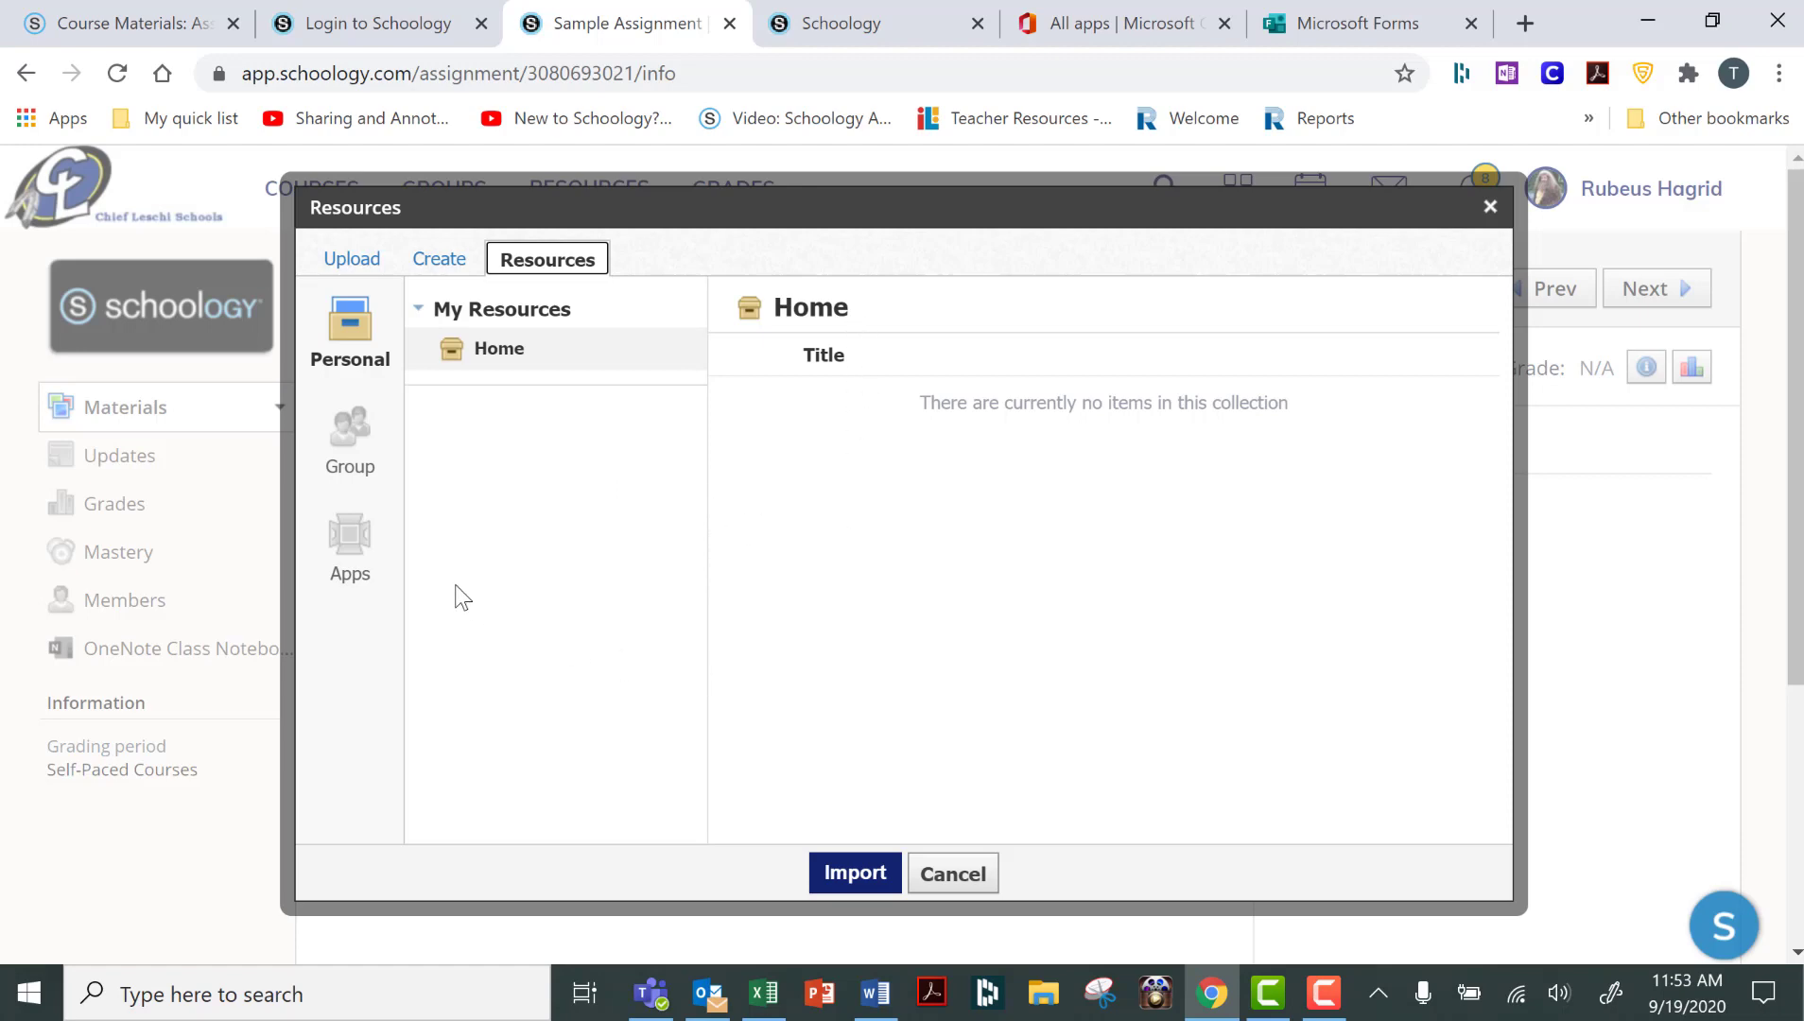
pyautogui.click(369, 464)
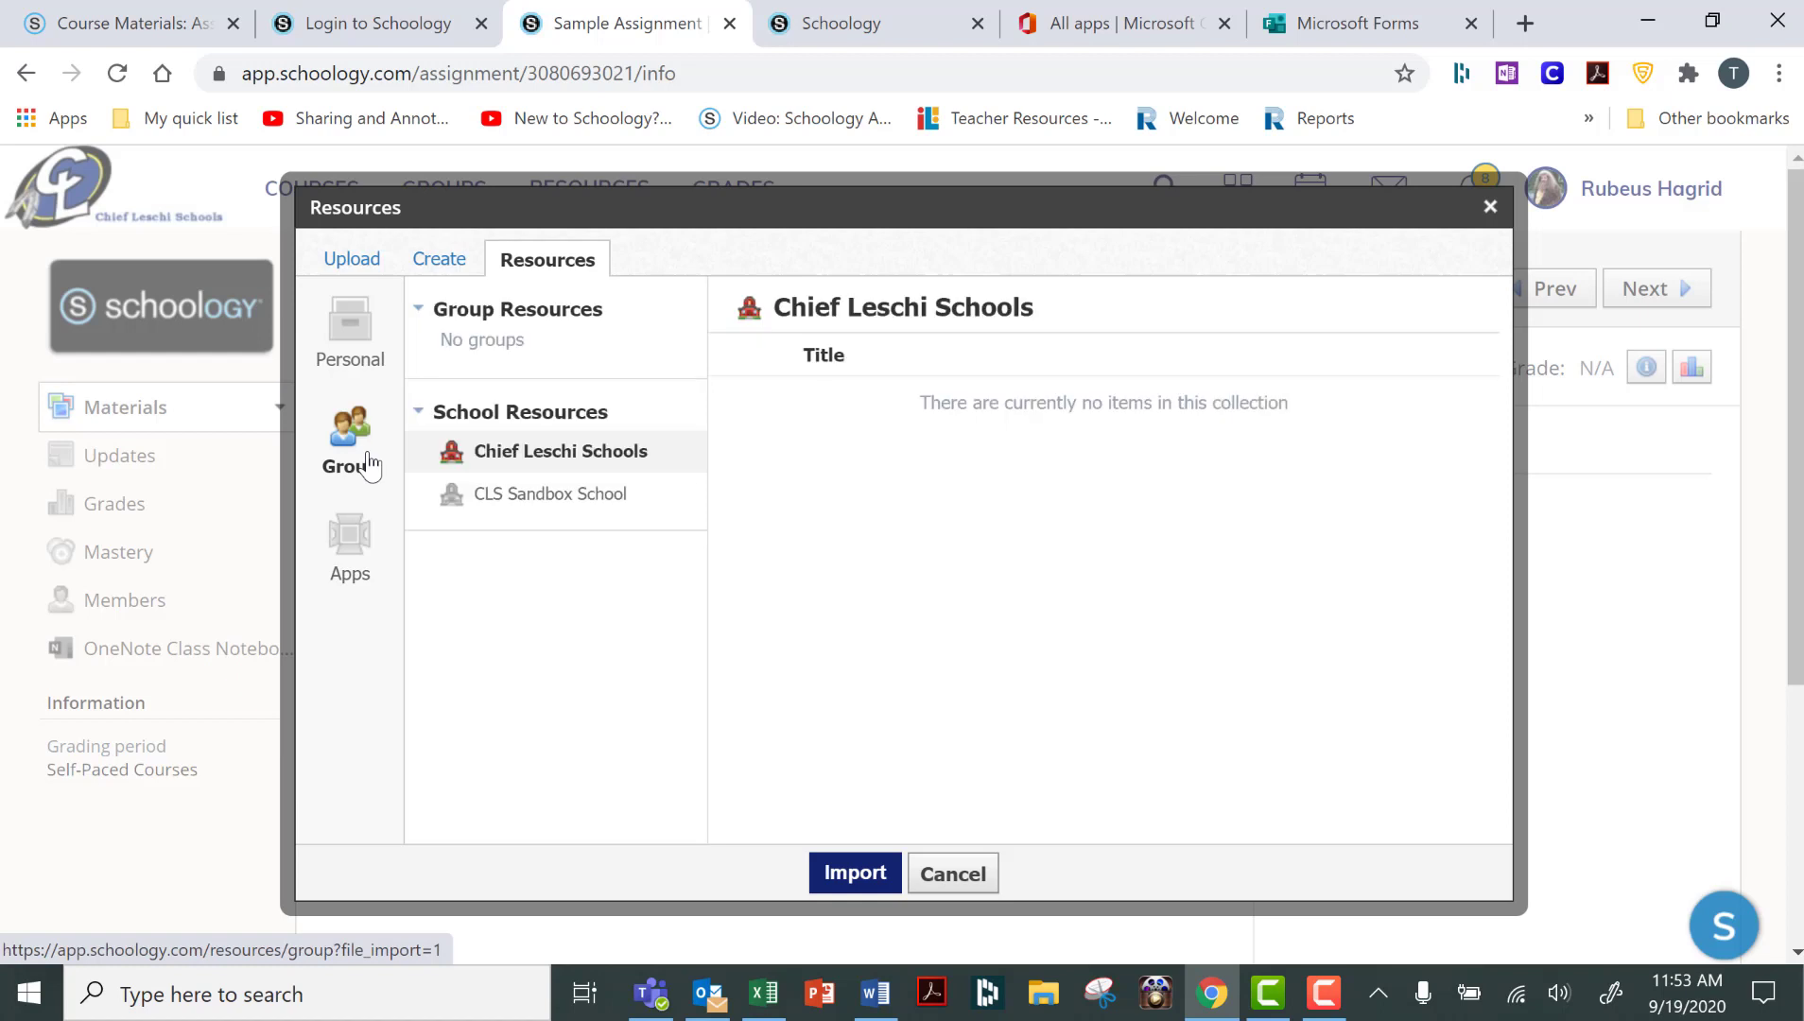
pyautogui.click(342, 563)
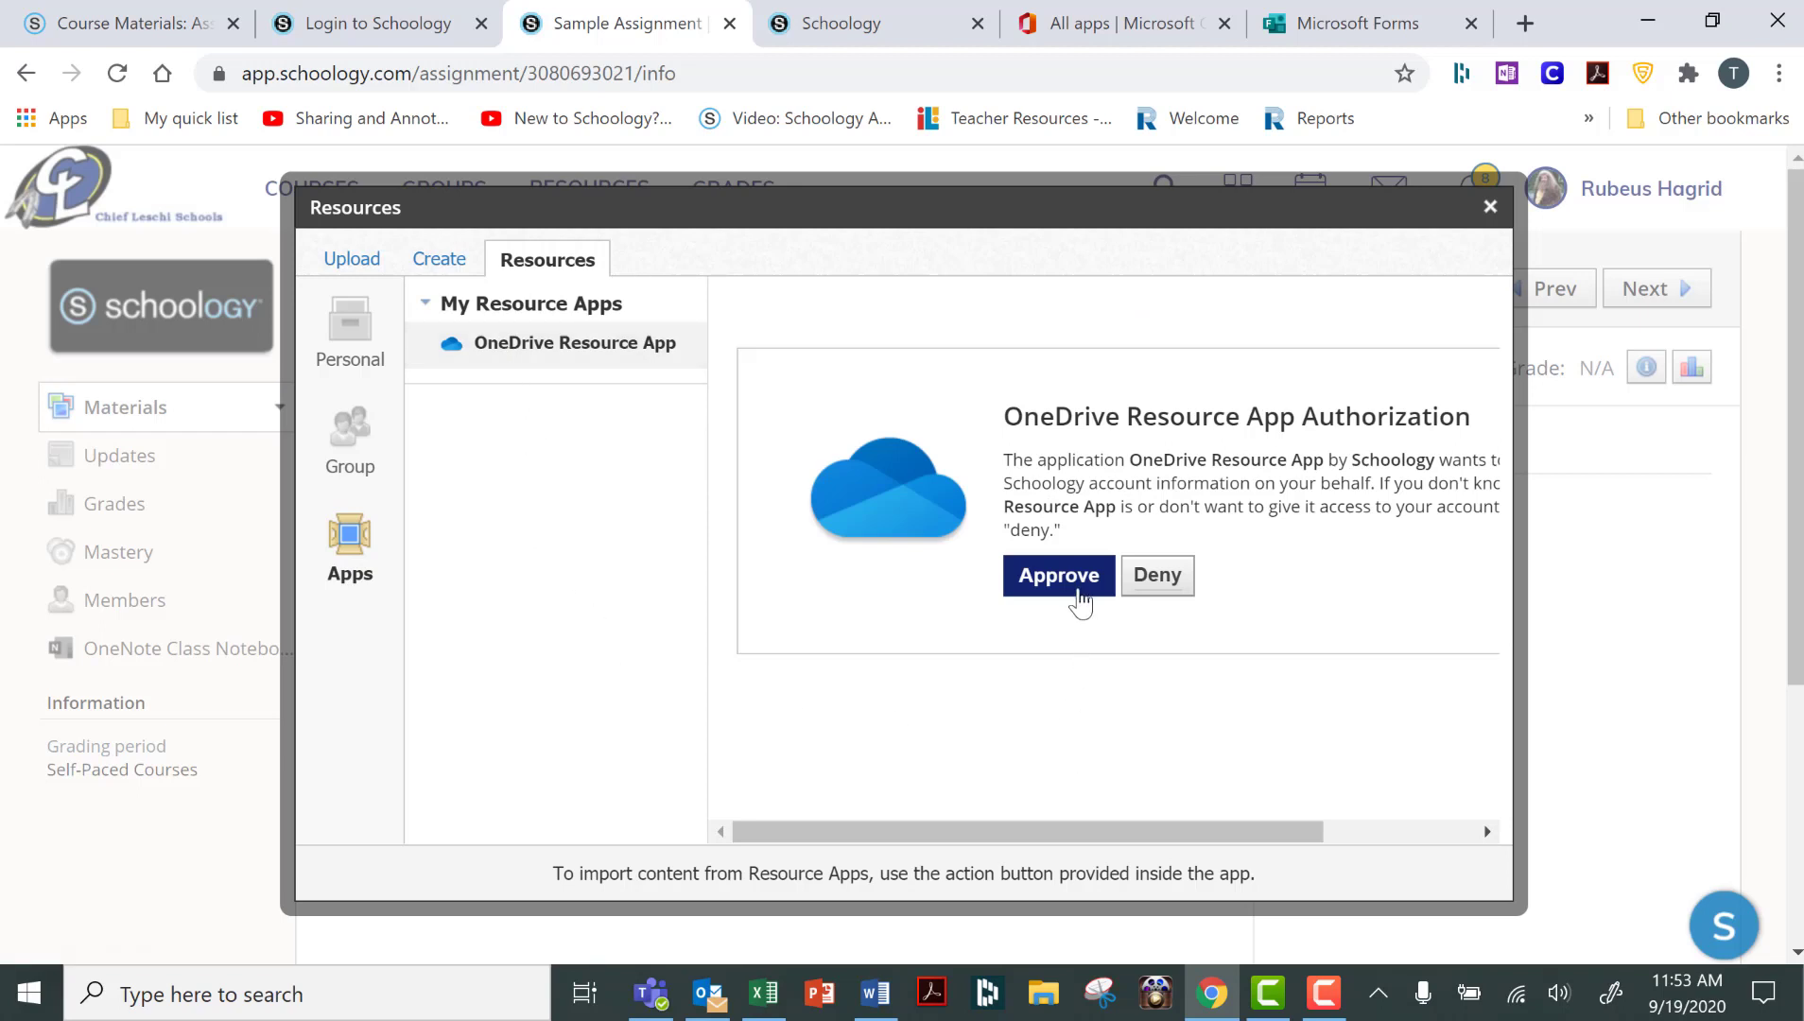
# Step: Approve and authorize the OneDrive Resource App, and select BIE Strategic Direction 2018-2023.pdf in its BIE folder
pyautogui.click(1078, 583)
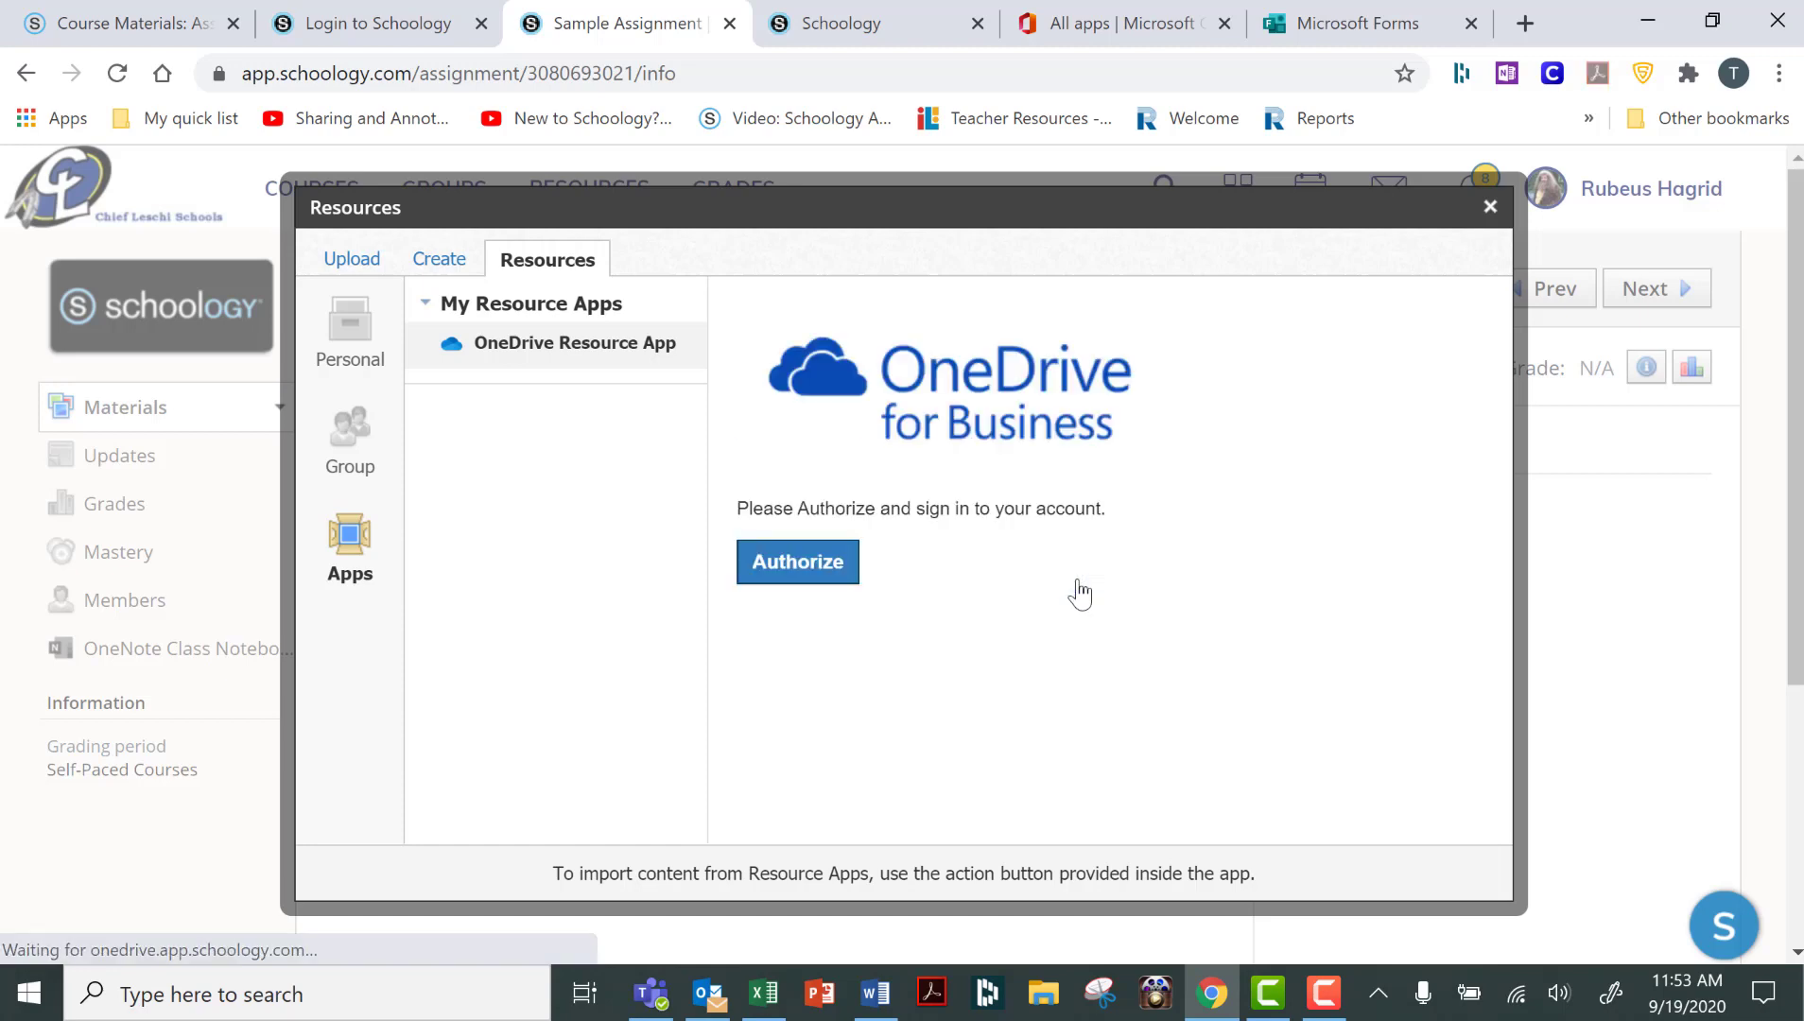
pyautogui.click(830, 562)
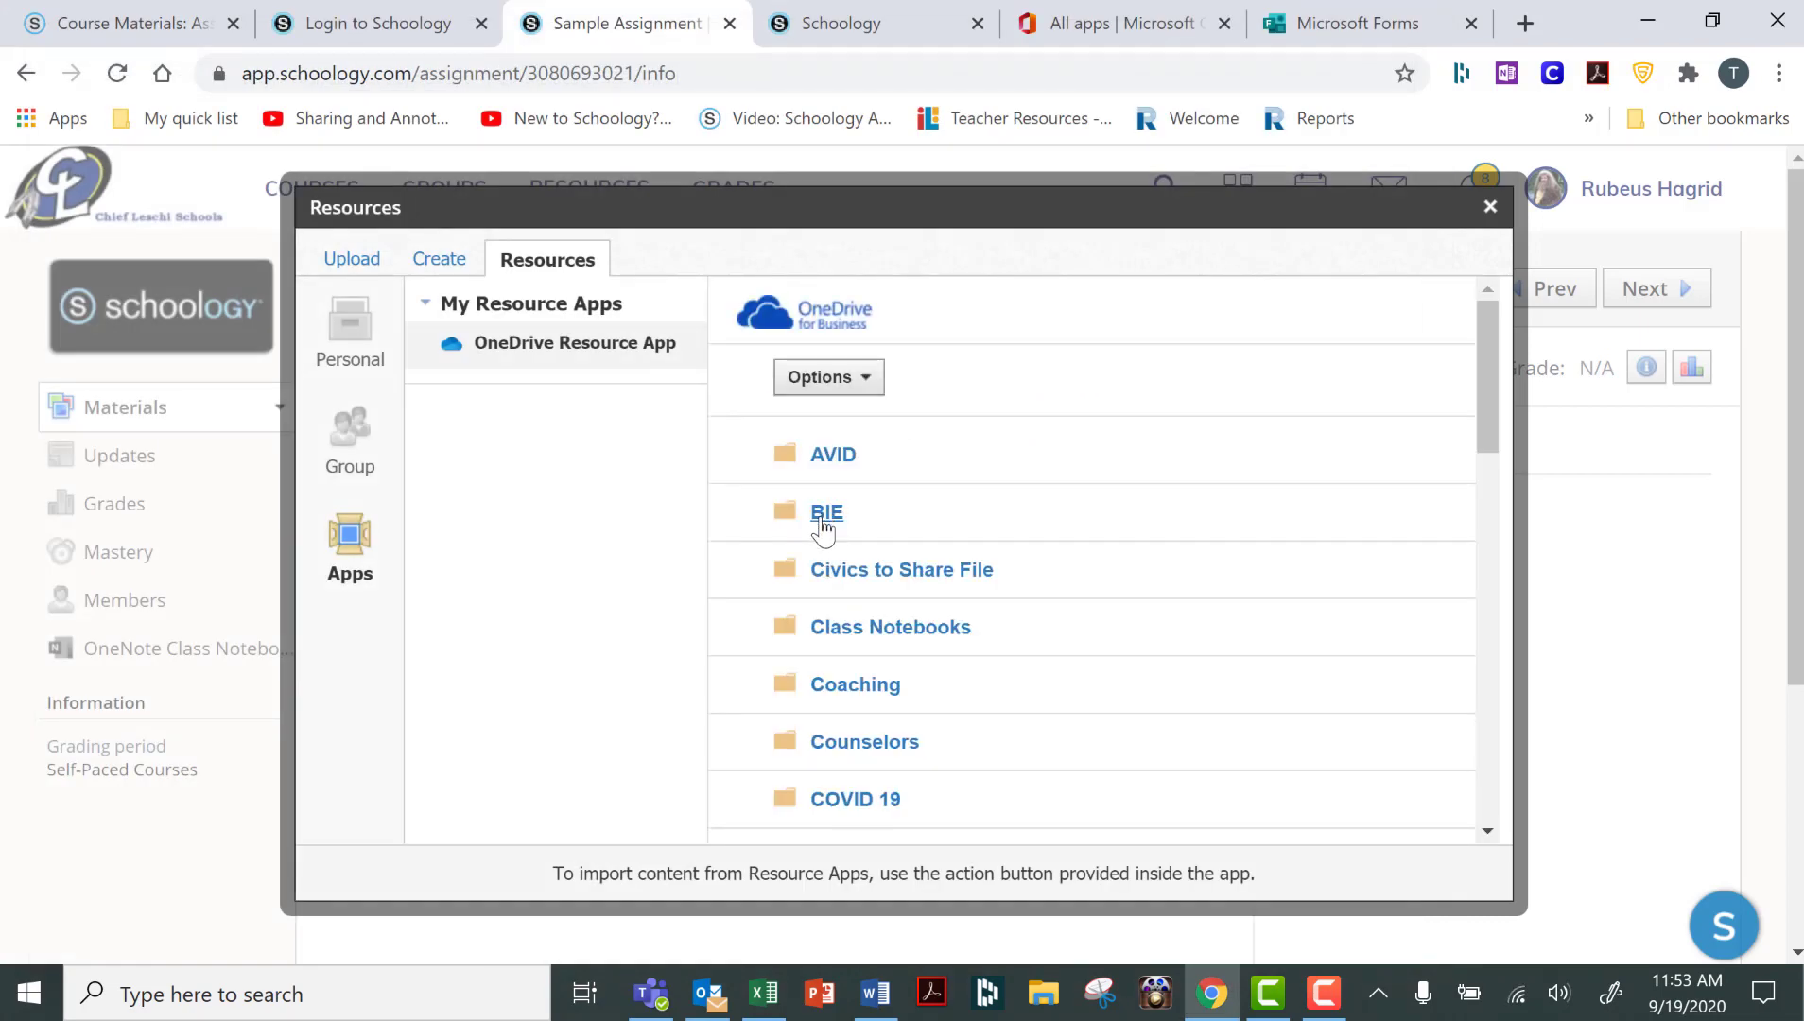
pyautogui.click(821, 519)
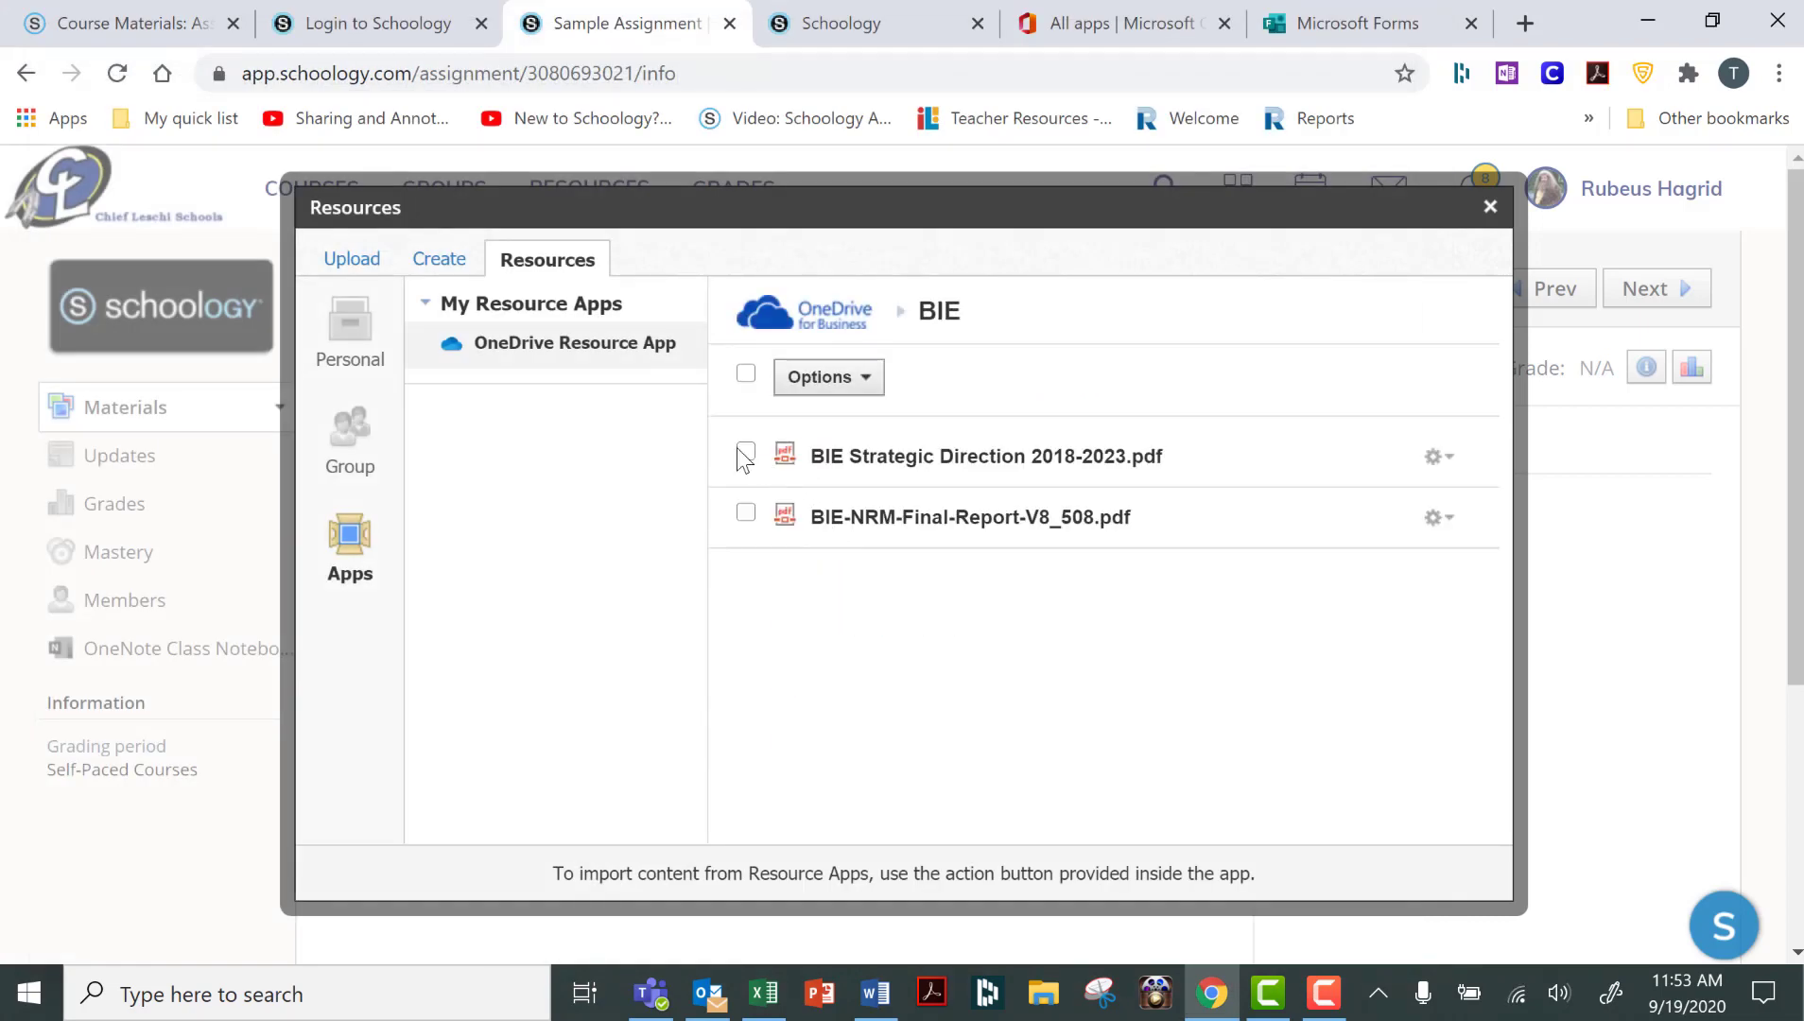
pyautogui.click(746, 453)
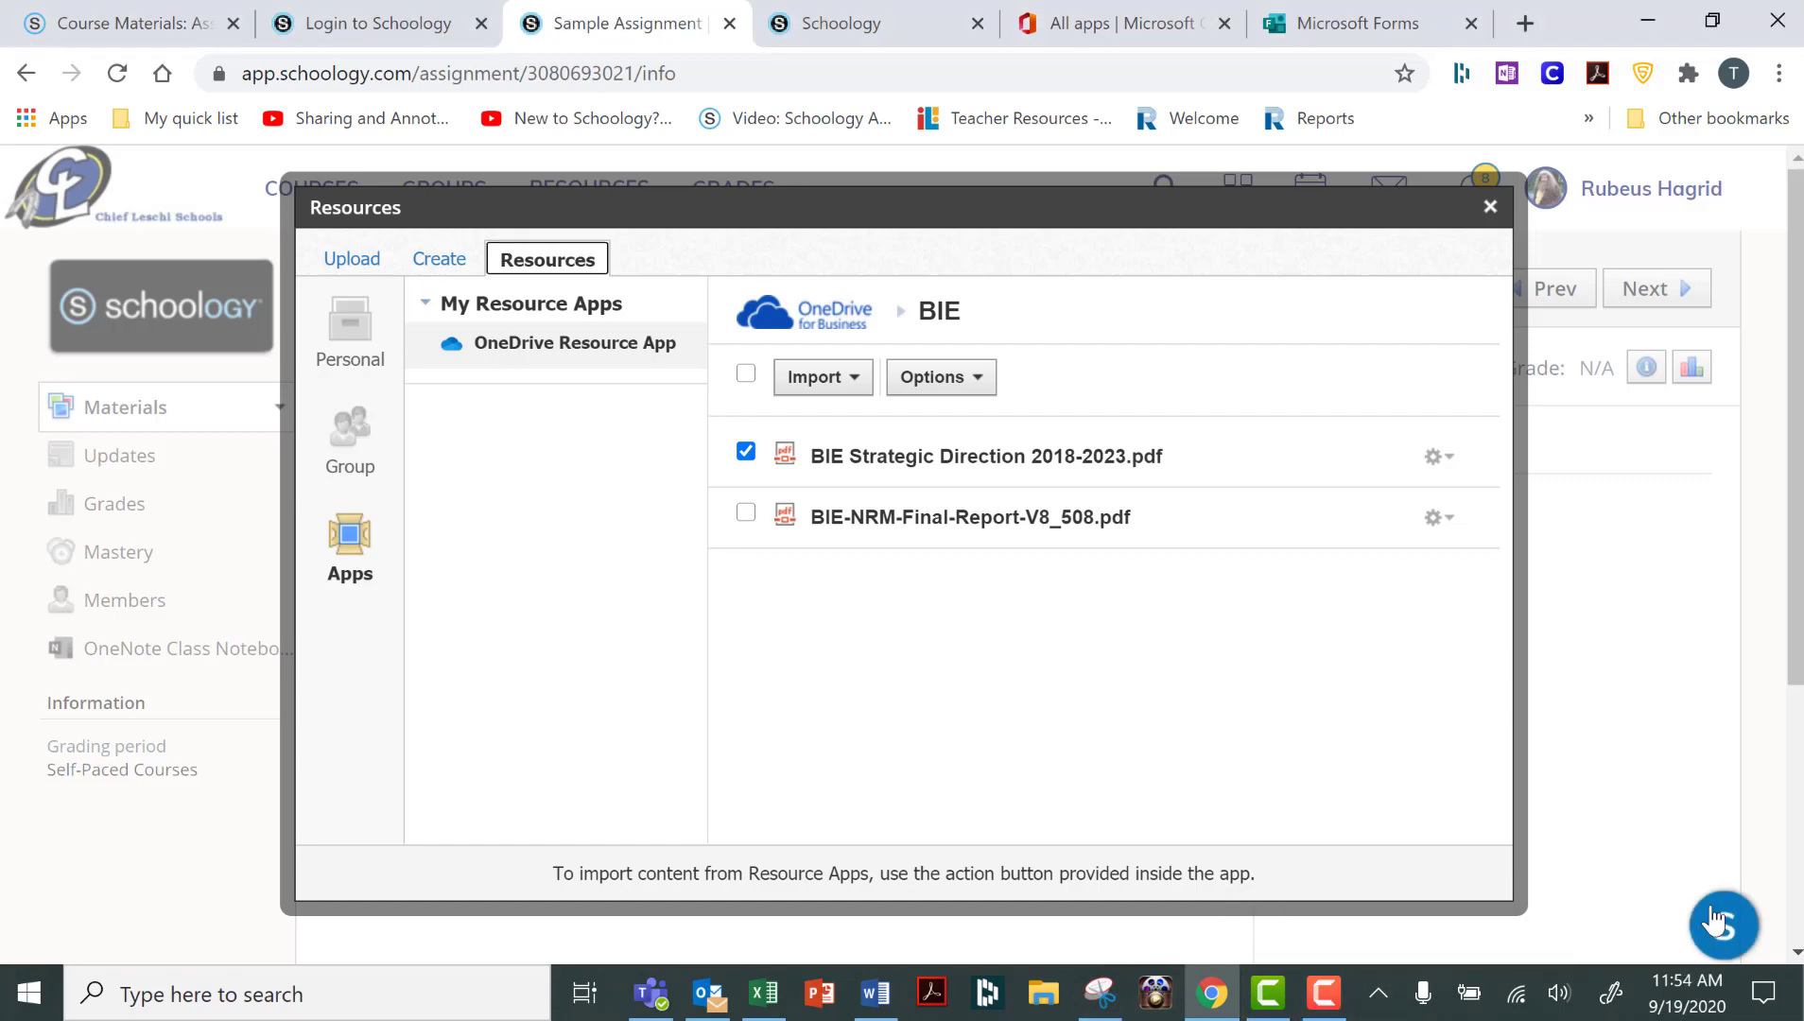
# Step: Return to the written response and submit it for the Sample Assignment
pyautogui.click(429, 275)
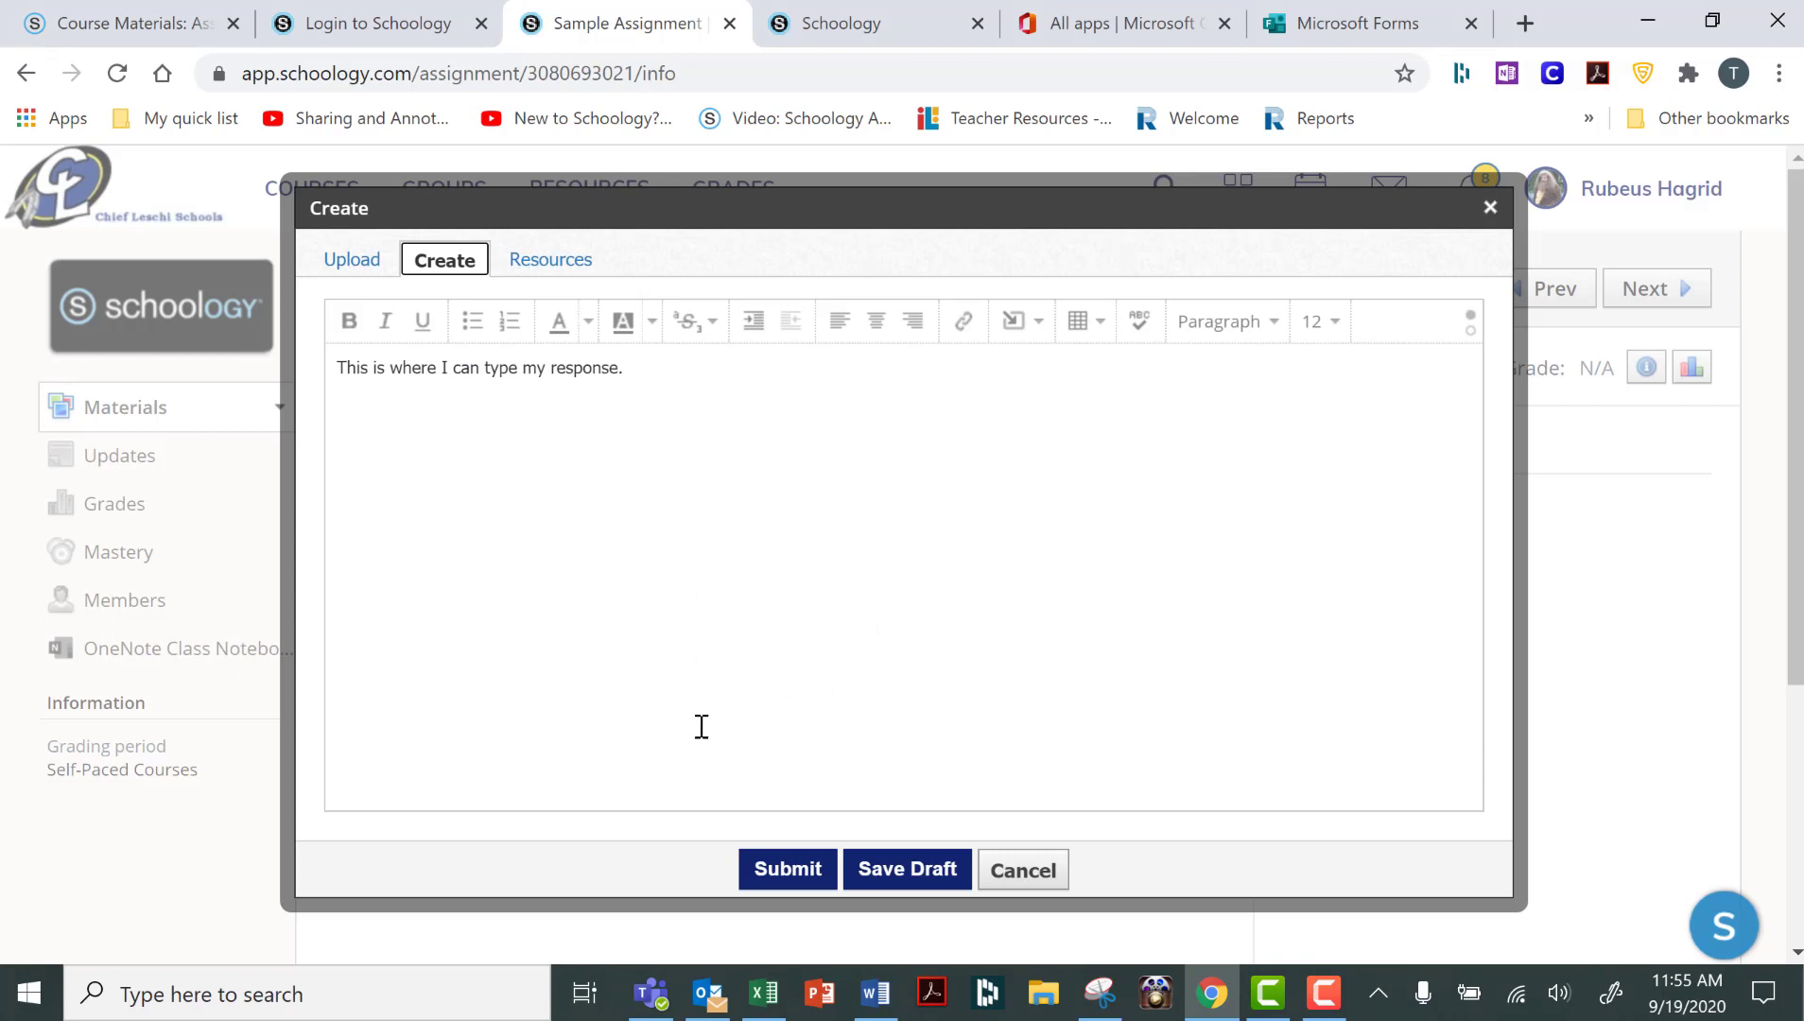
pyautogui.click(795, 878)
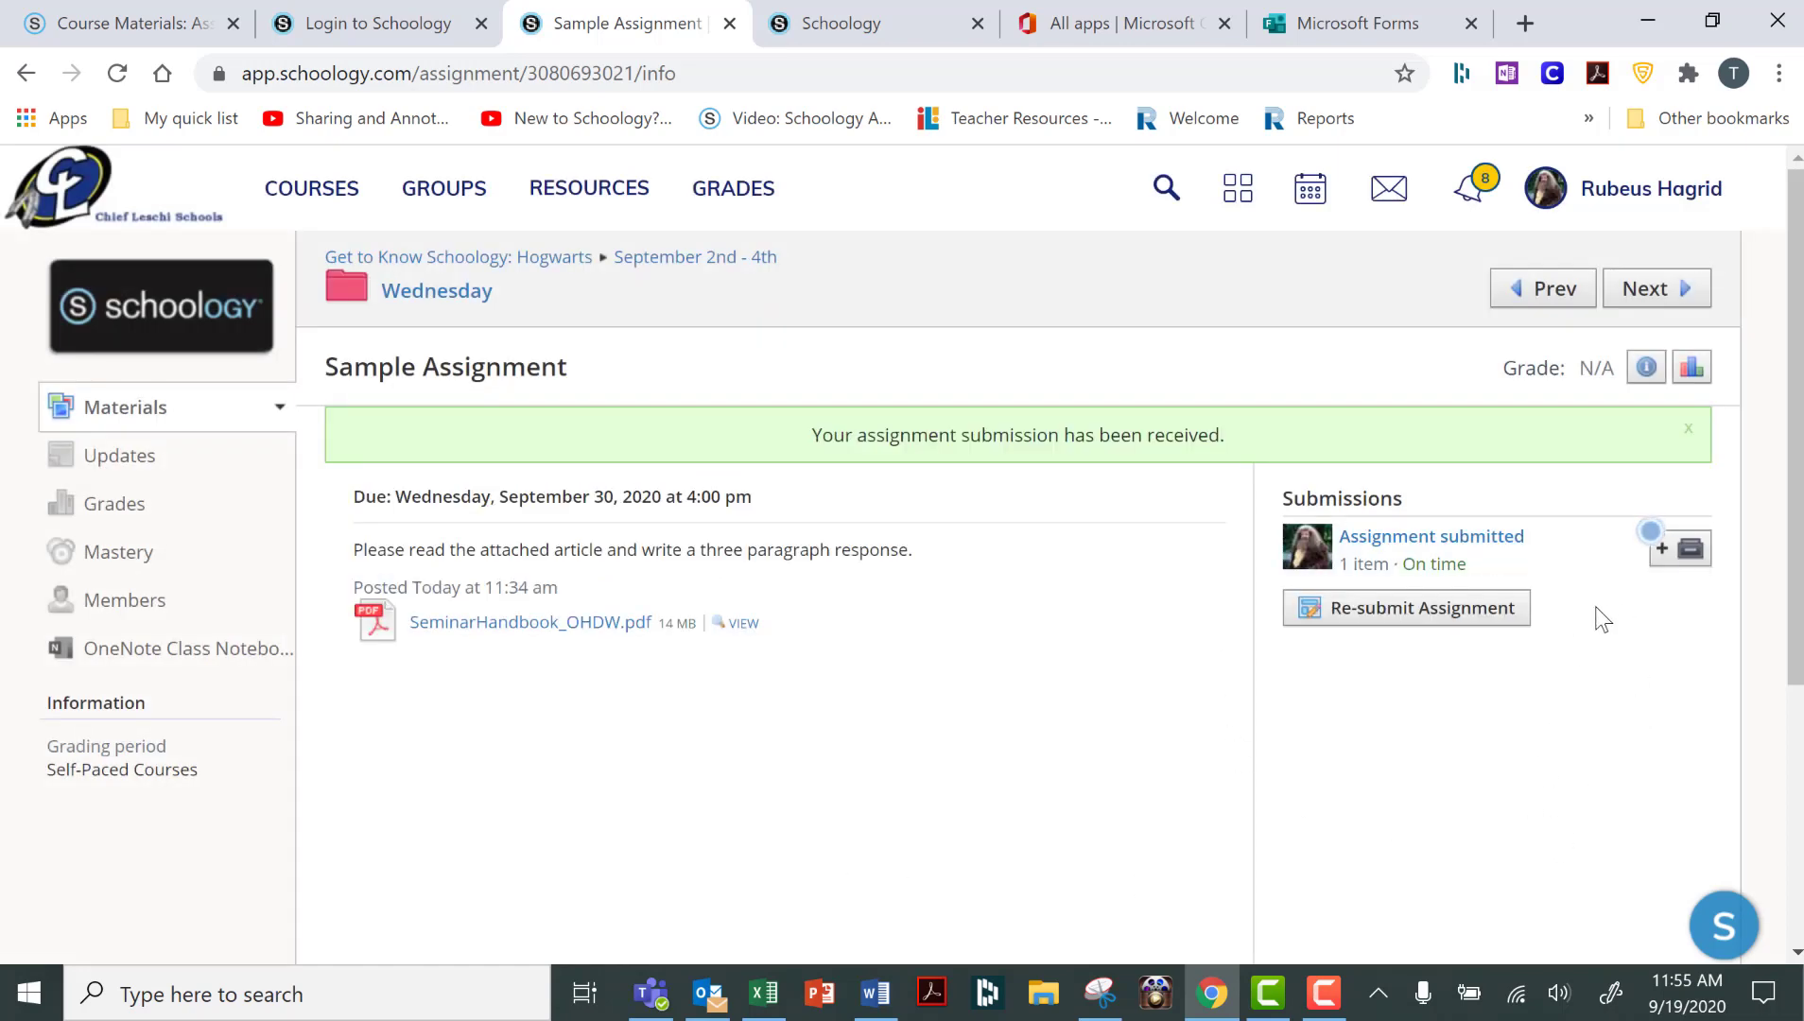
# Step: Look at the upload and written options for re-submitting the Sample Assignment, and cancel the re-submission
pyautogui.click(1462, 619)
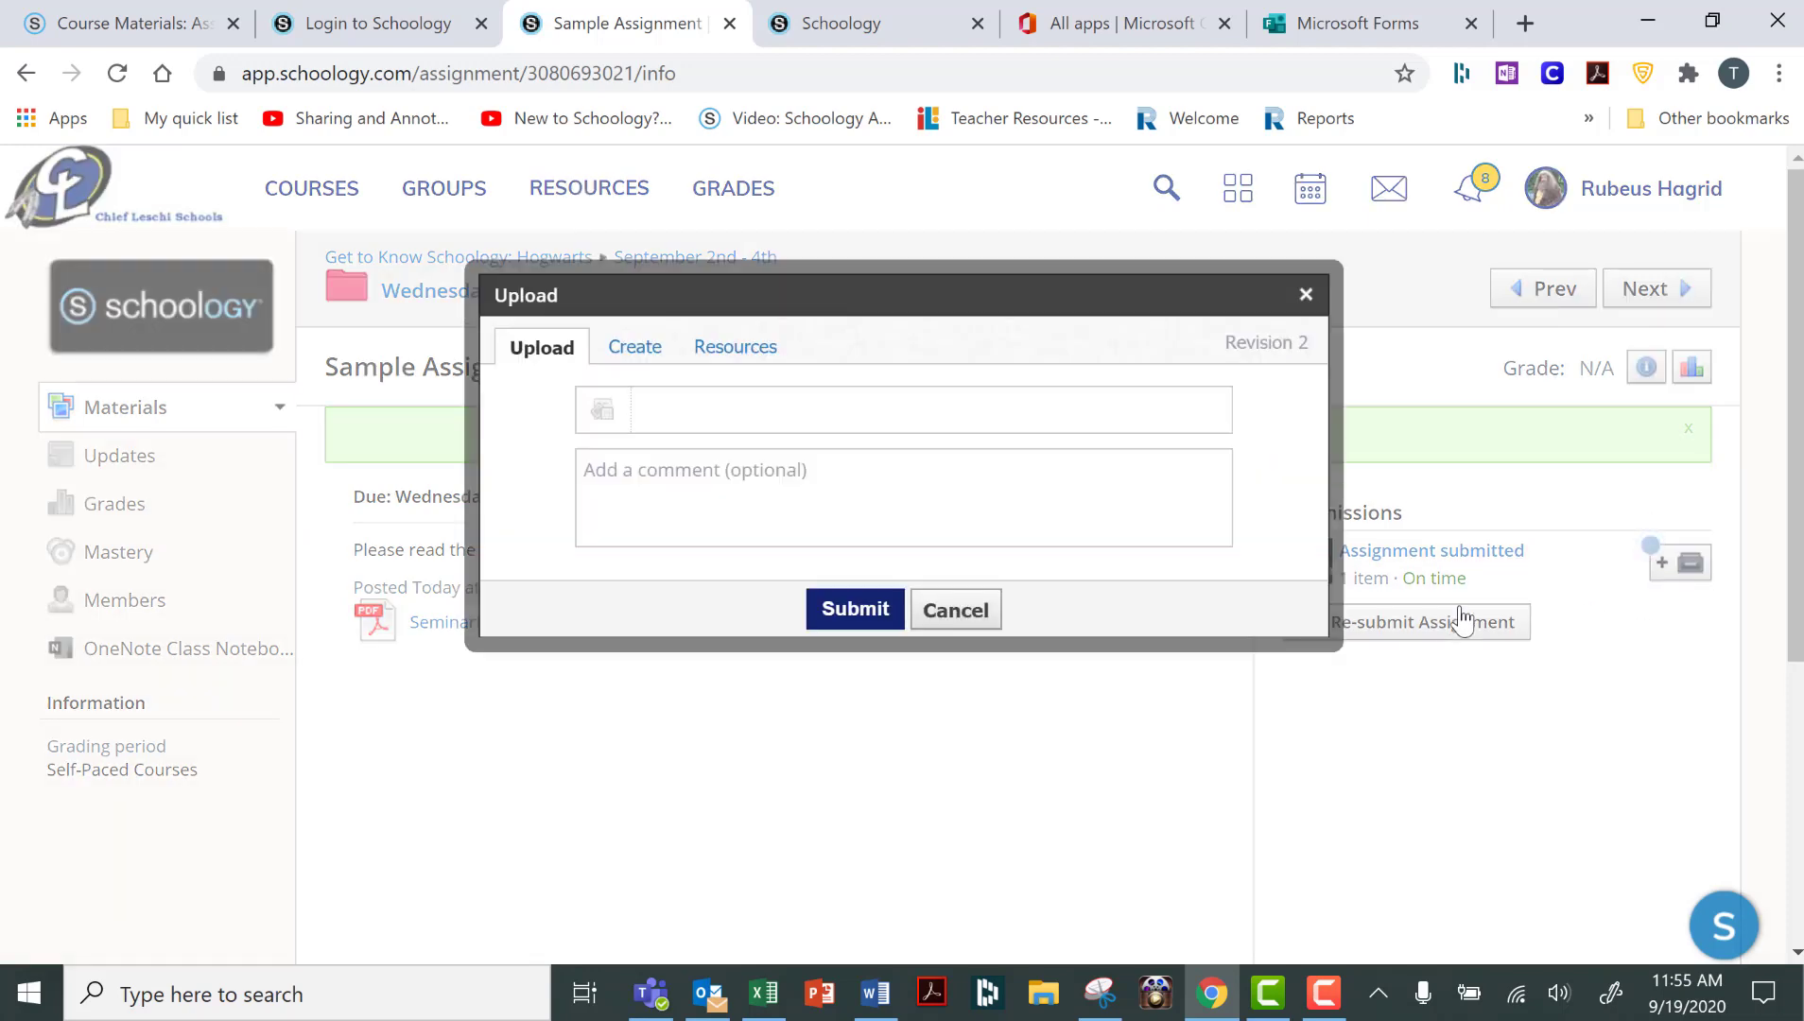
pyautogui.click(647, 354)
pyautogui.click(362, 262)
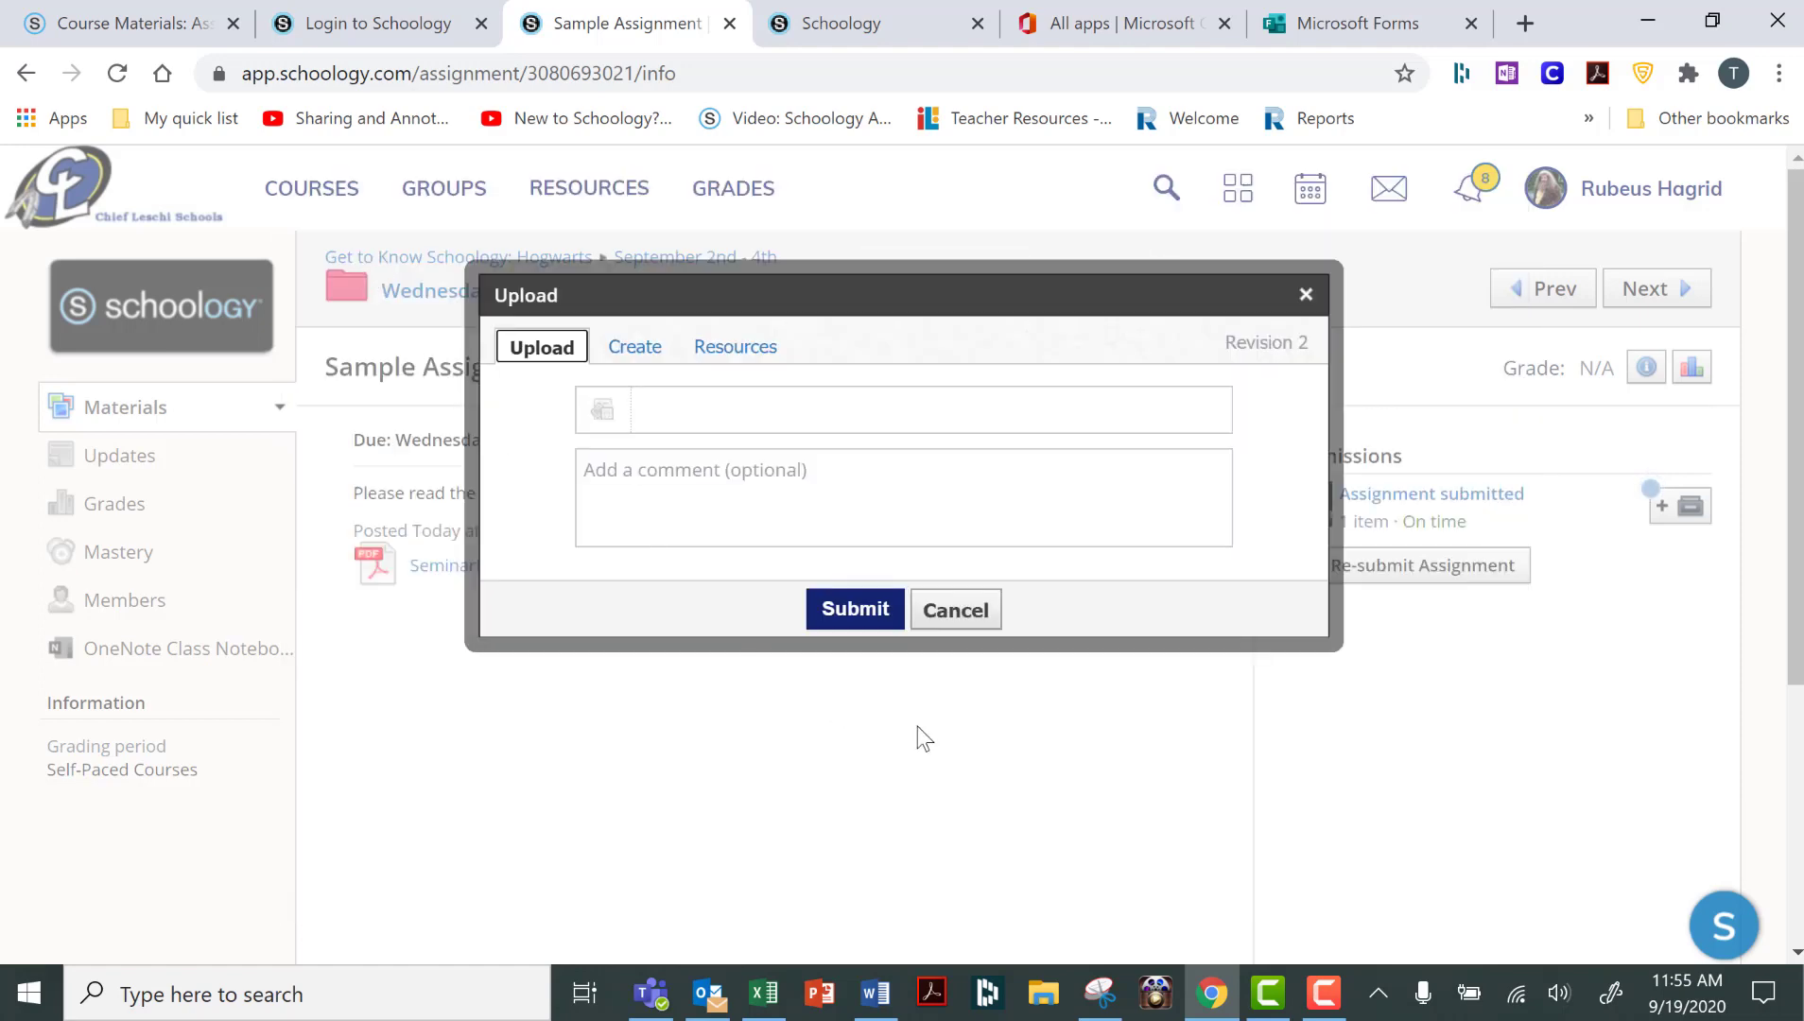
pyautogui.click(956, 613)
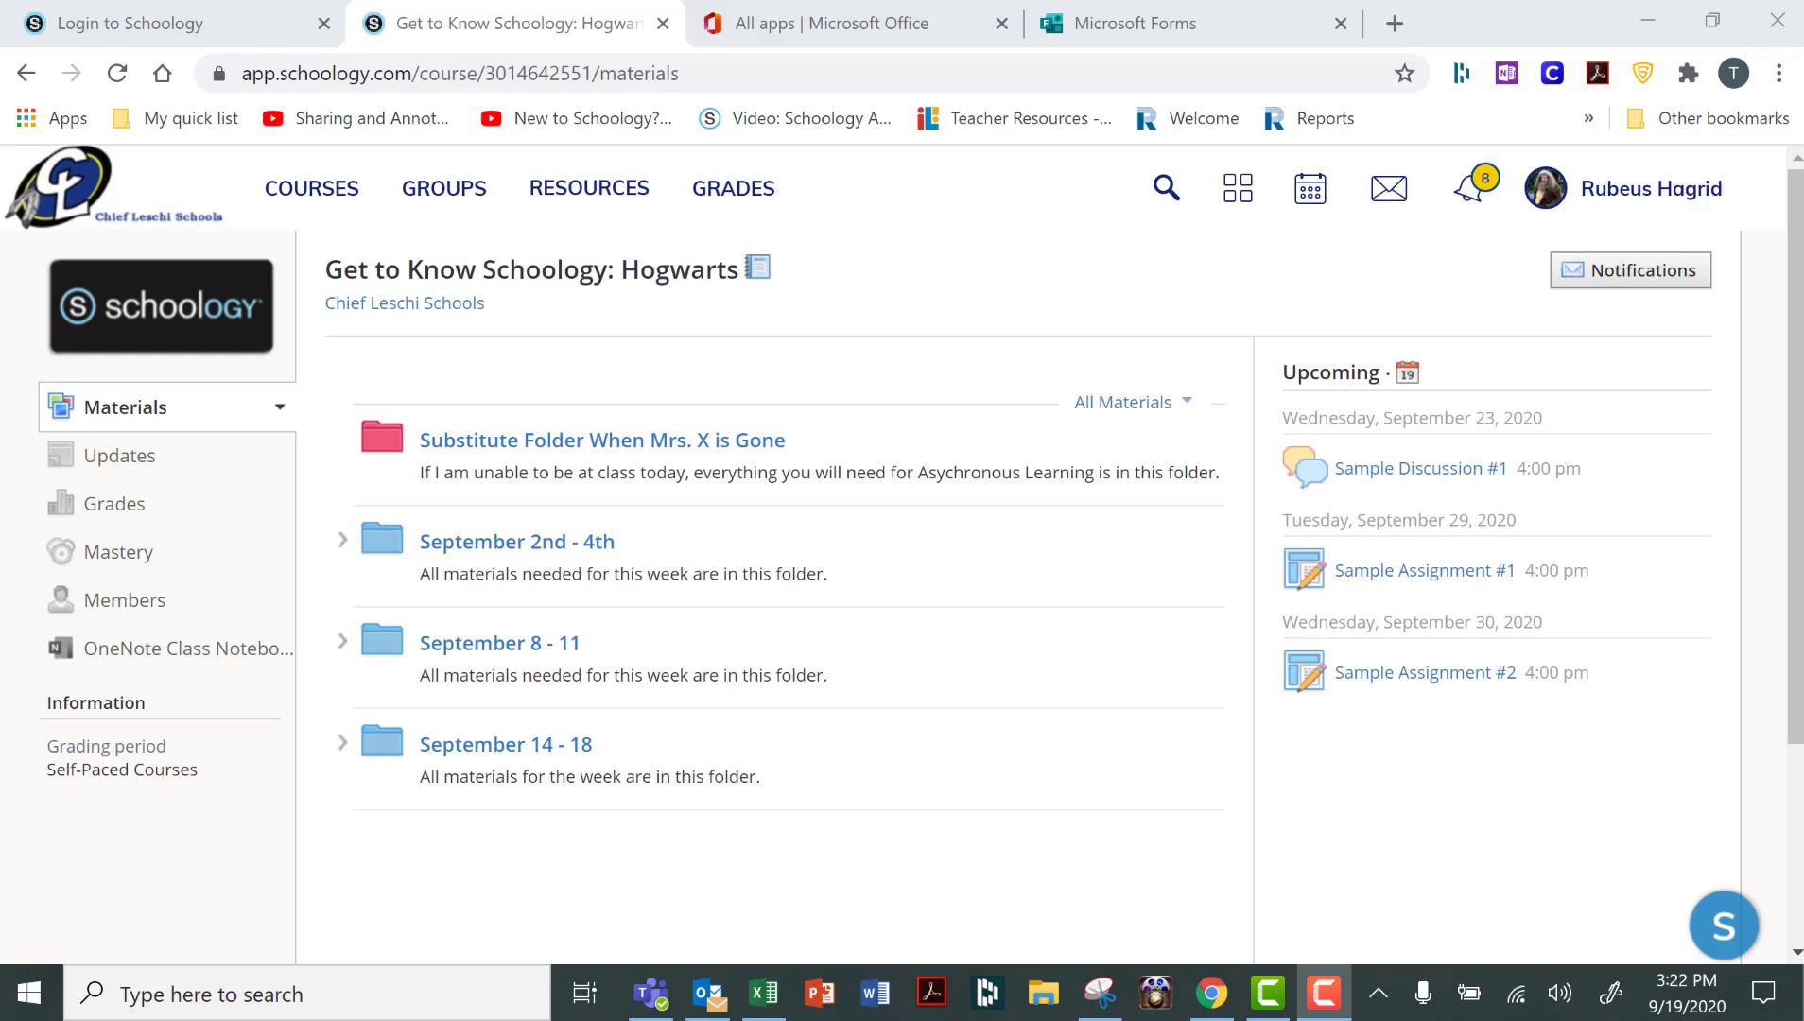
# Step: Open Sample Assignment #1 and save its attachment scientific_conslusions to the 1st Period folder on the Desktop
pyautogui.click(1419, 571)
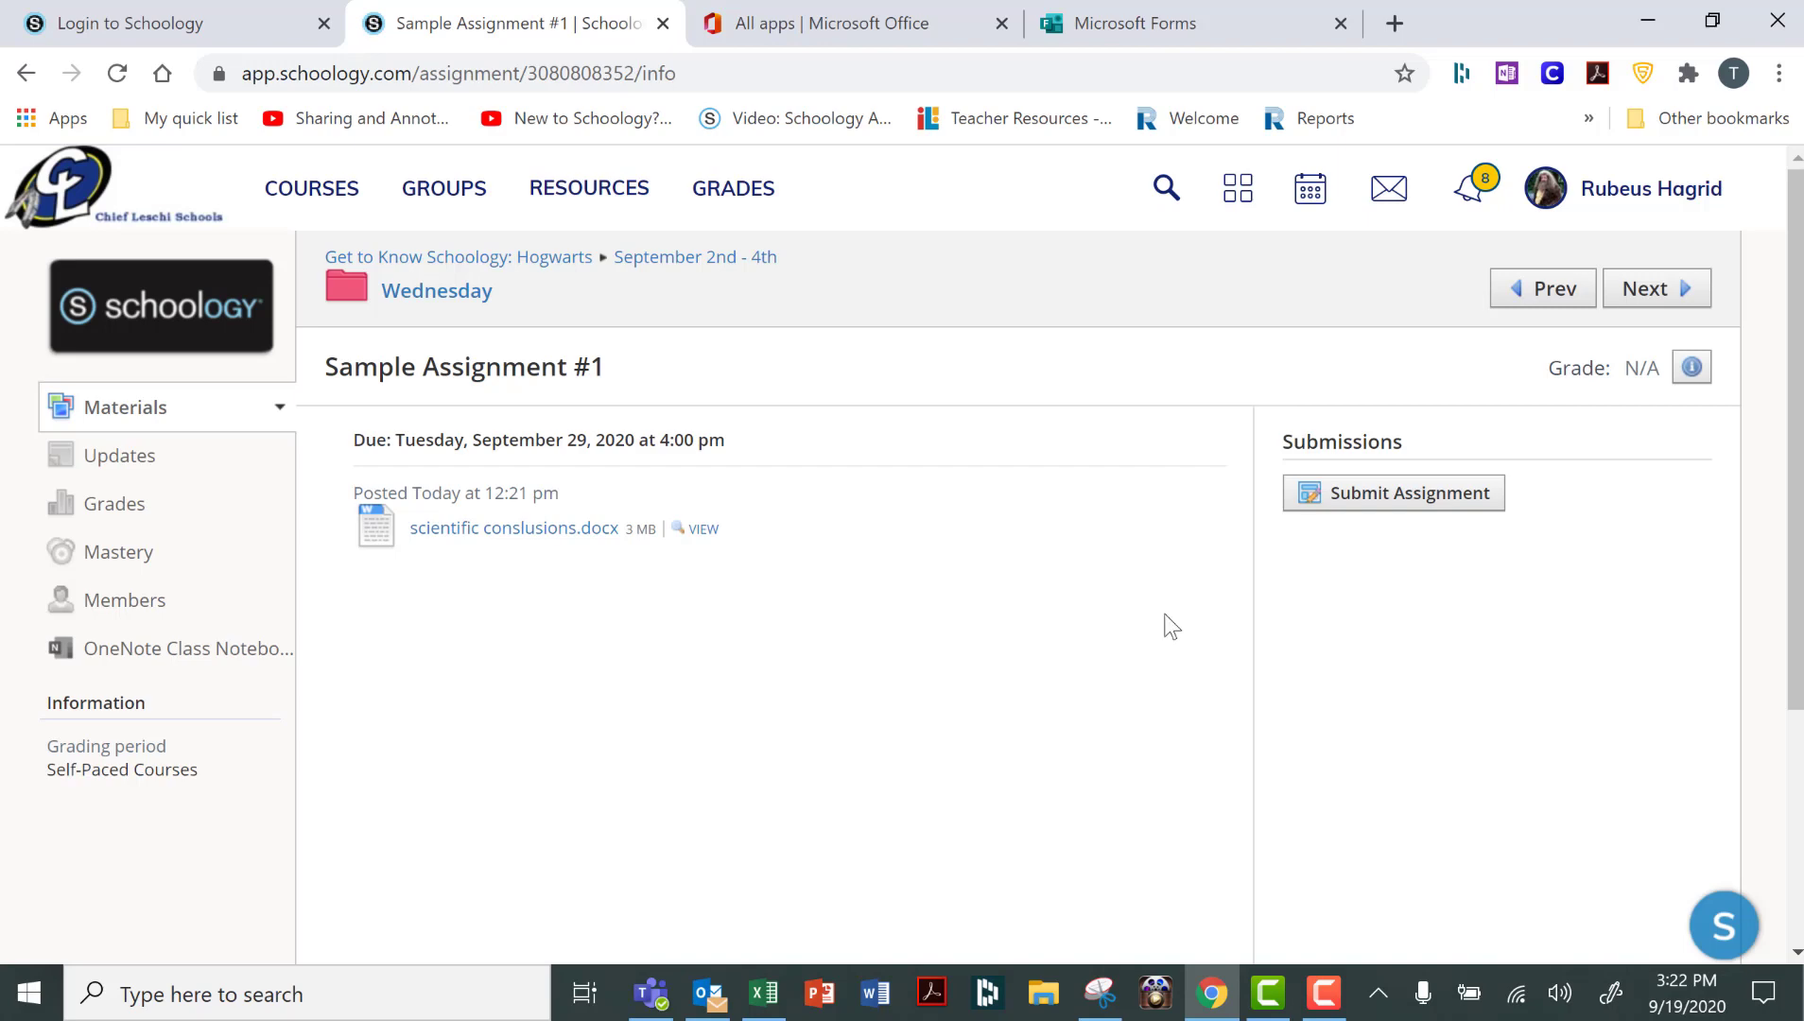
pyautogui.click(515, 527)
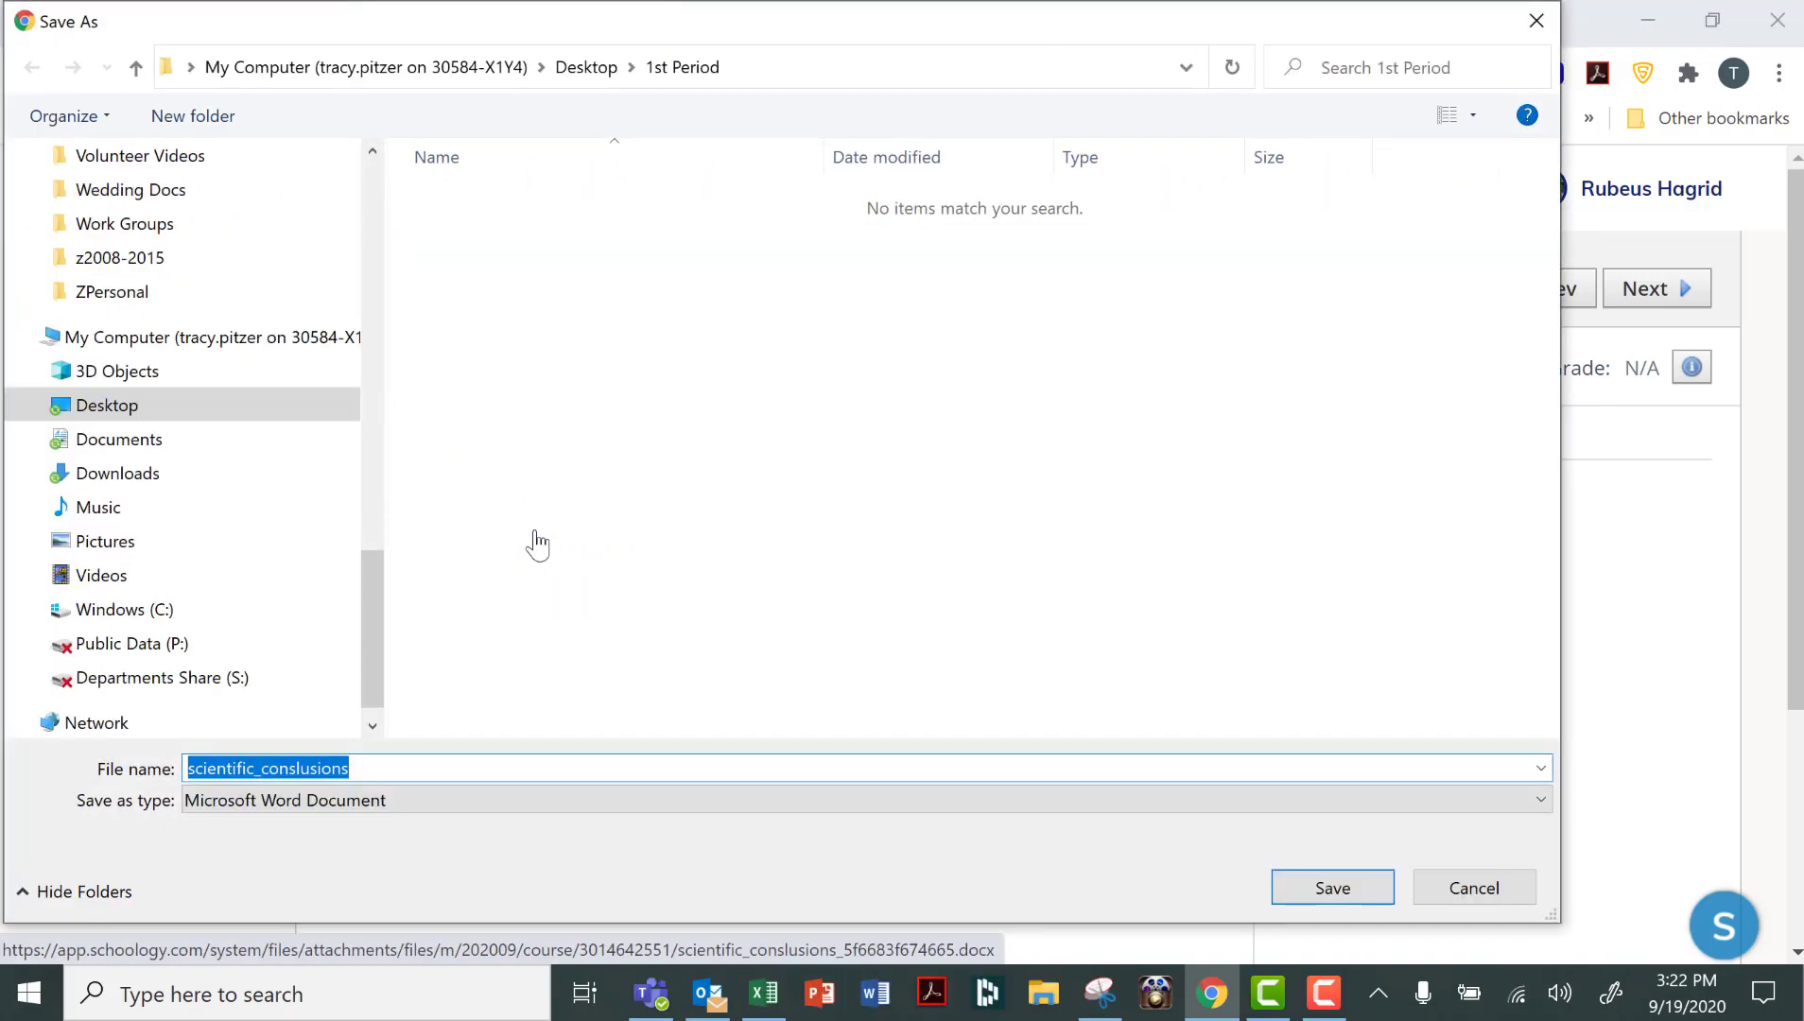
pyautogui.click(109, 416)
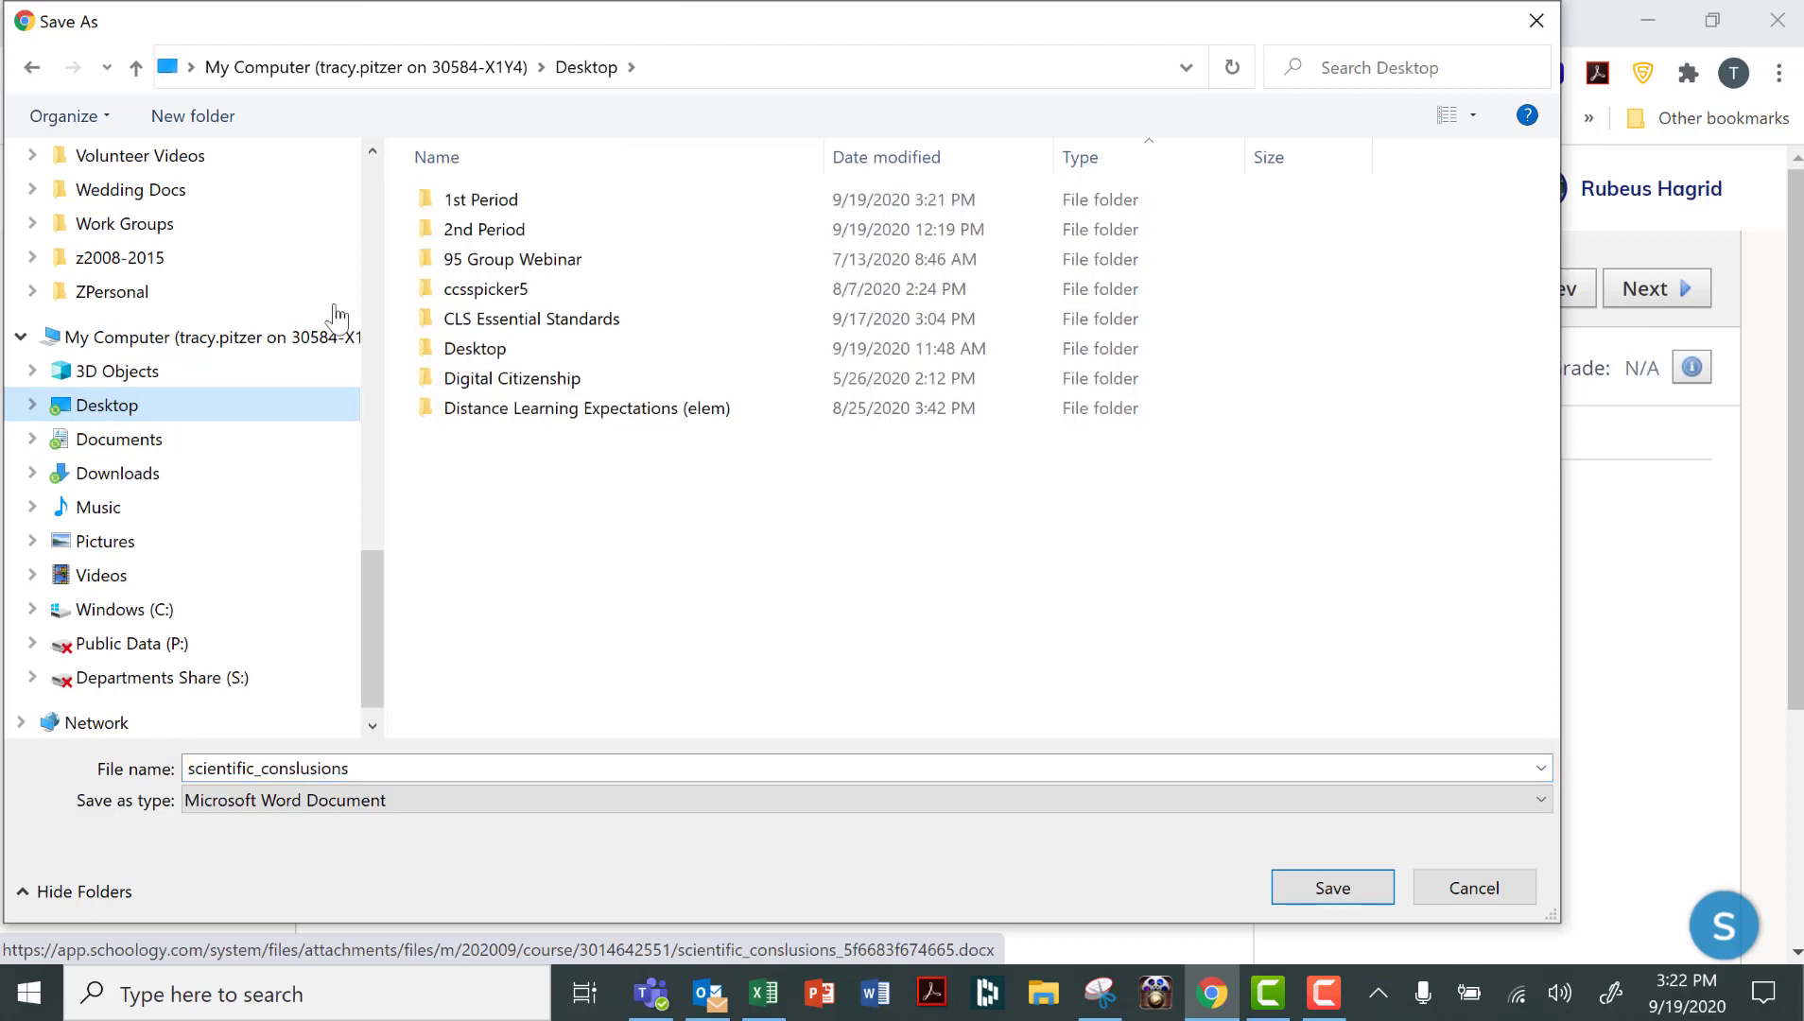
pyautogui.click(500, 209)
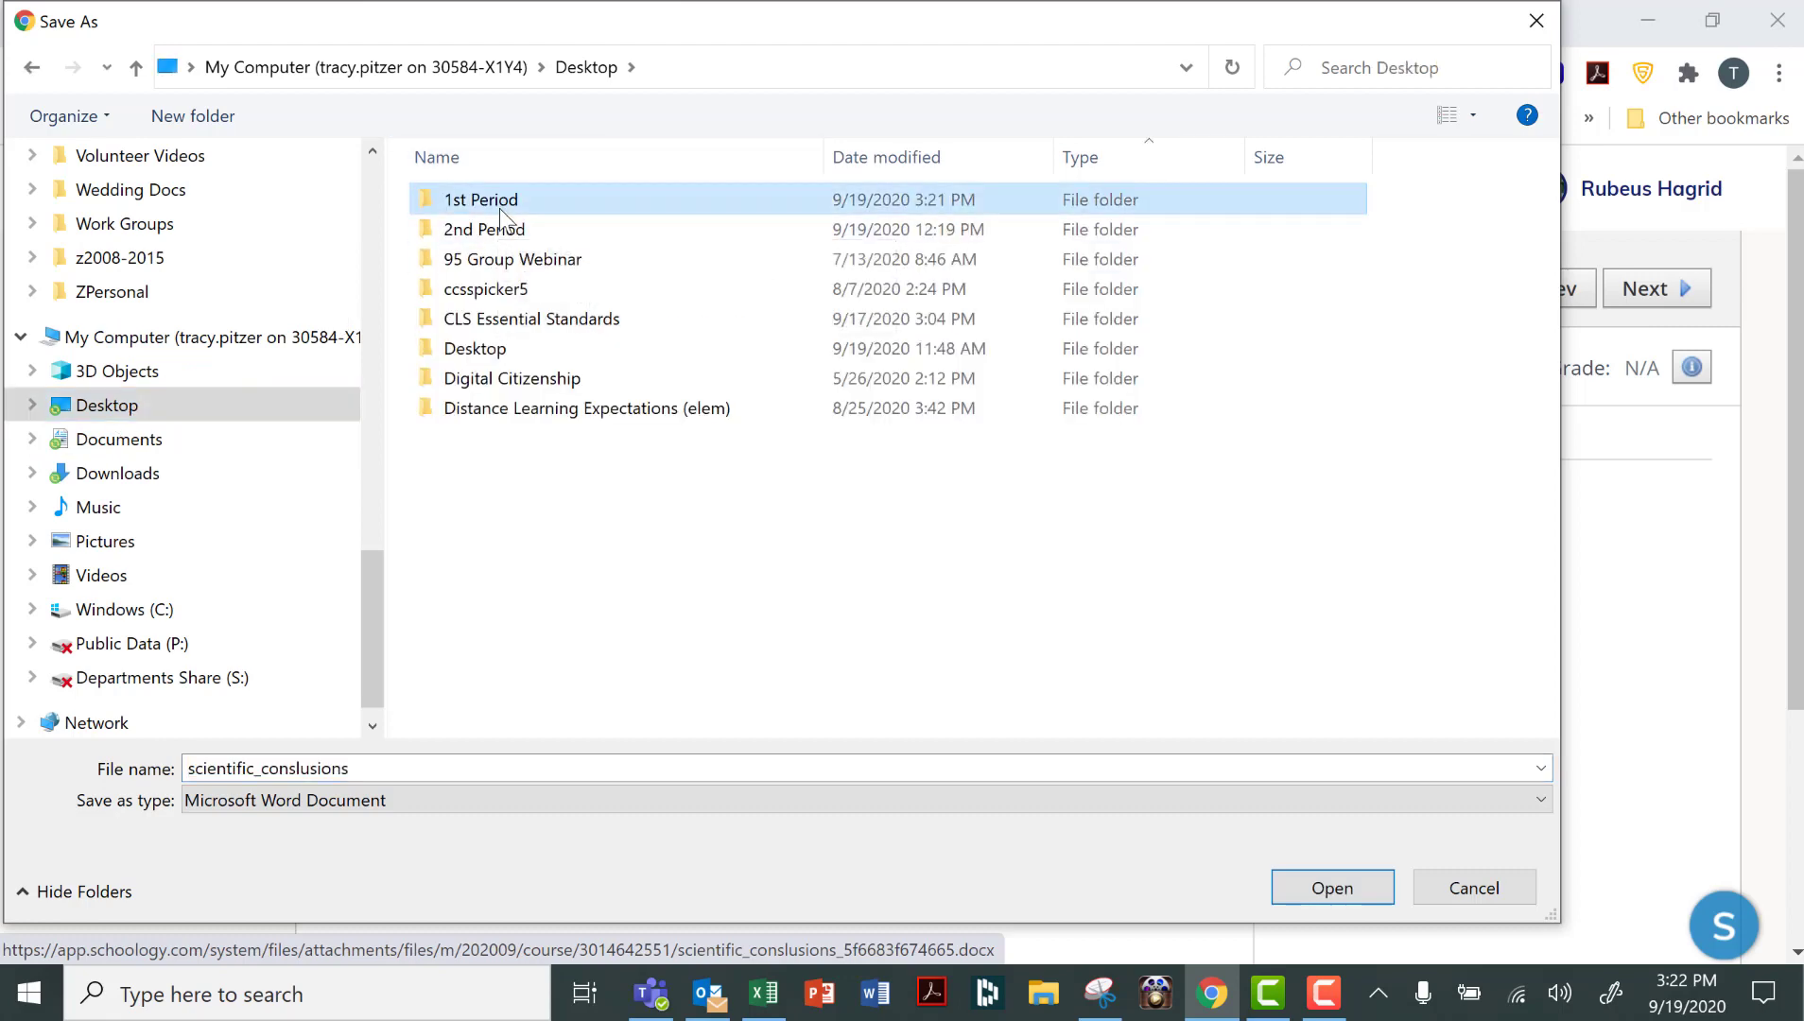
pyautogui.click(1324, 887)
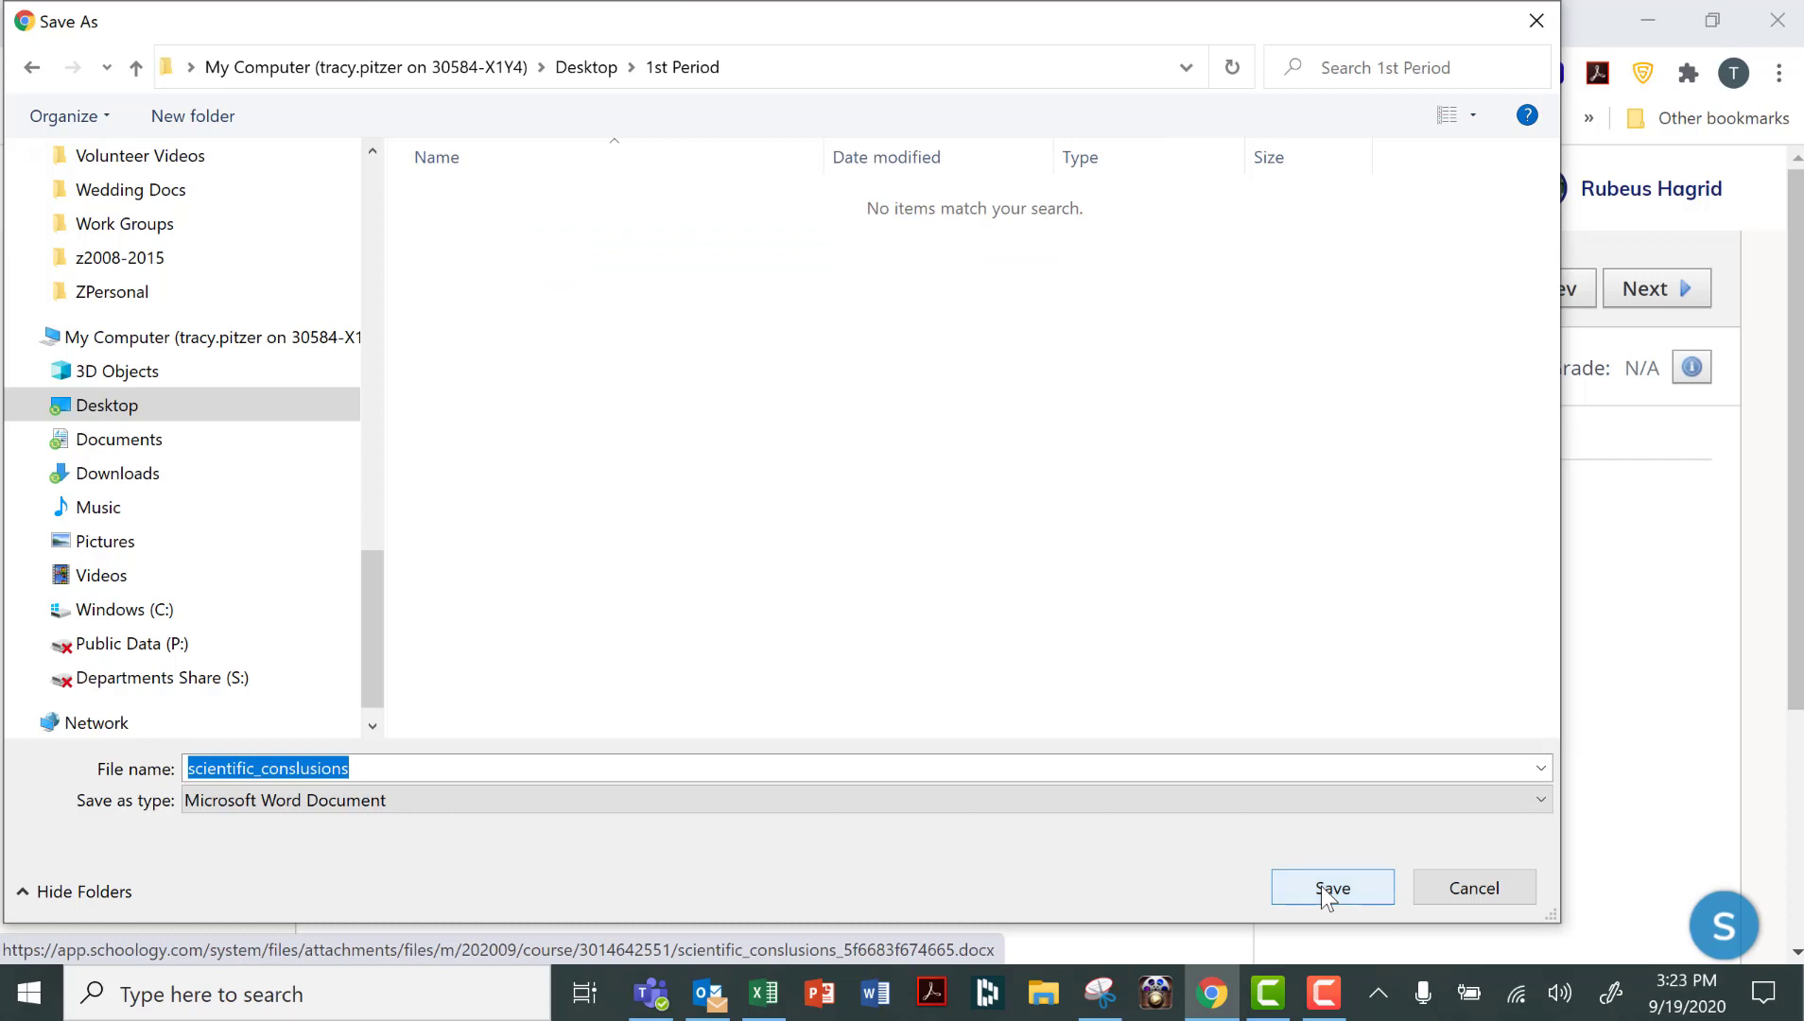
pyautogui.click(1321, 887)
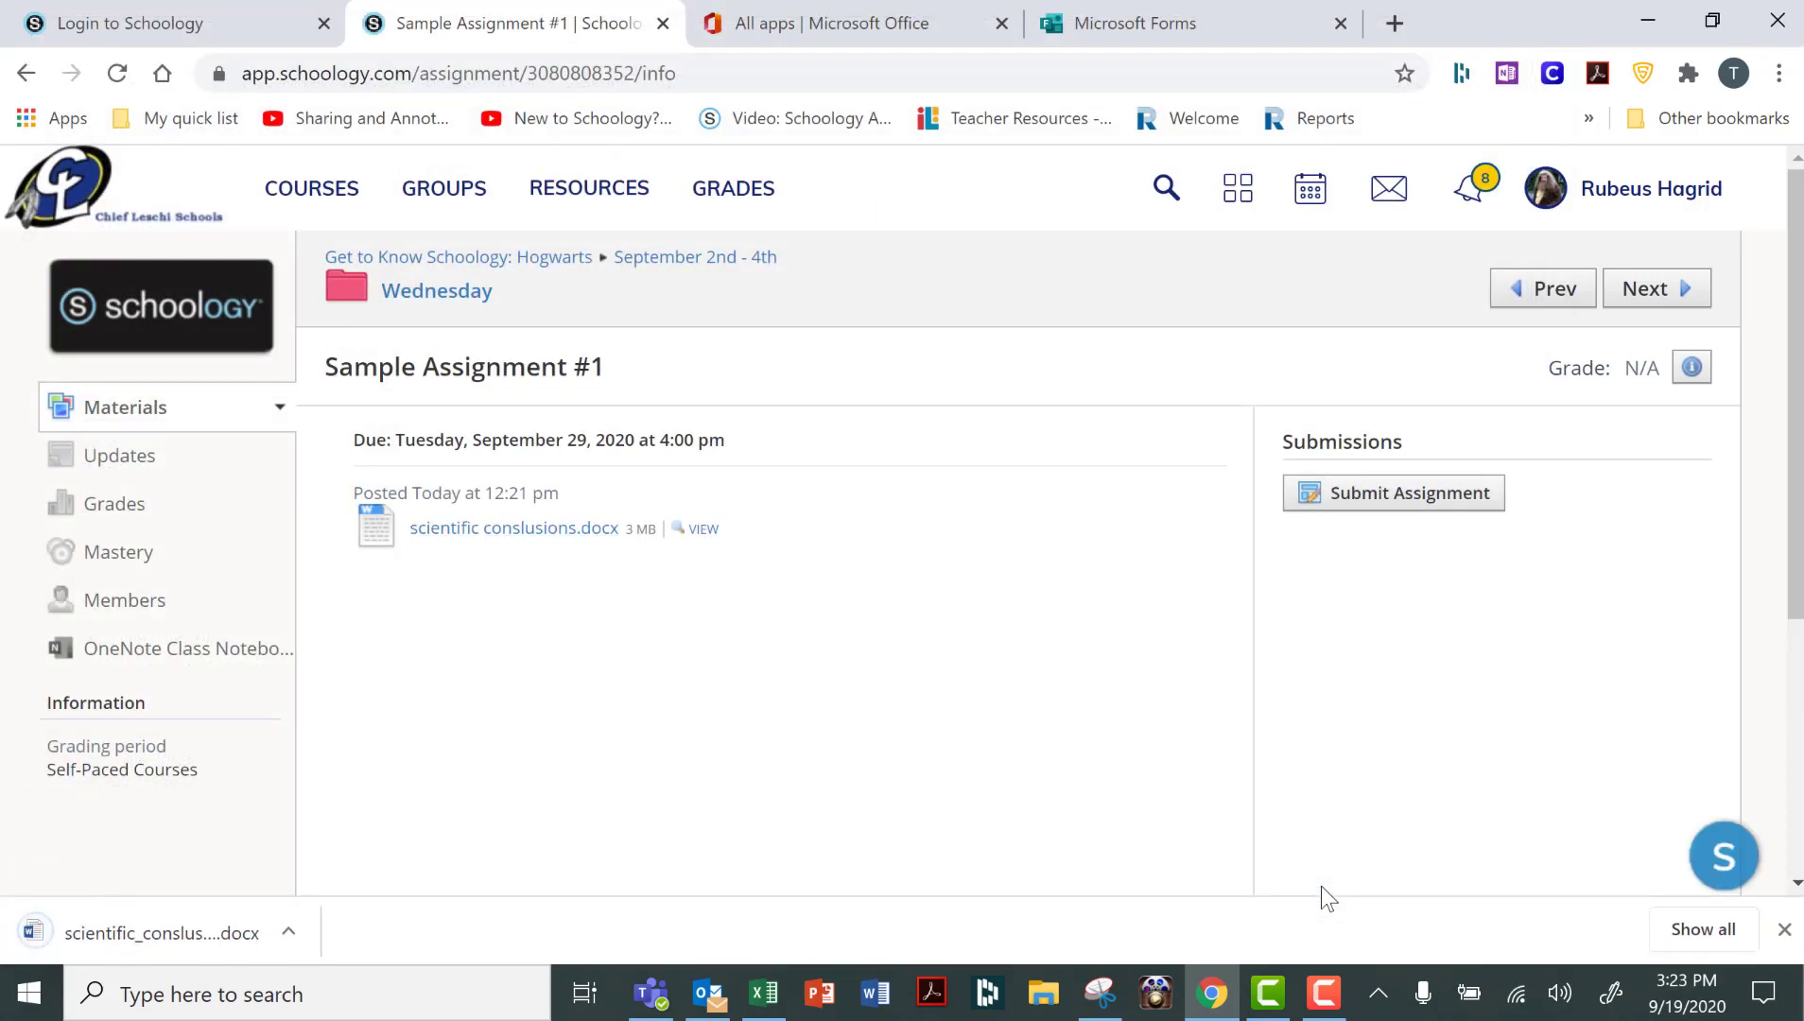
# Step: Open the downloaded document in Word, enter "I will write my claim here." as the Claim bullet, and save and close the file
pyautogui.click(210, 923)
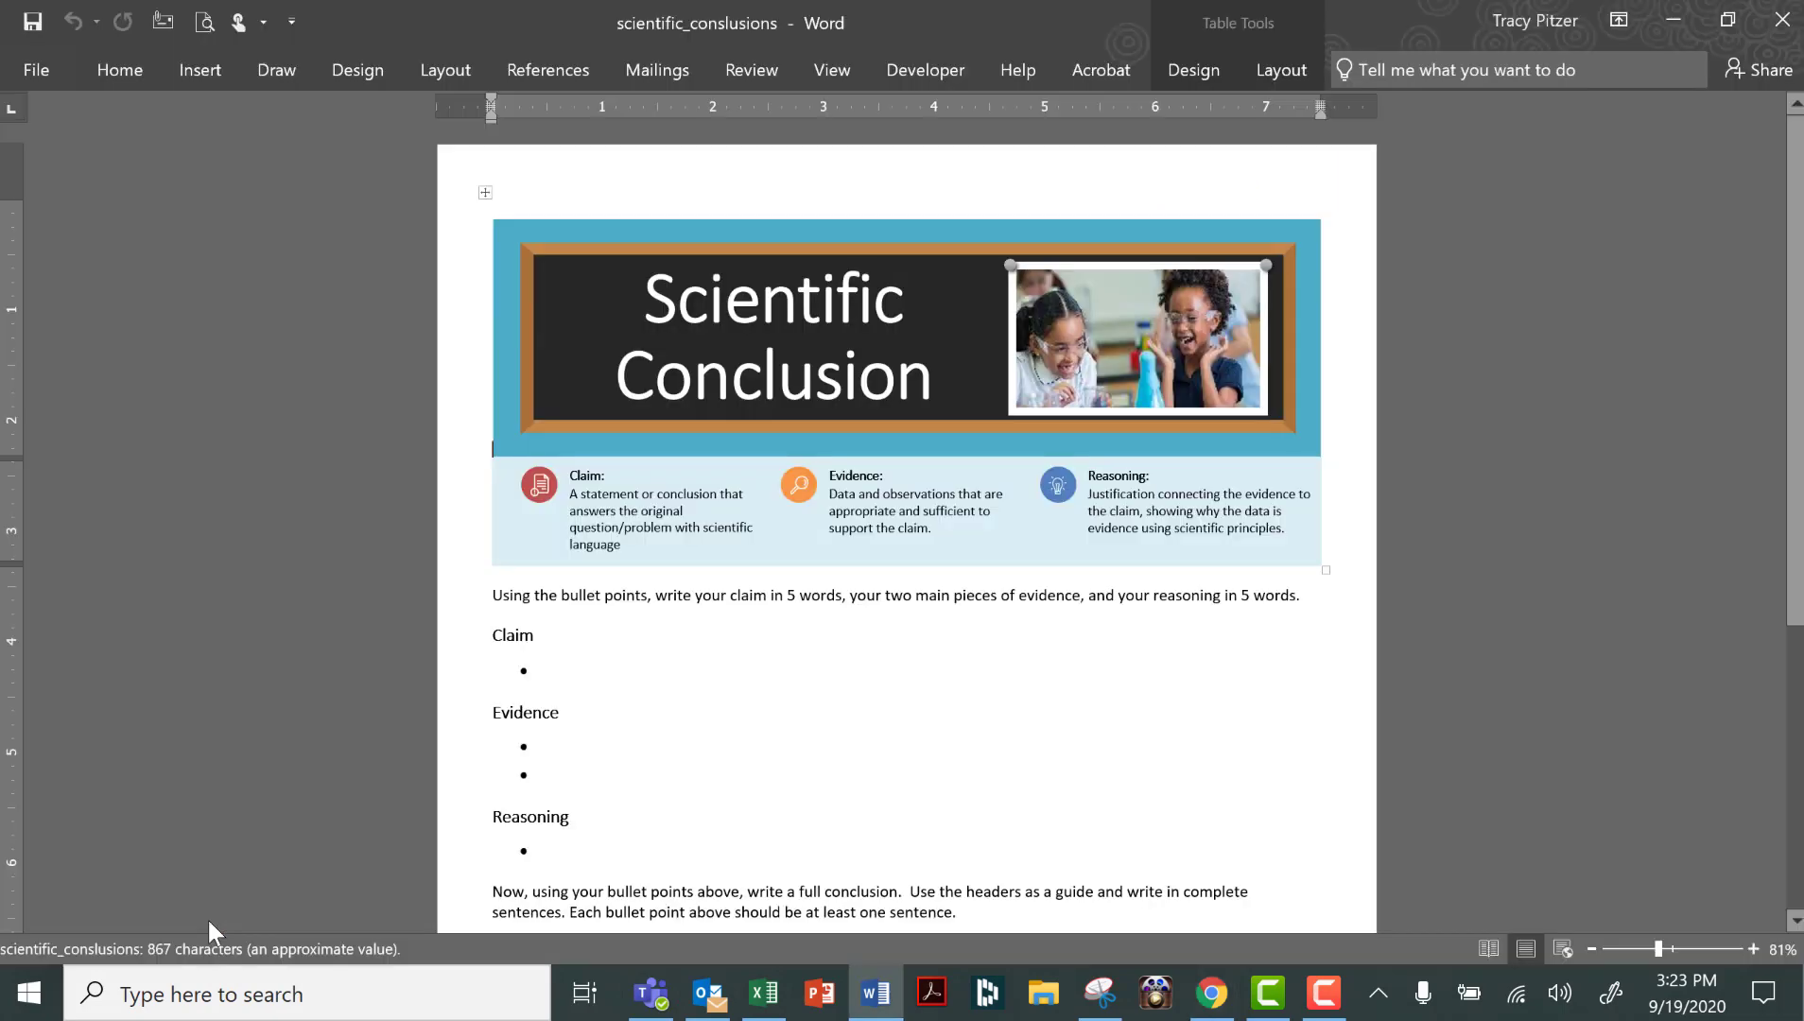
pyautogui.click(596, 665)
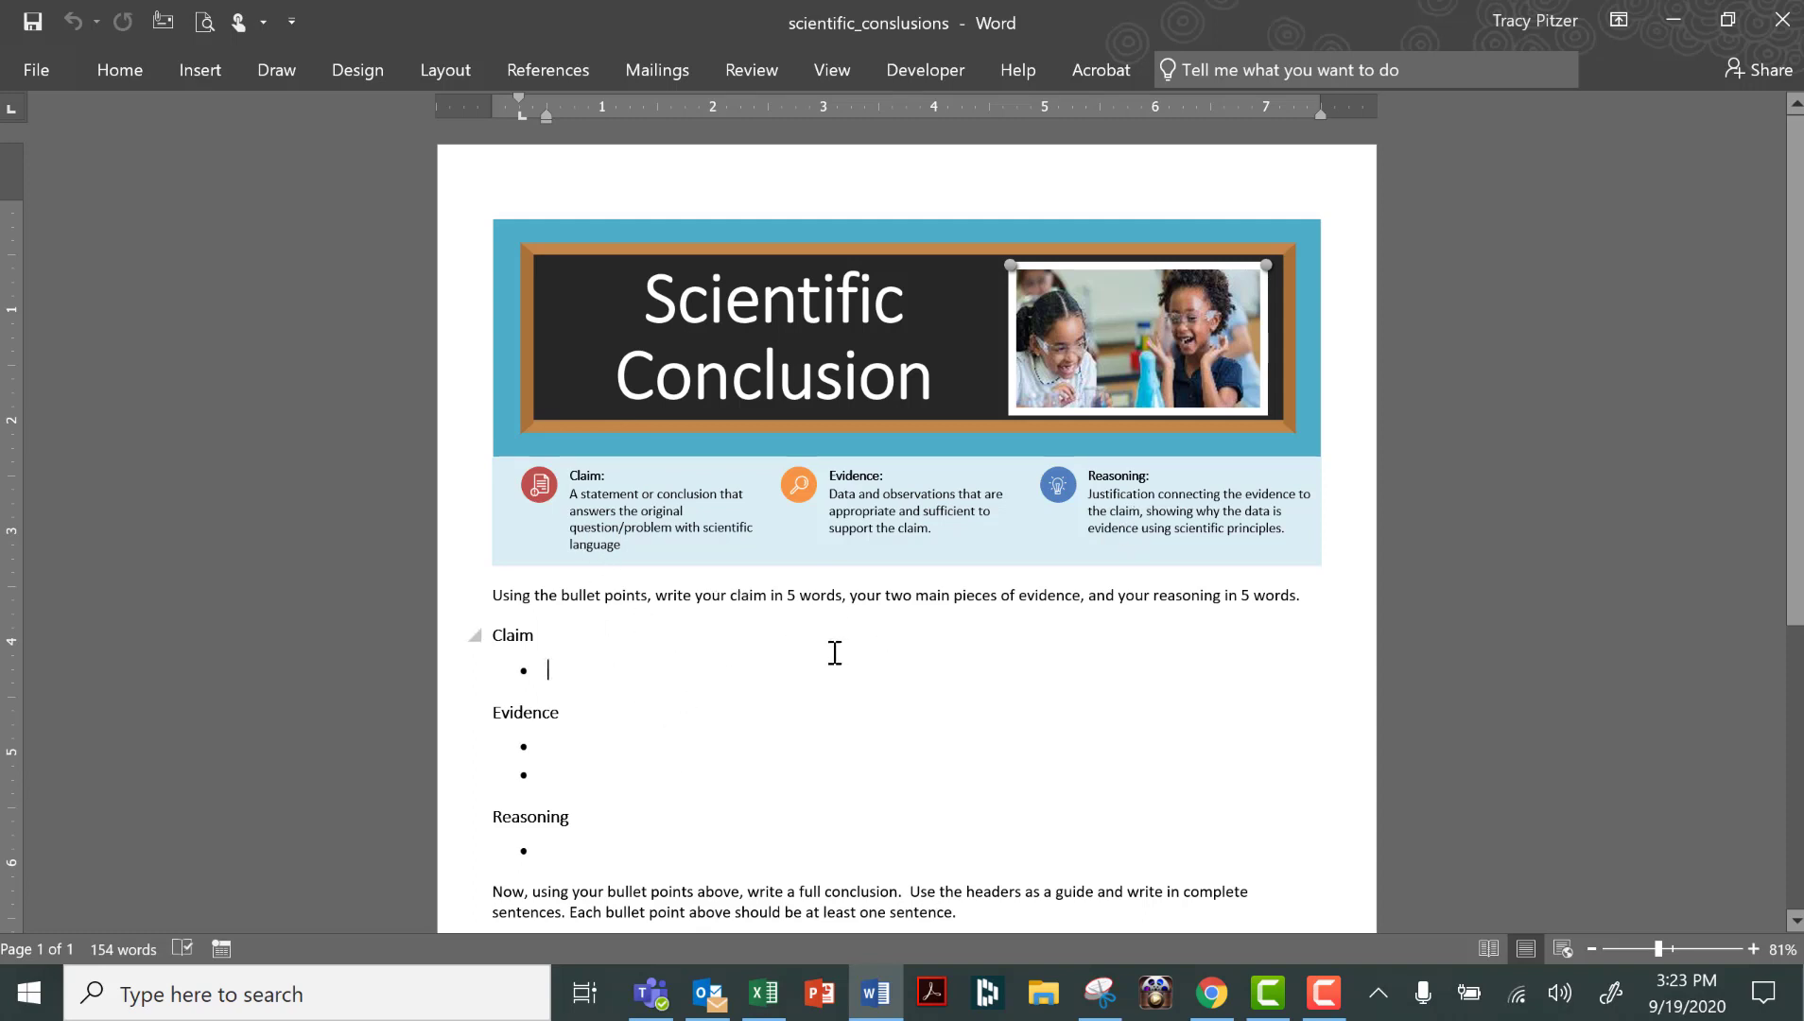
pyautogui.click(696, 673)
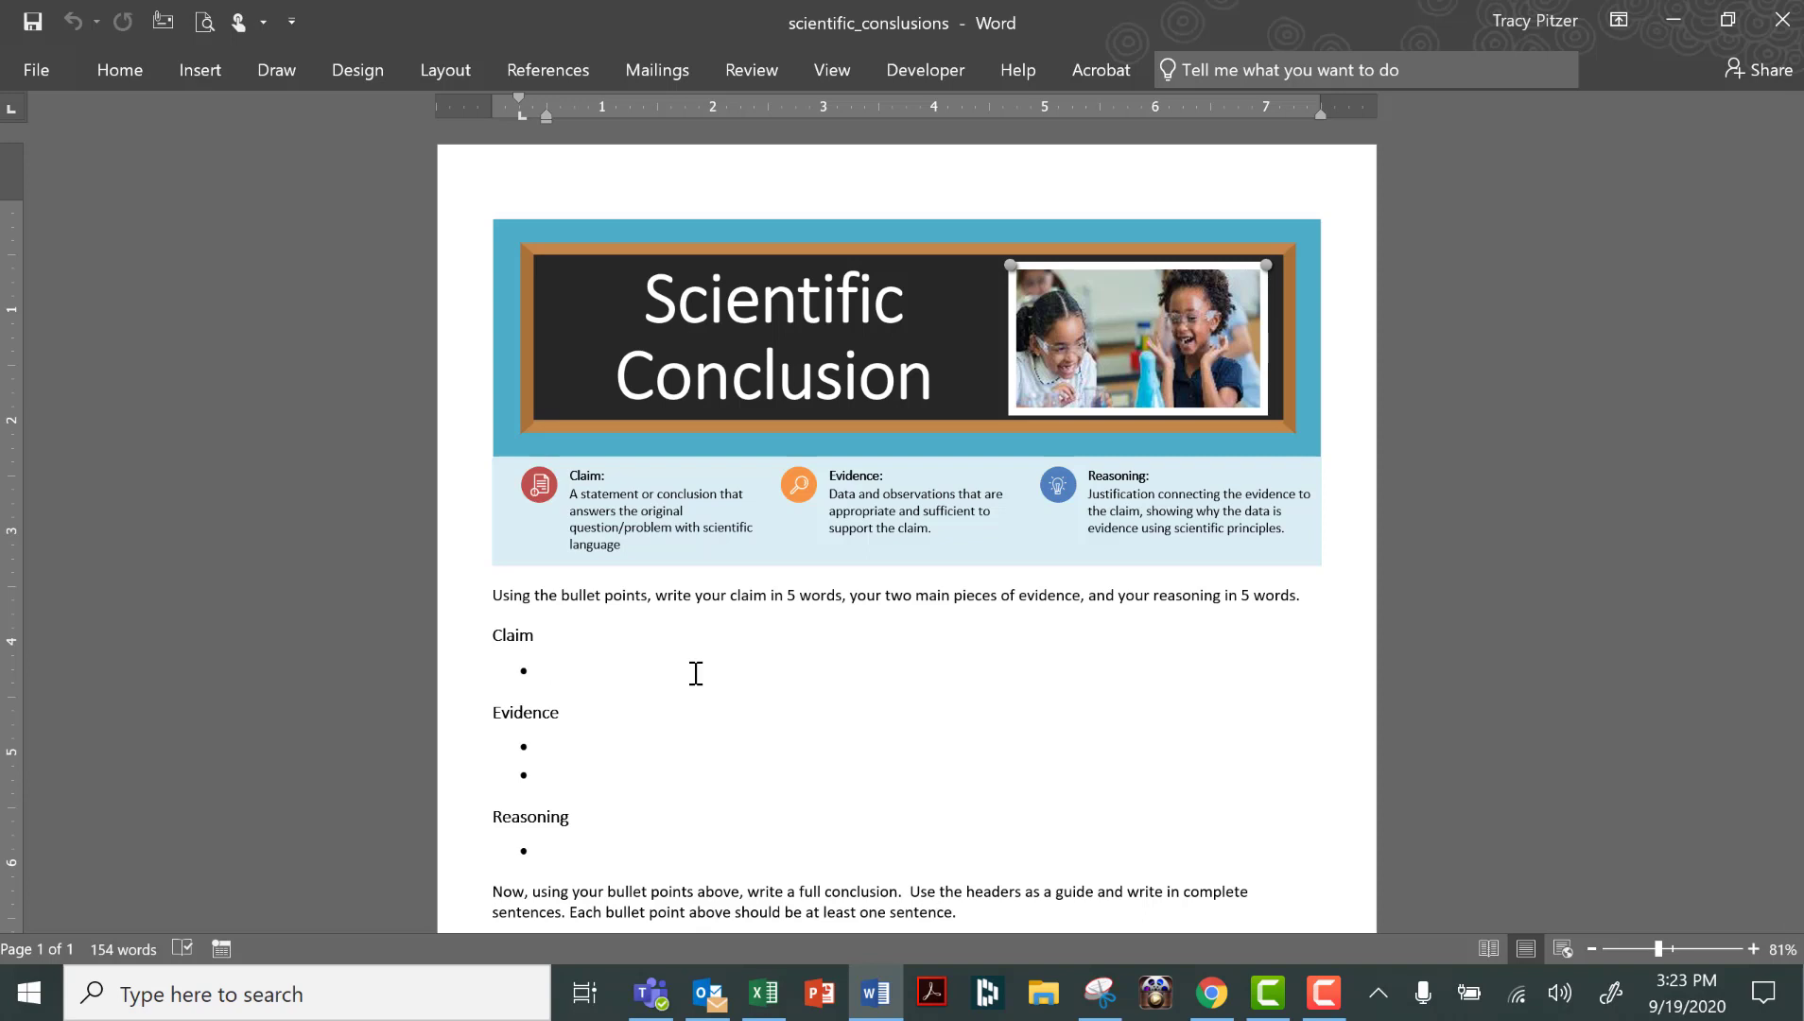
pyautogui.write('I will write m ')
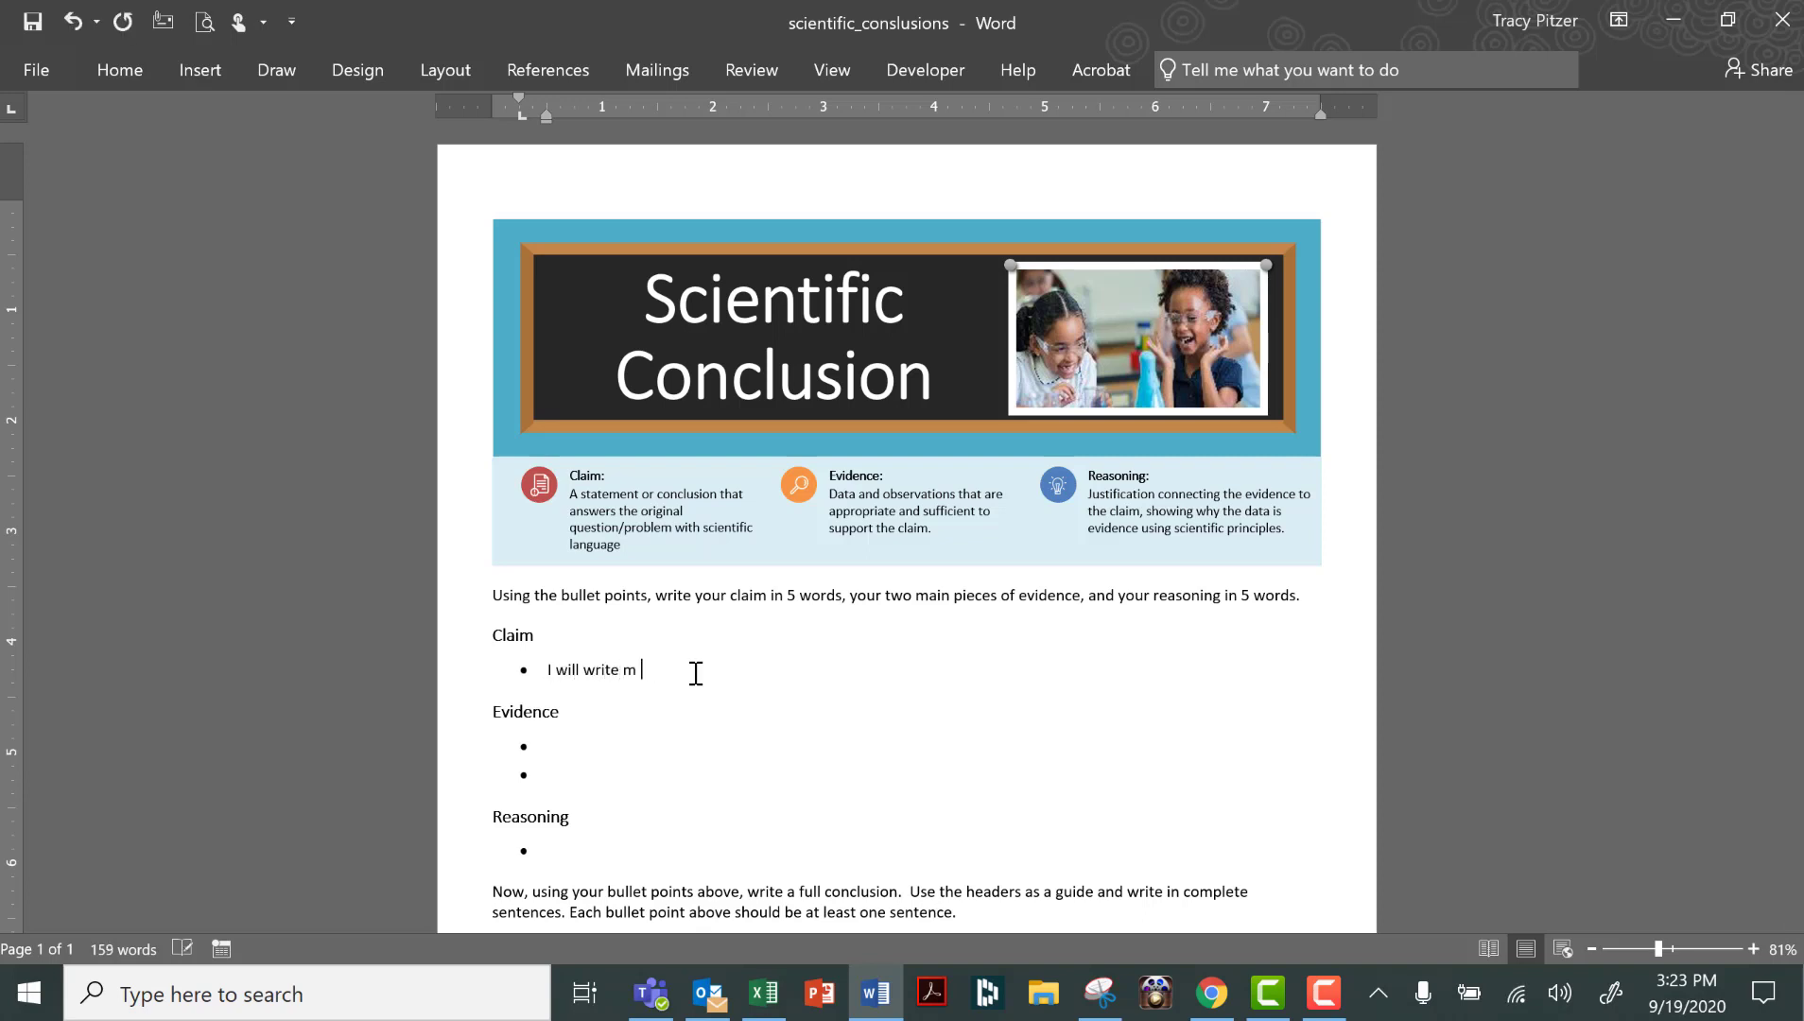
pyautogui.write('yc claim f')
pyautogui.write('.')
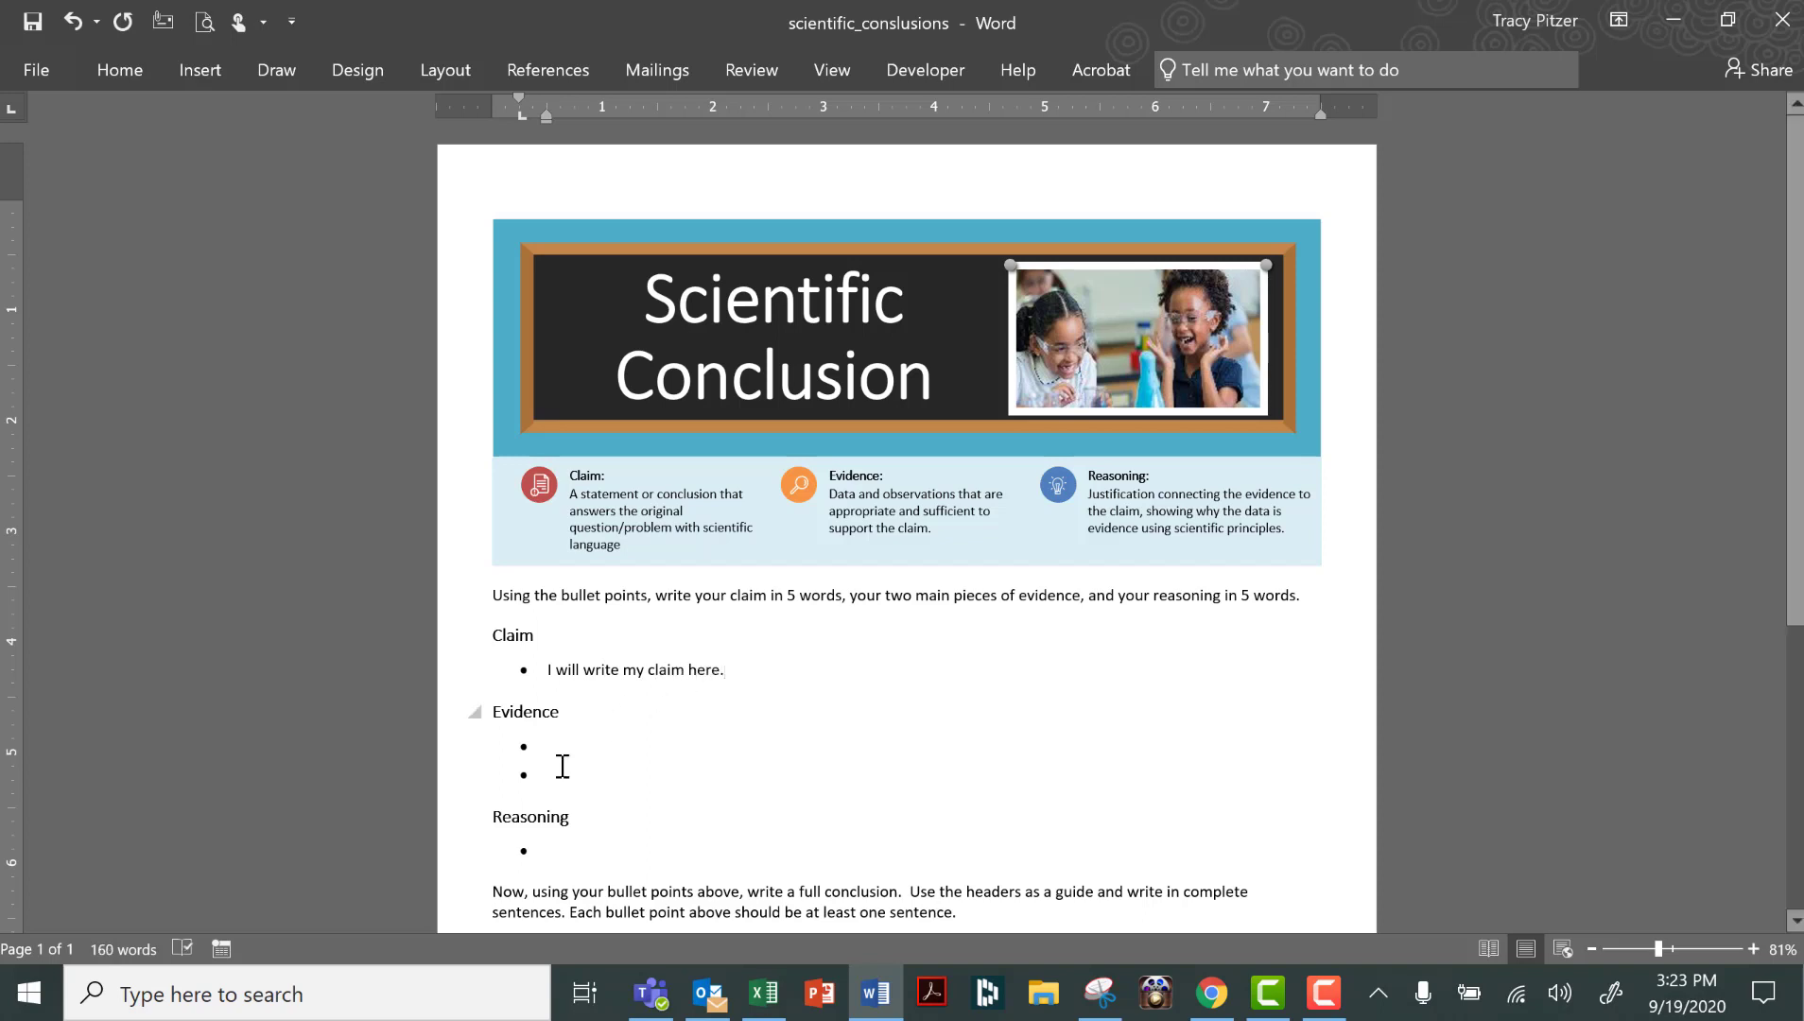
pyautogui.click(32, 21)
pyautogui.click(1785, 31)
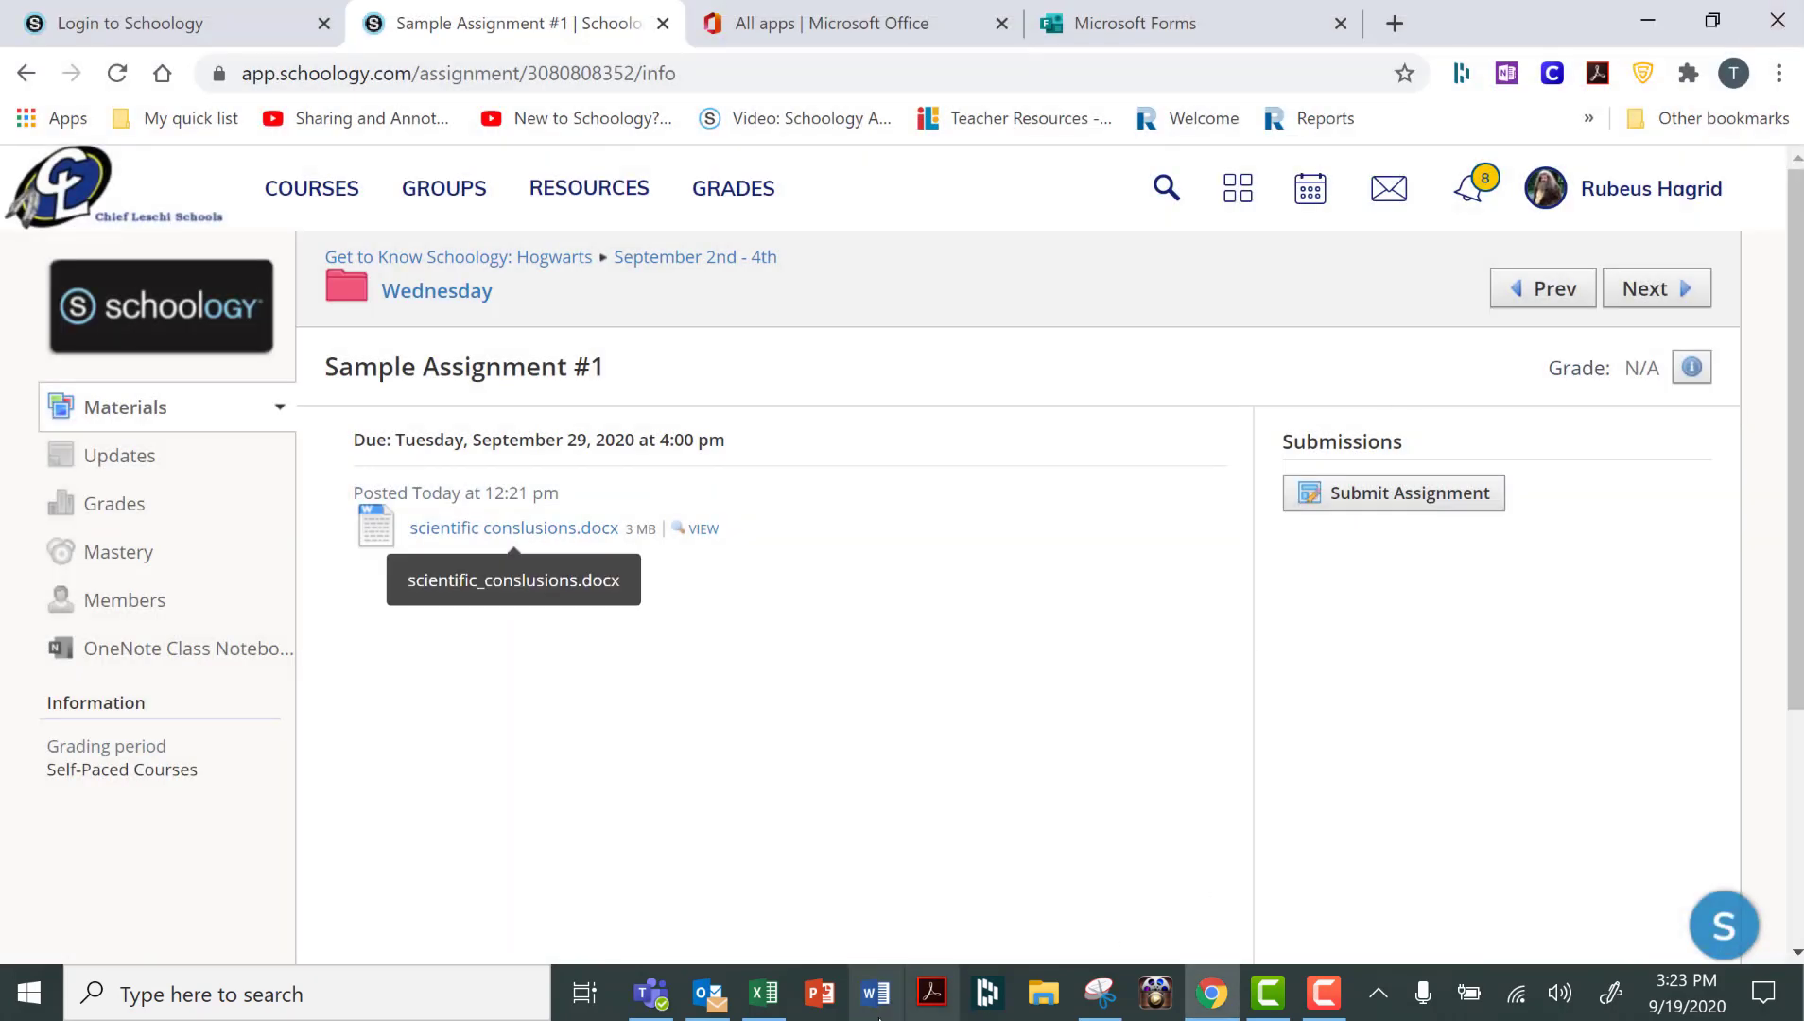
# Step: Submit scientific_conslusions.docx from the Desktop's 1st Period folder as the upload for Sample Assignment #1
pyautogui.click(1396, 492)
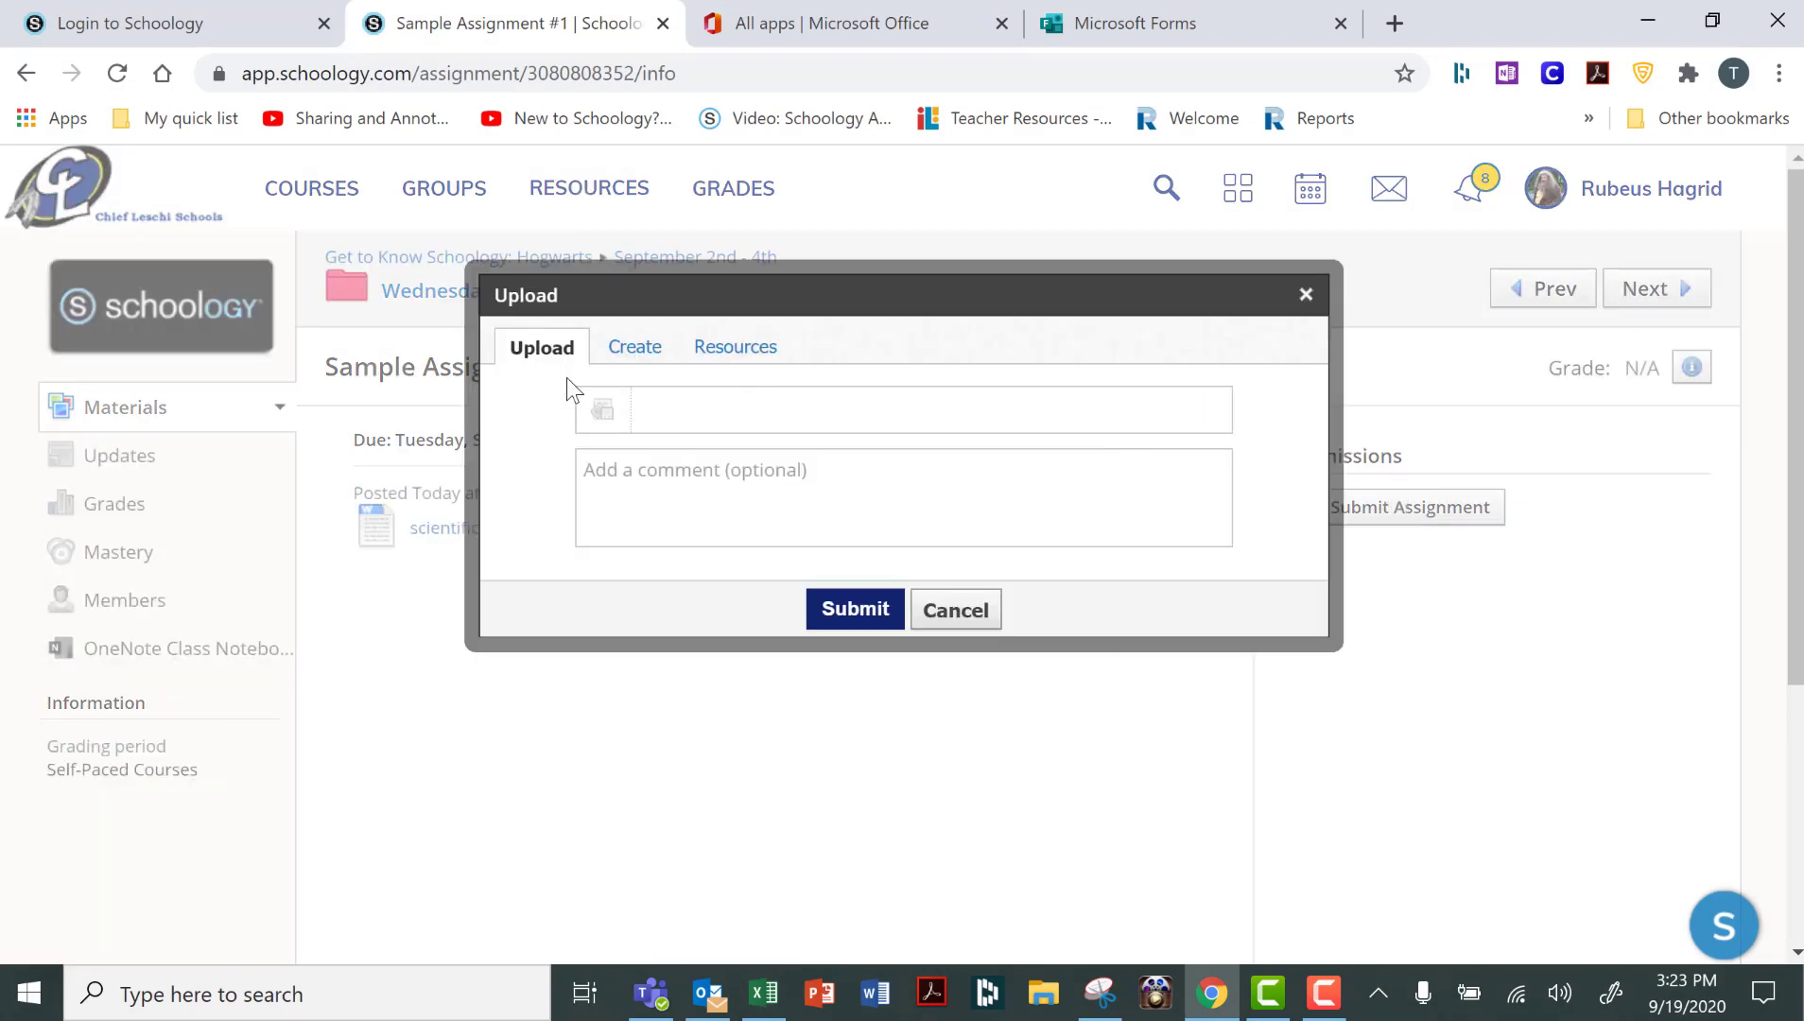
pyautogui.click(604, 413)
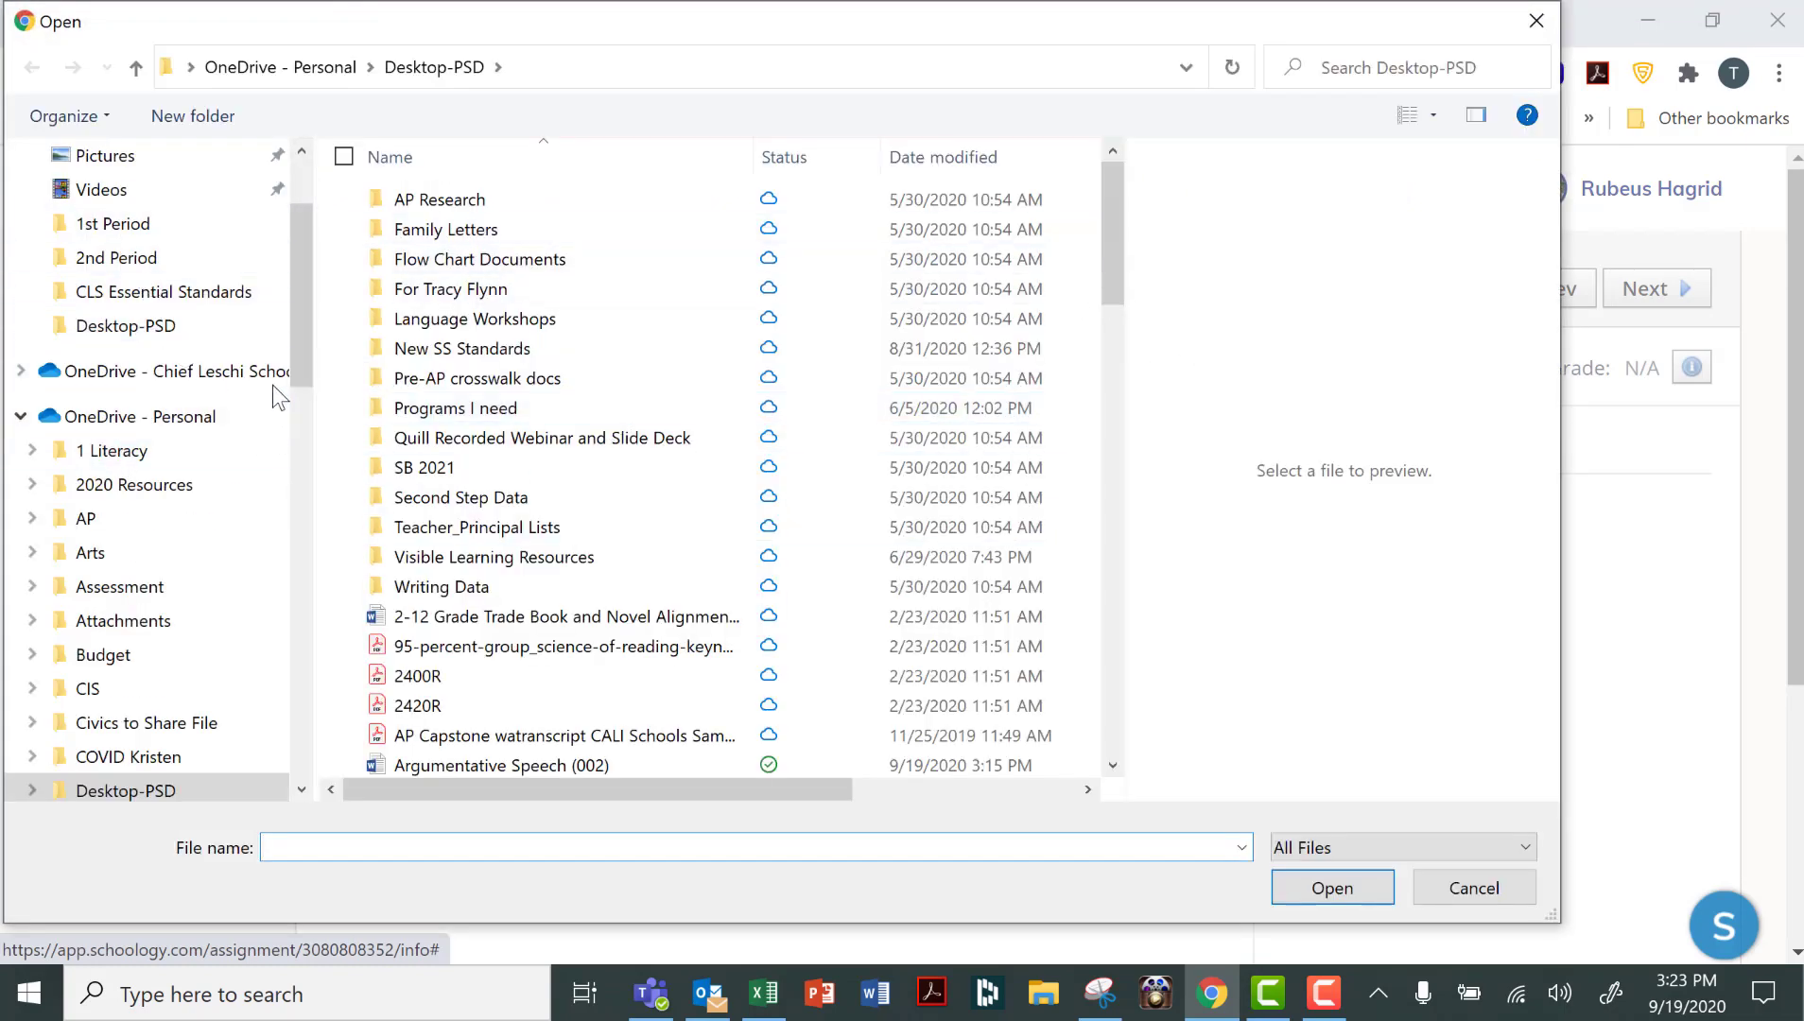
pyautogui.moveTo(296, 356); pyautogui.dragTo(287, 228)
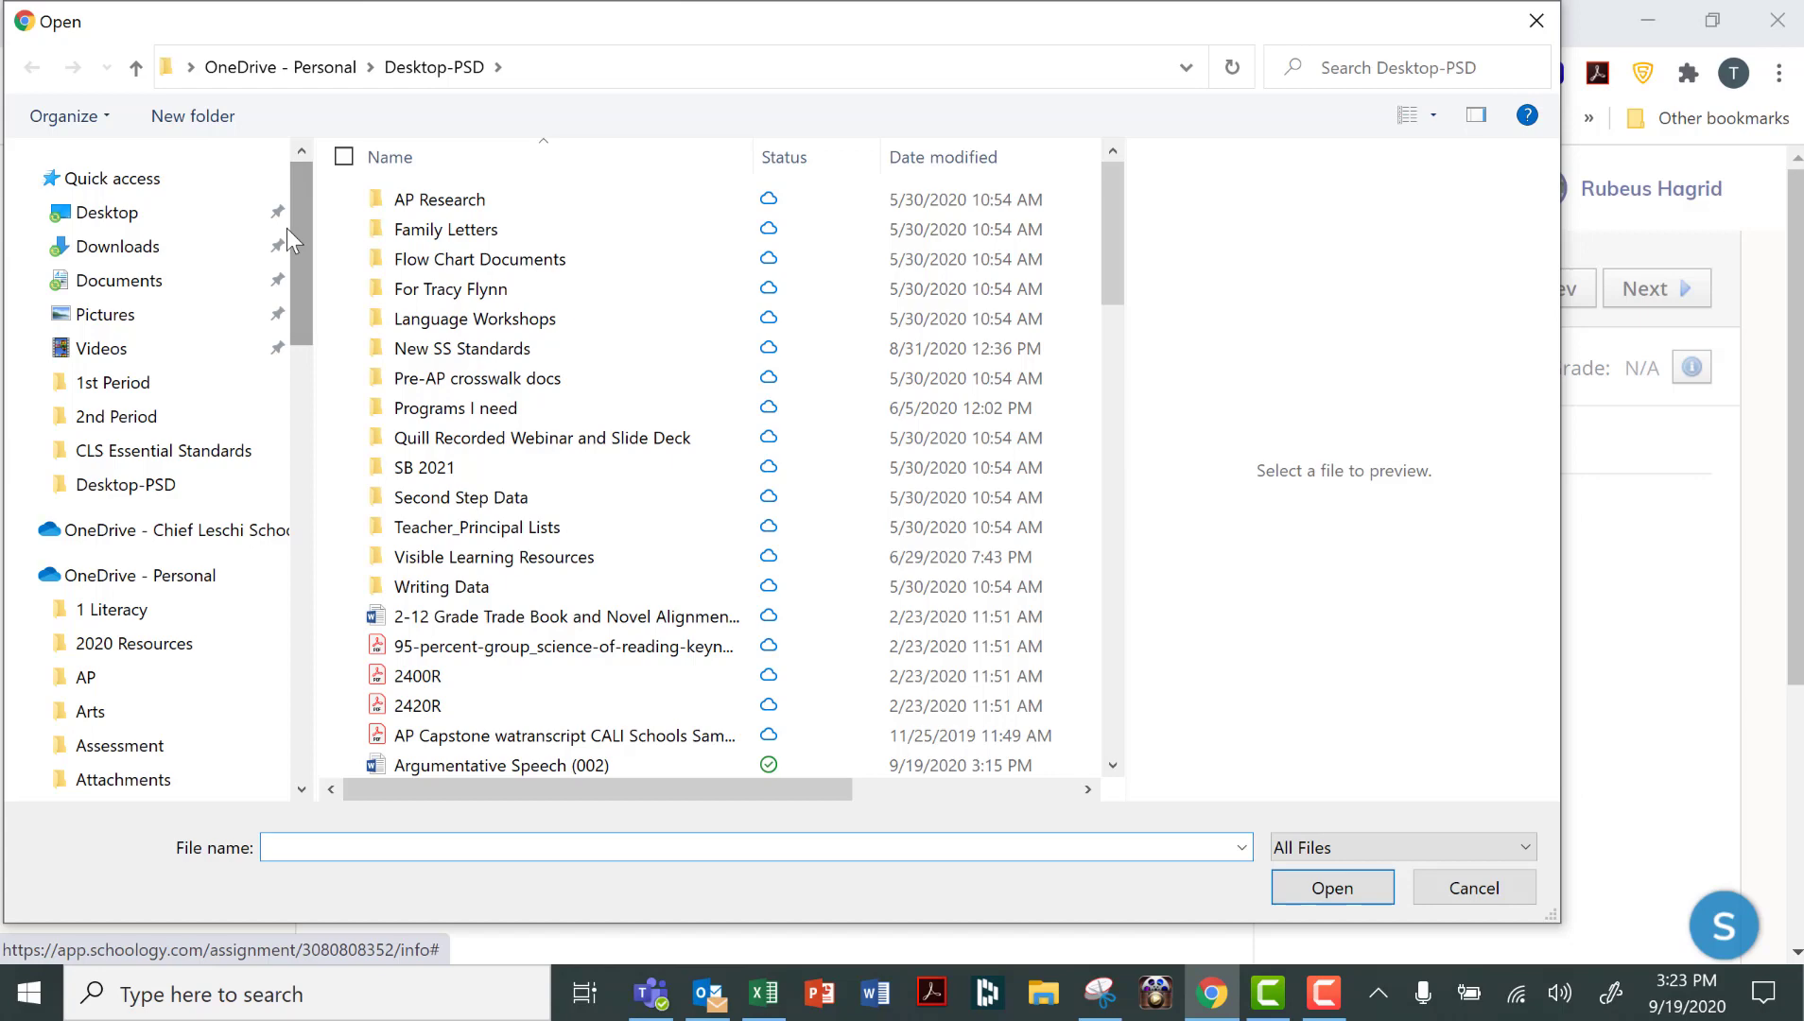
pyautogui.click(117, 215)
pyautogui.doubleClick(466, 197)
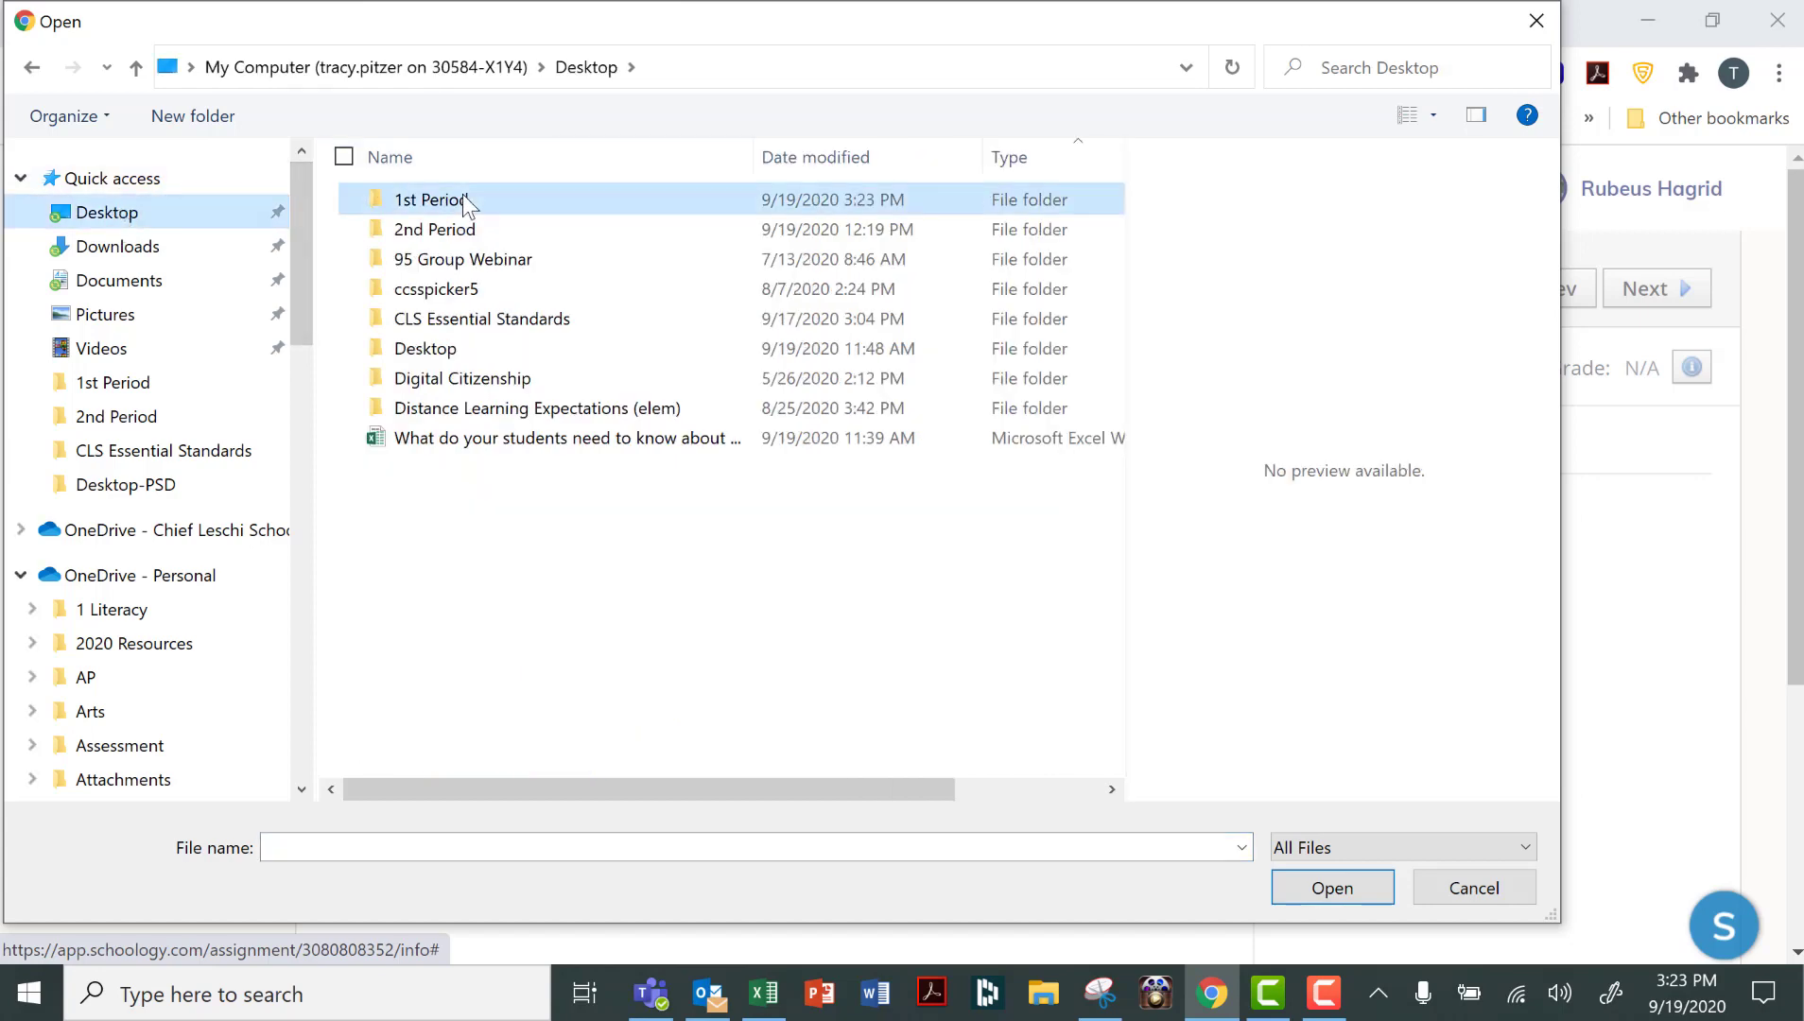
pyautogui.click(464, 199)
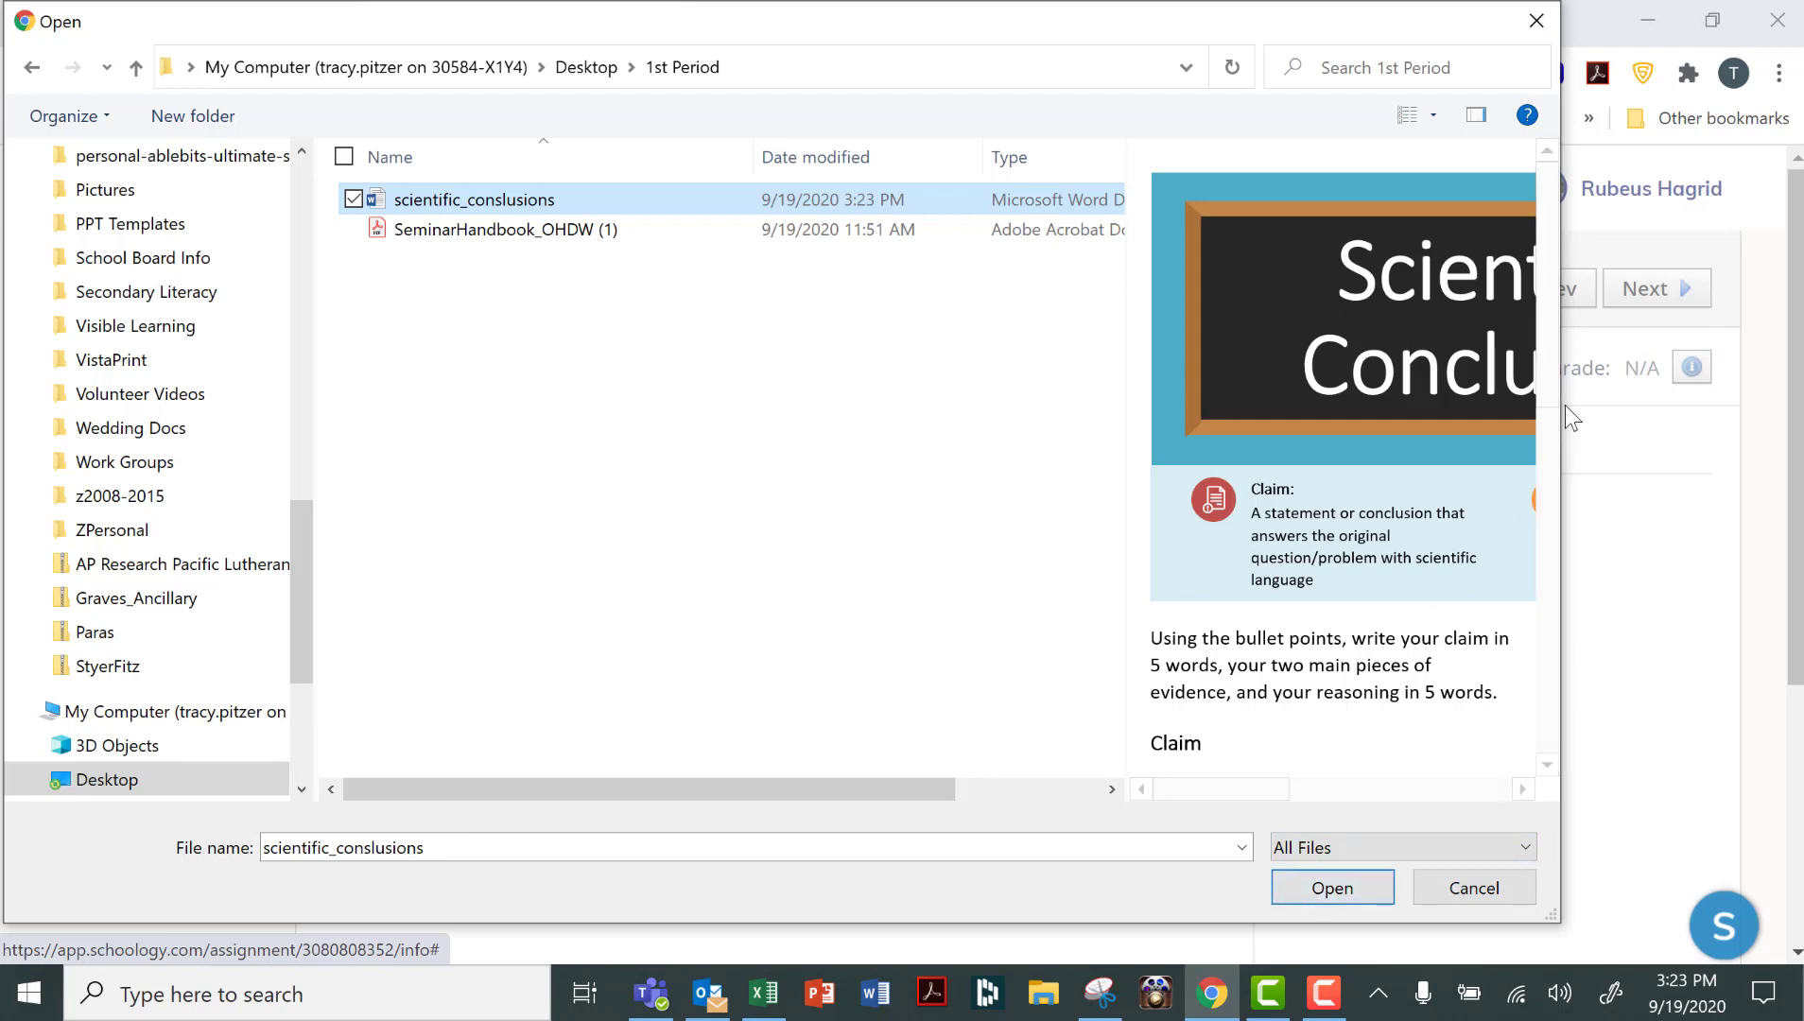
pyautogui.scroll(-2, 1554, 403)
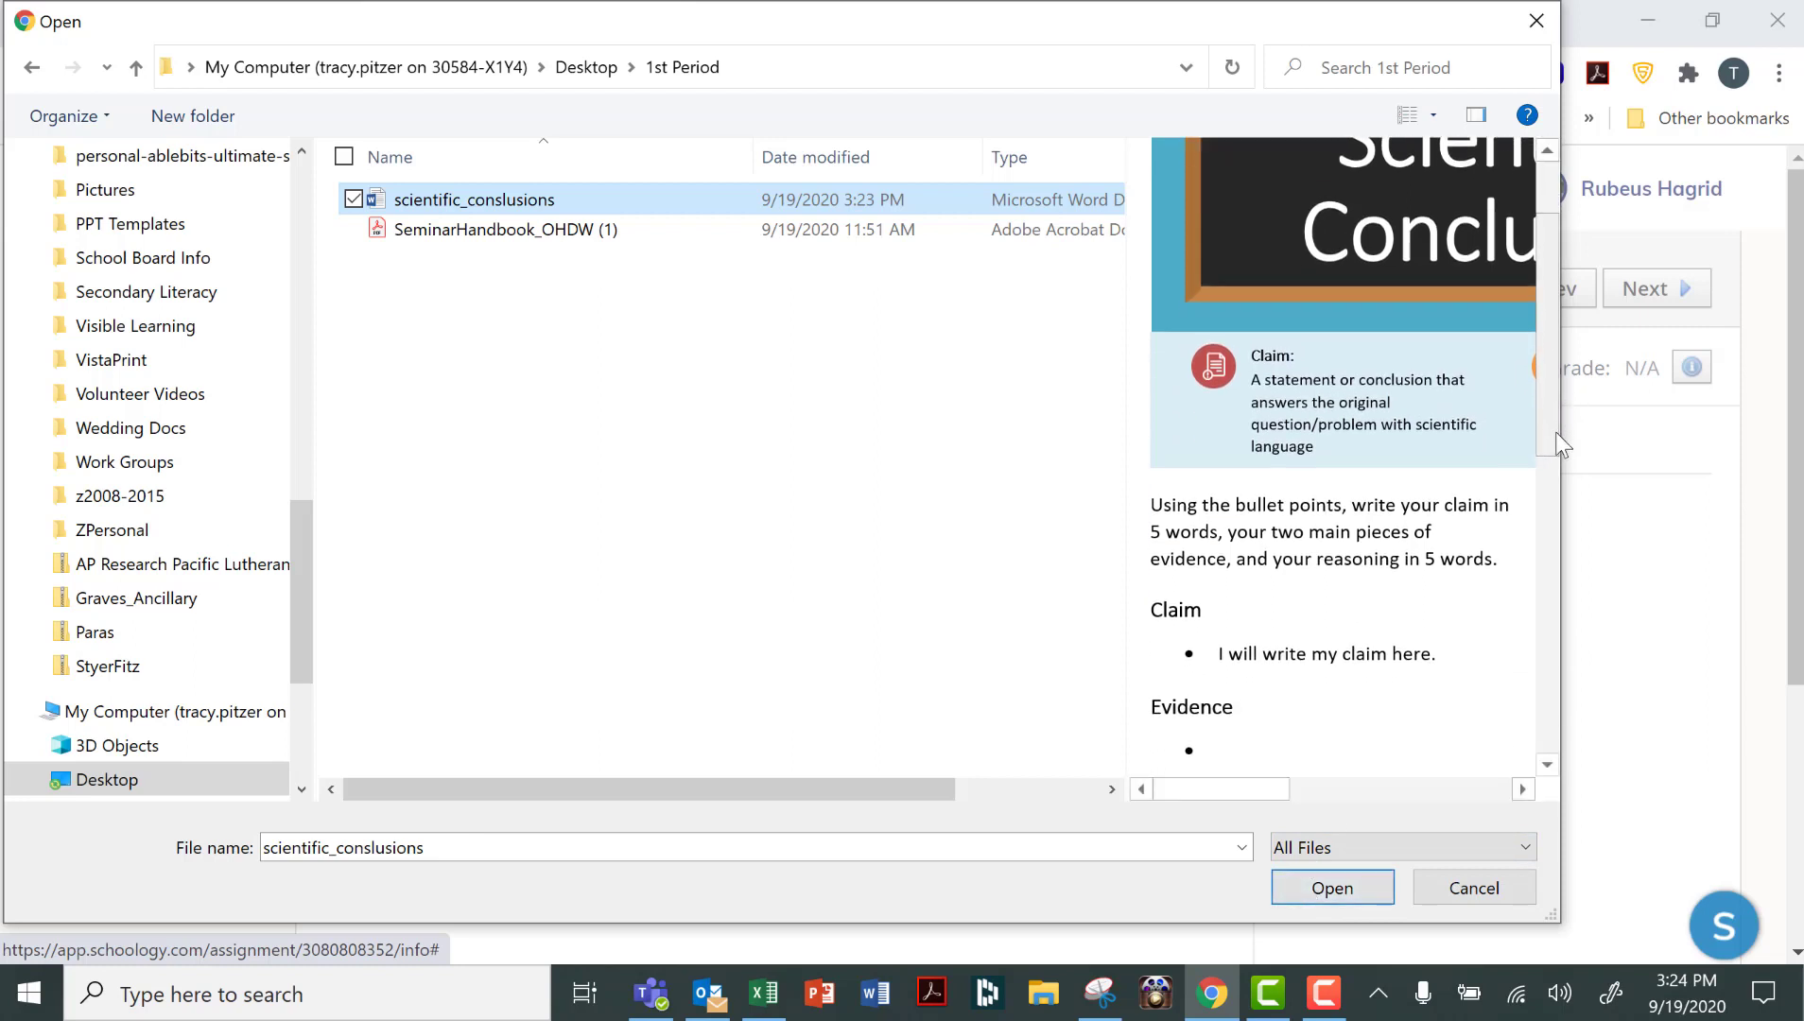
pyautogui.click(1350, 890)
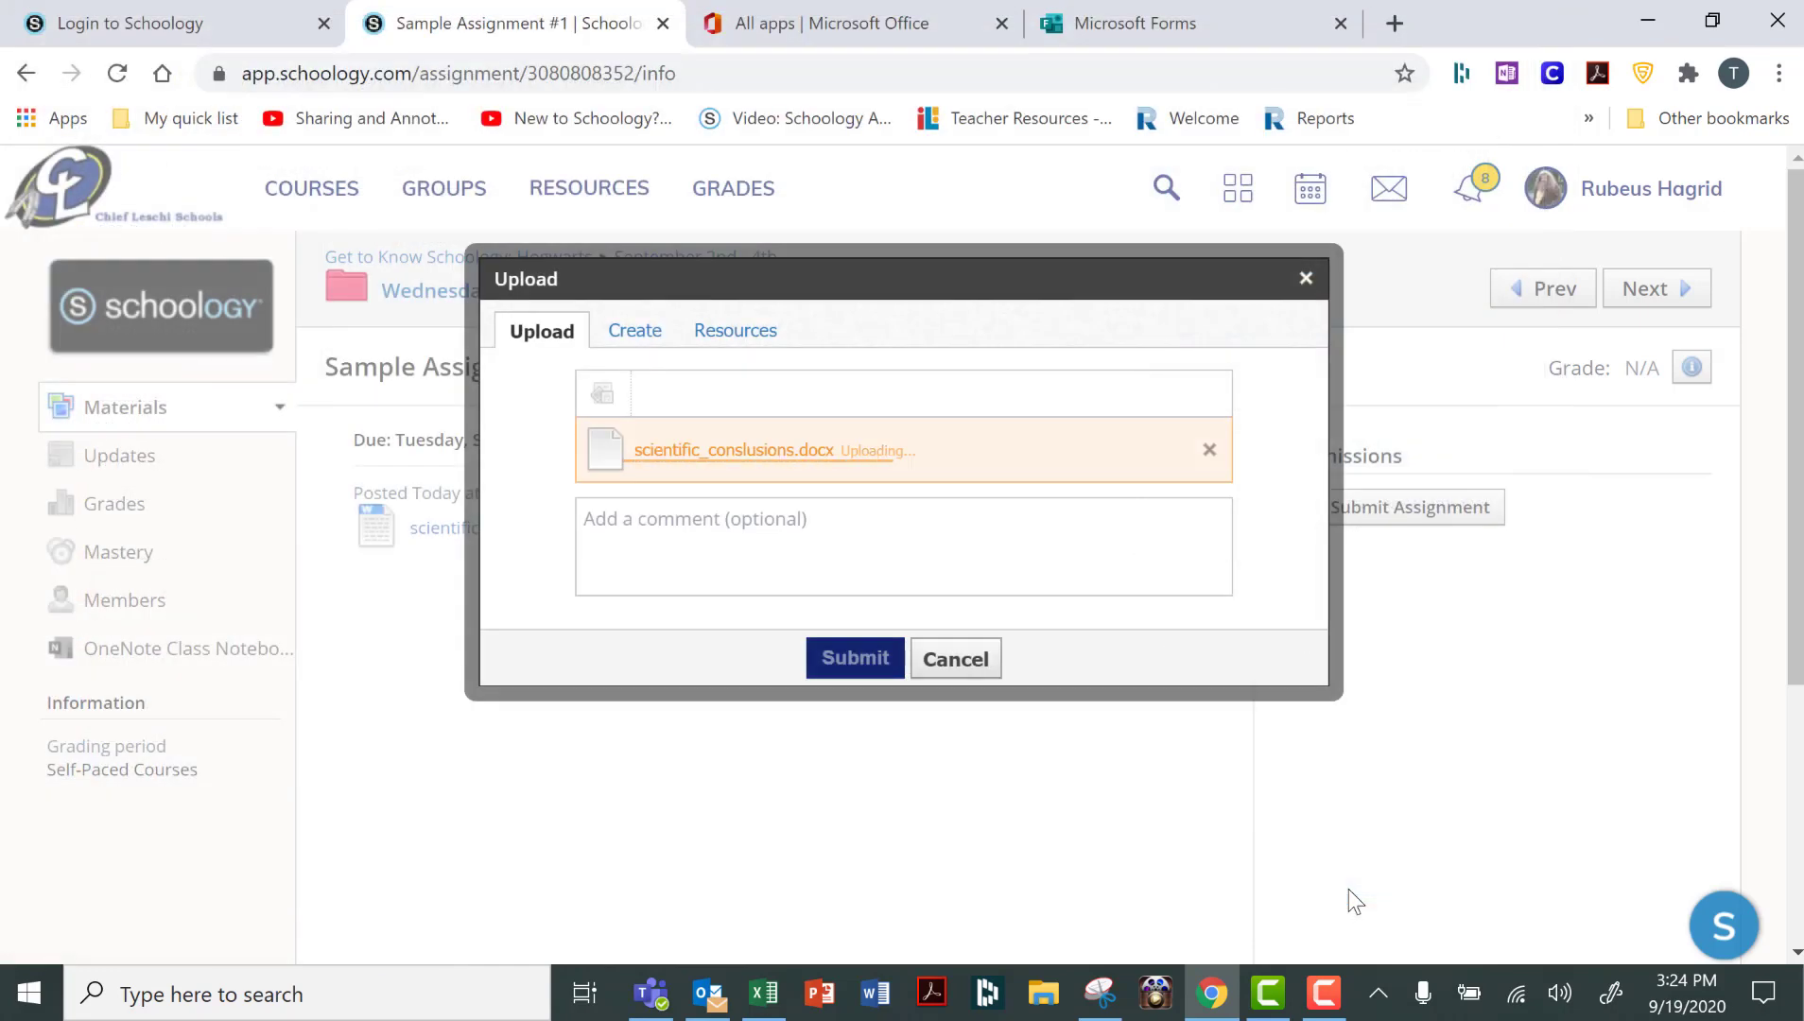
pyautogui.click(868, 657)
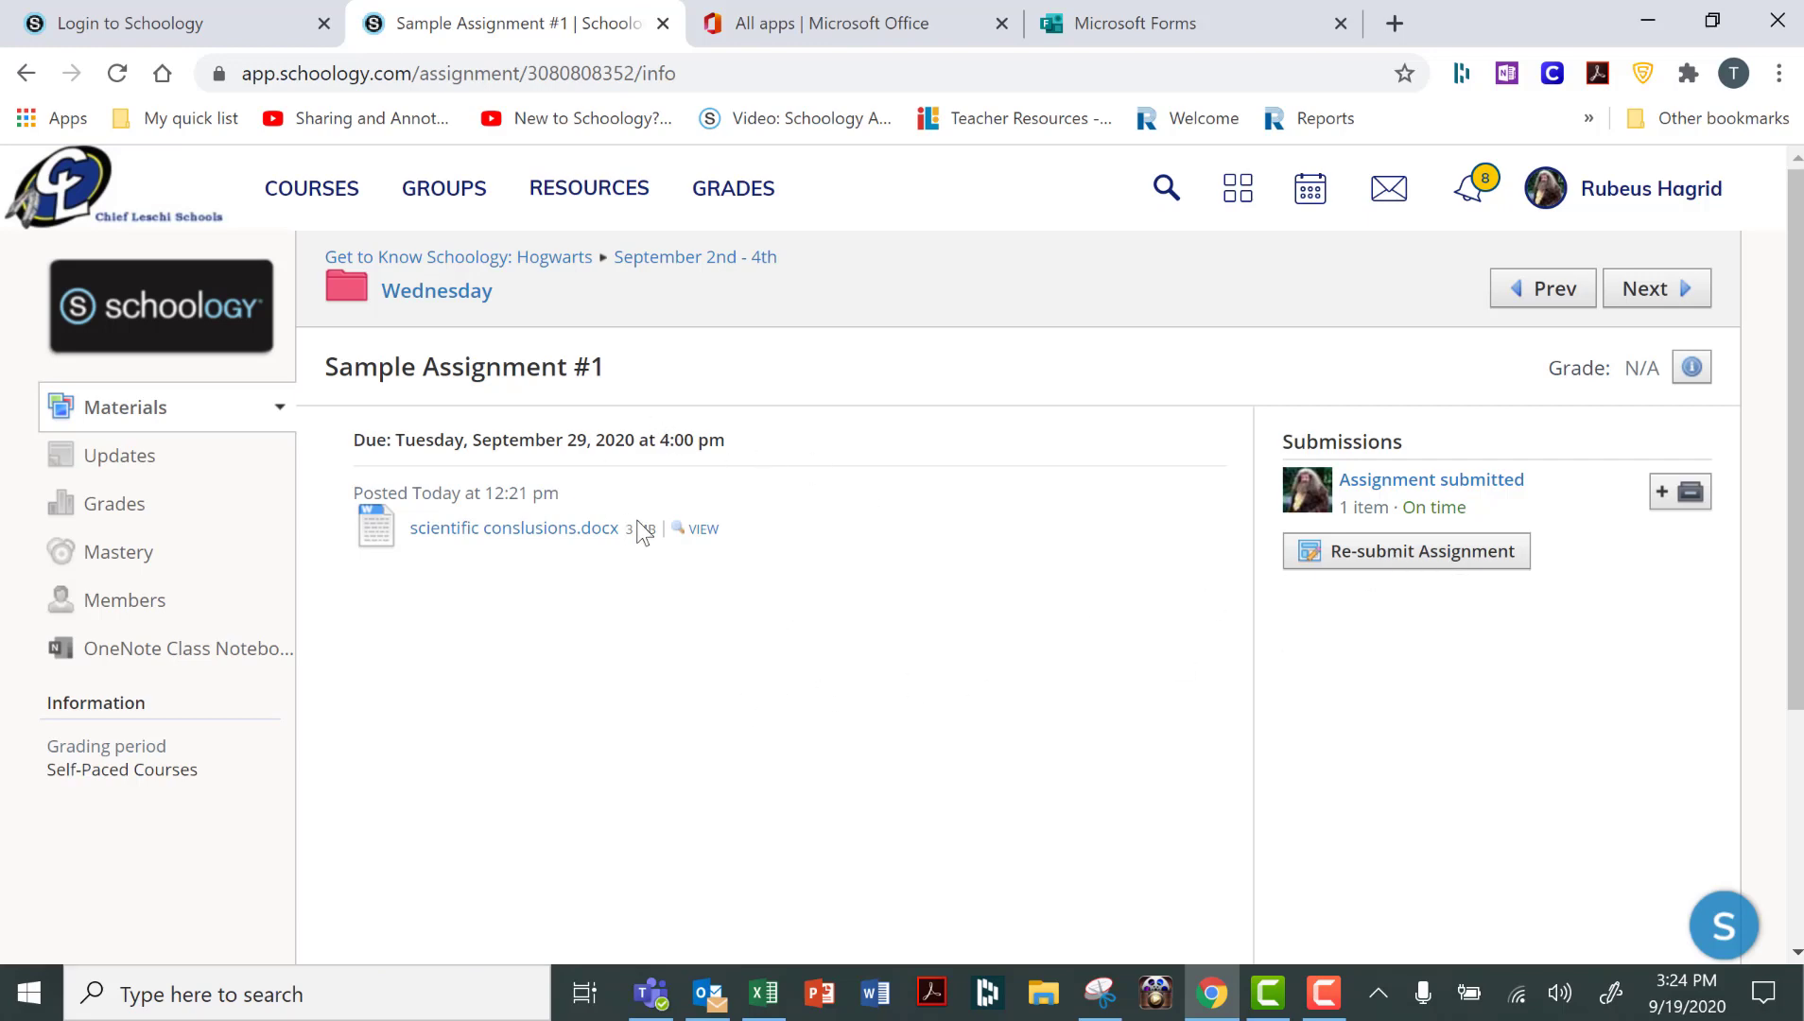
# Step: View the assignment's attached scientific conslusions.docx in the online document viewer and return to the assignment
pyautogui.click(689, 532)
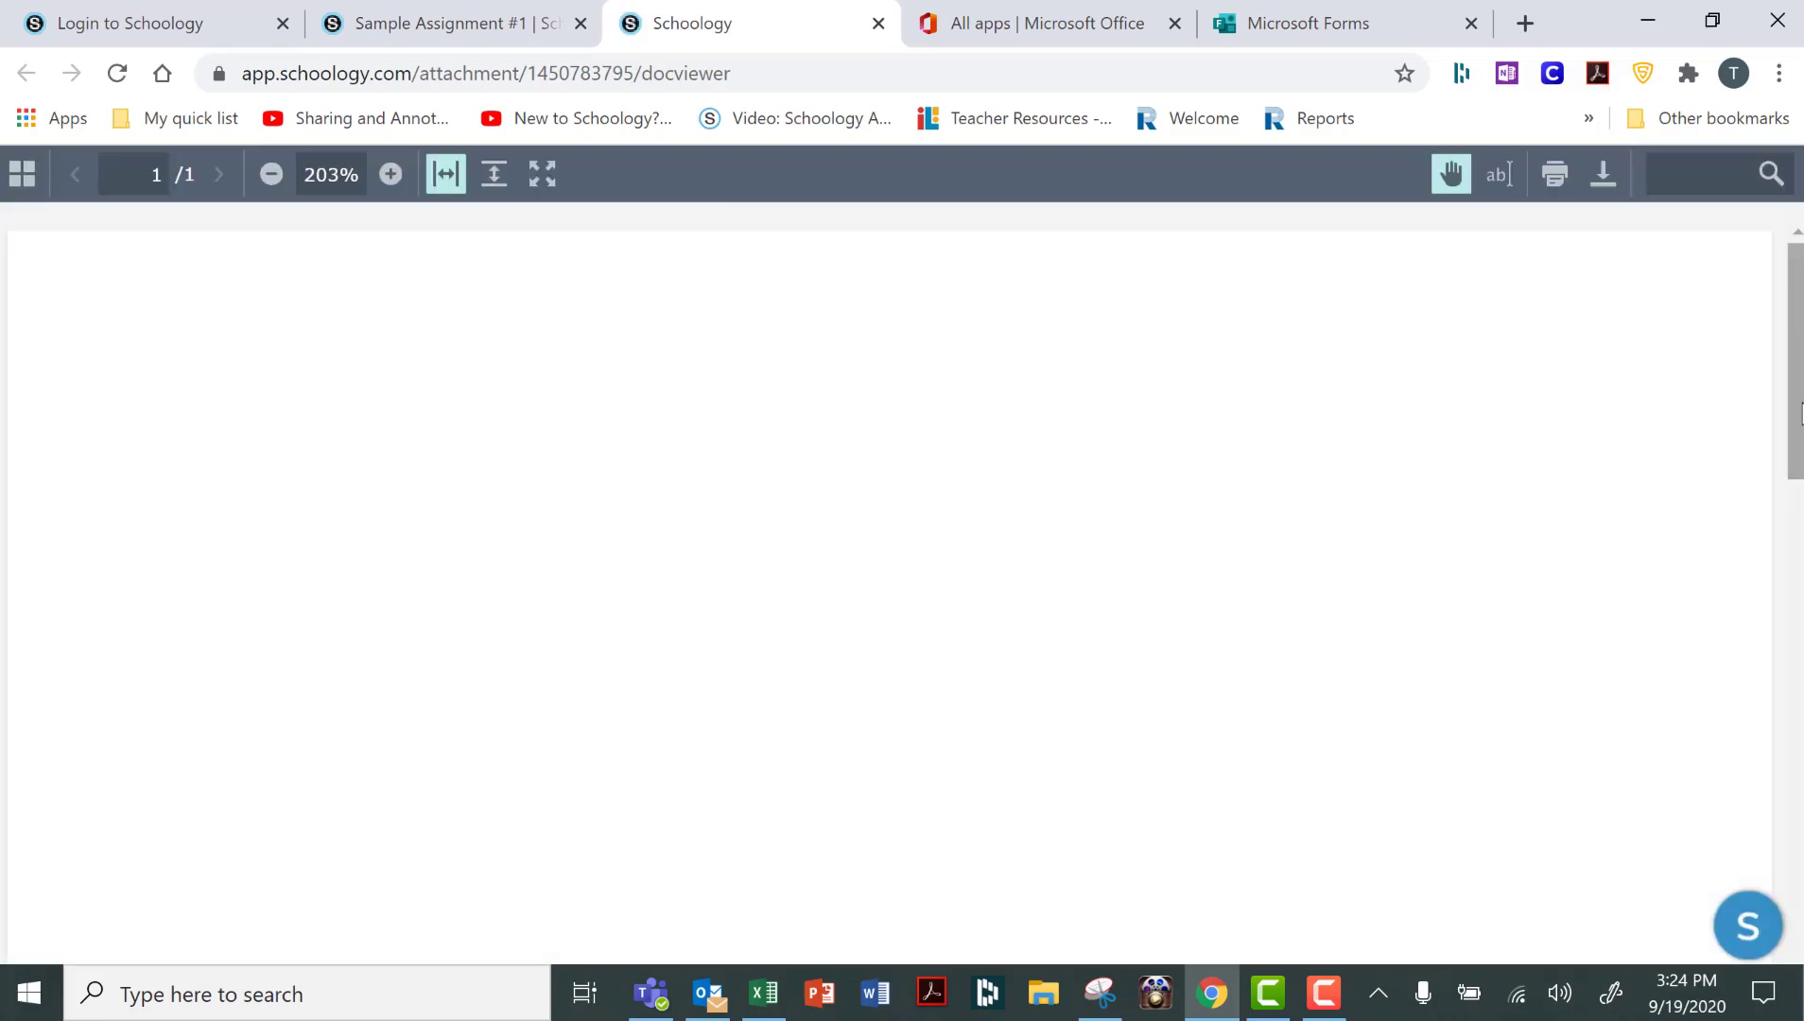
pyautogui.scroll(-5, 1801, 413)
pyautogui.scroll(5, 1802, 413)
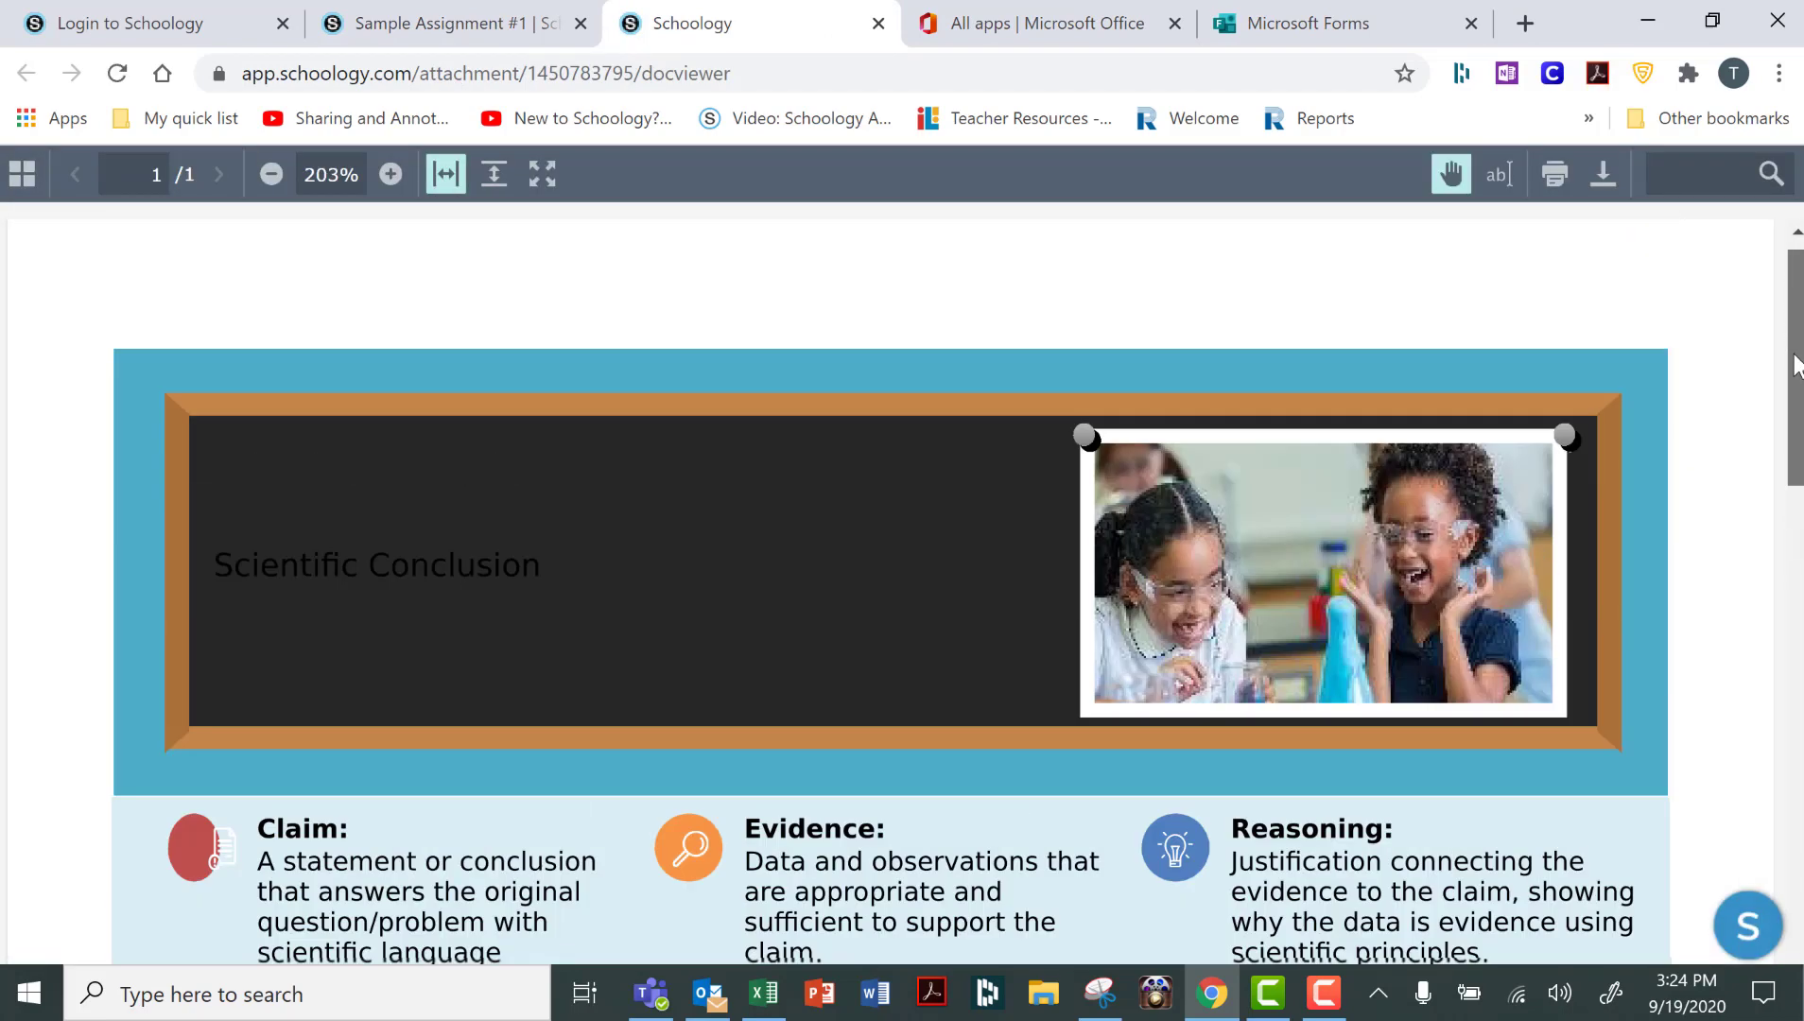
pyautogui.click(444, 23)
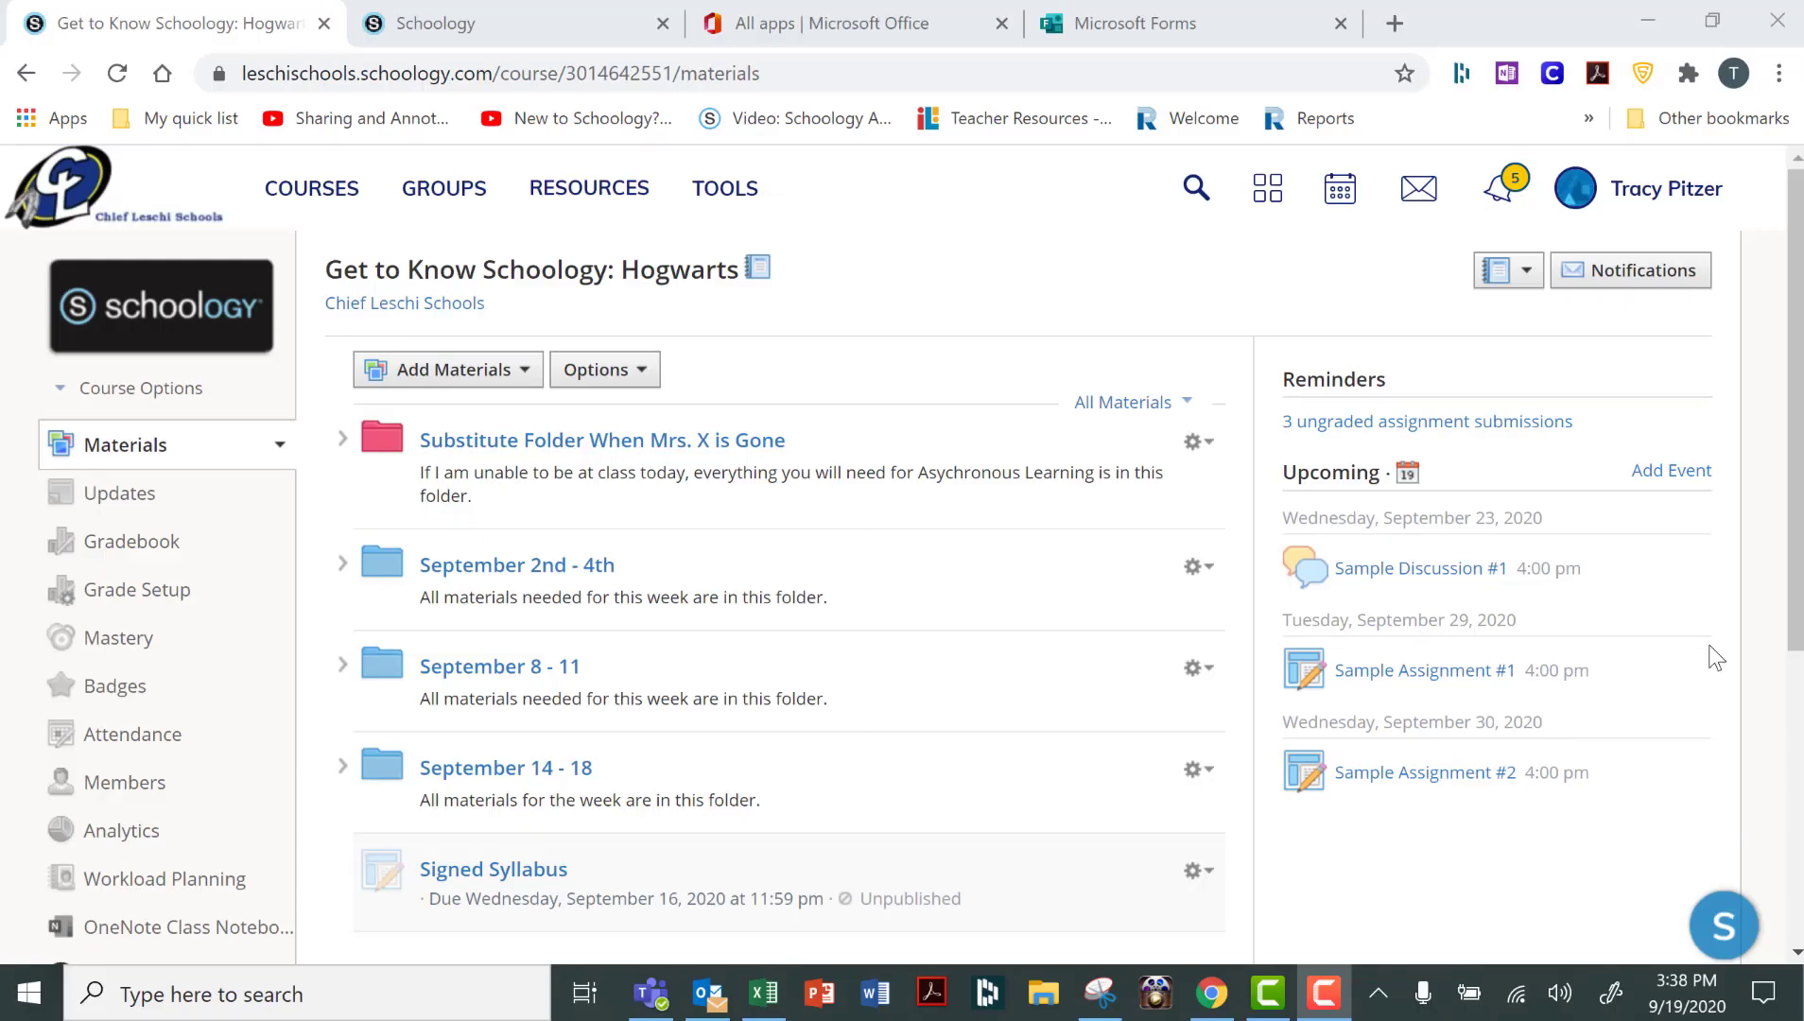
# Step: Open Sample Discussion #1 from the upcoming items, post the comment "My answer", and view it in the thread
pyautogui.click(1444, 573)
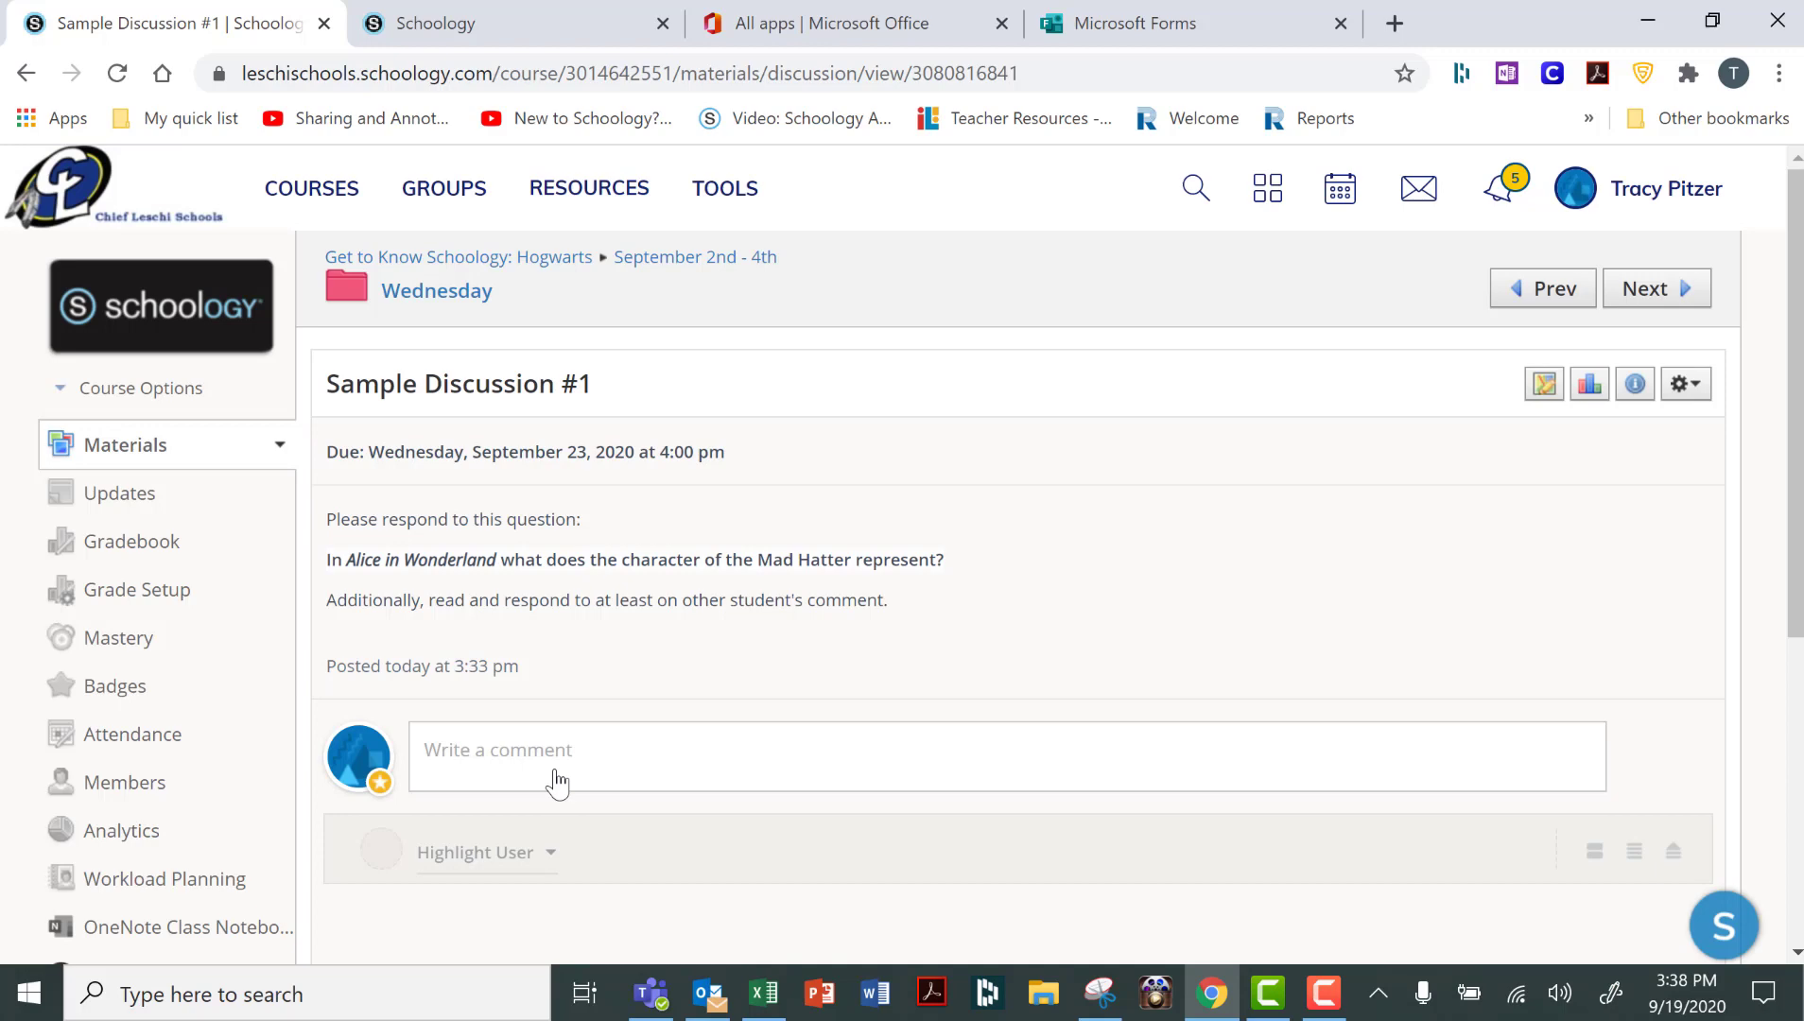
pyautogui.click(652, 779)
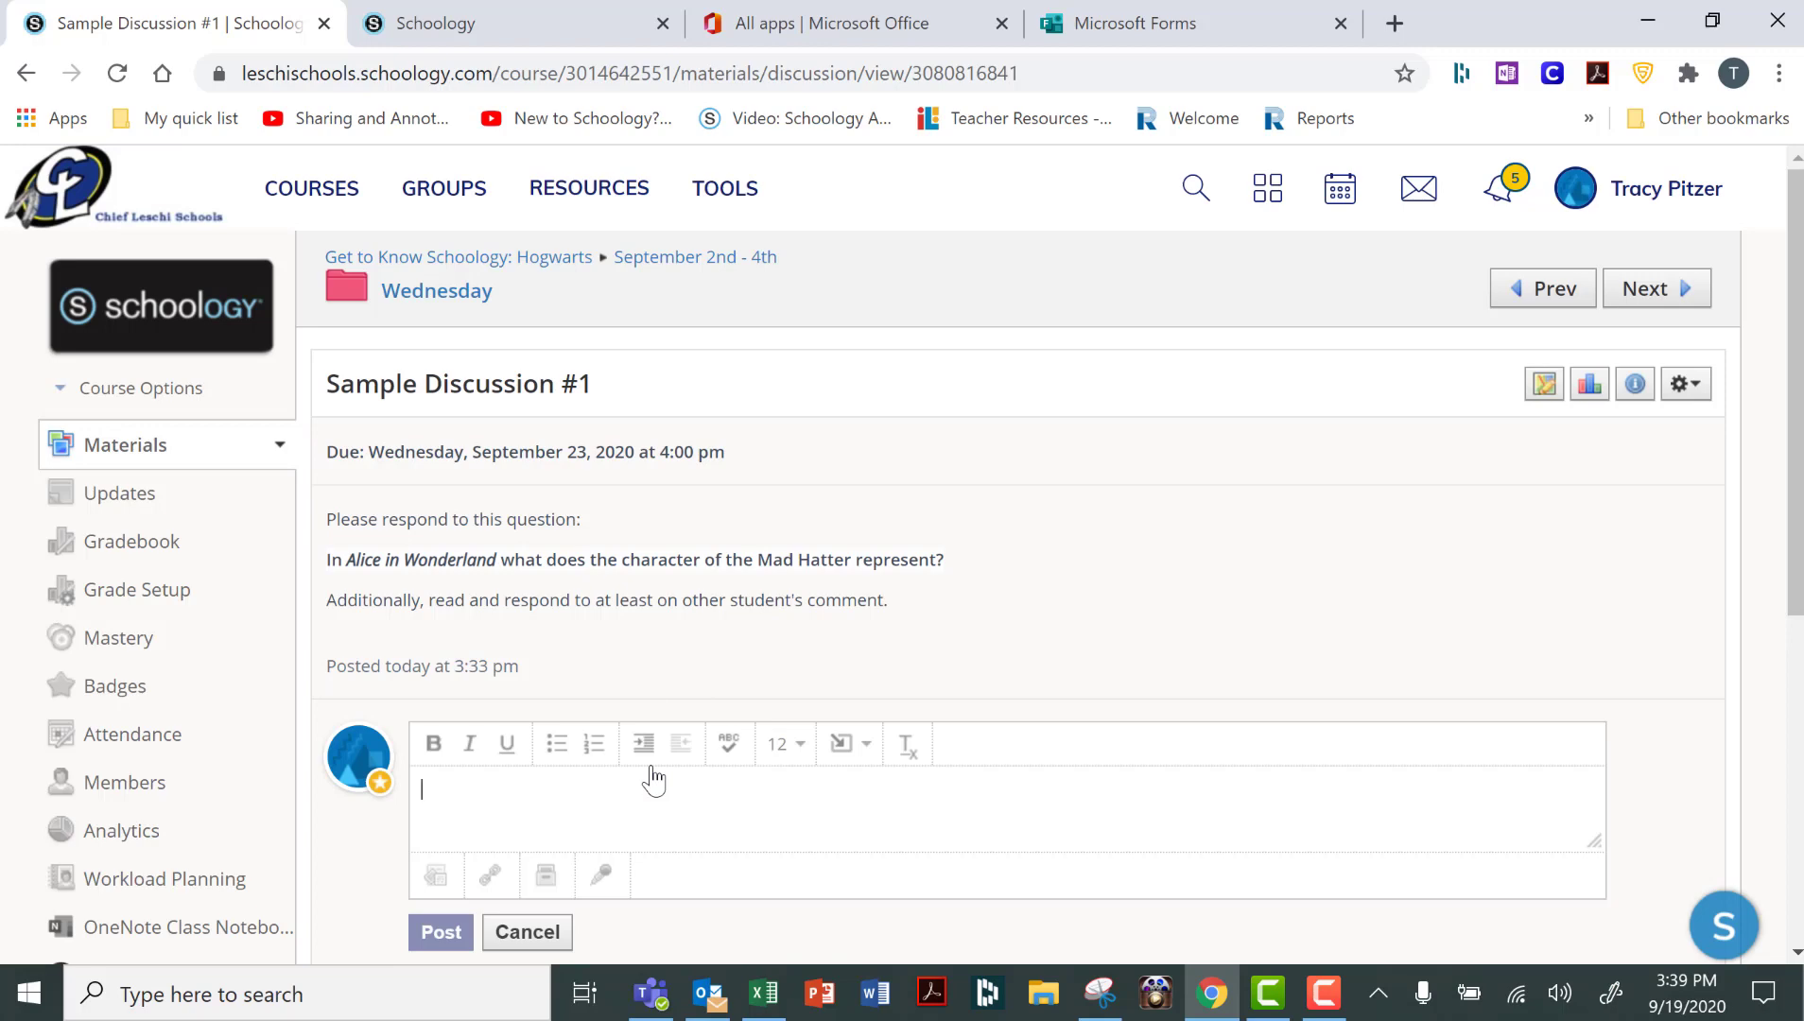
pyautogui.write('My ans')
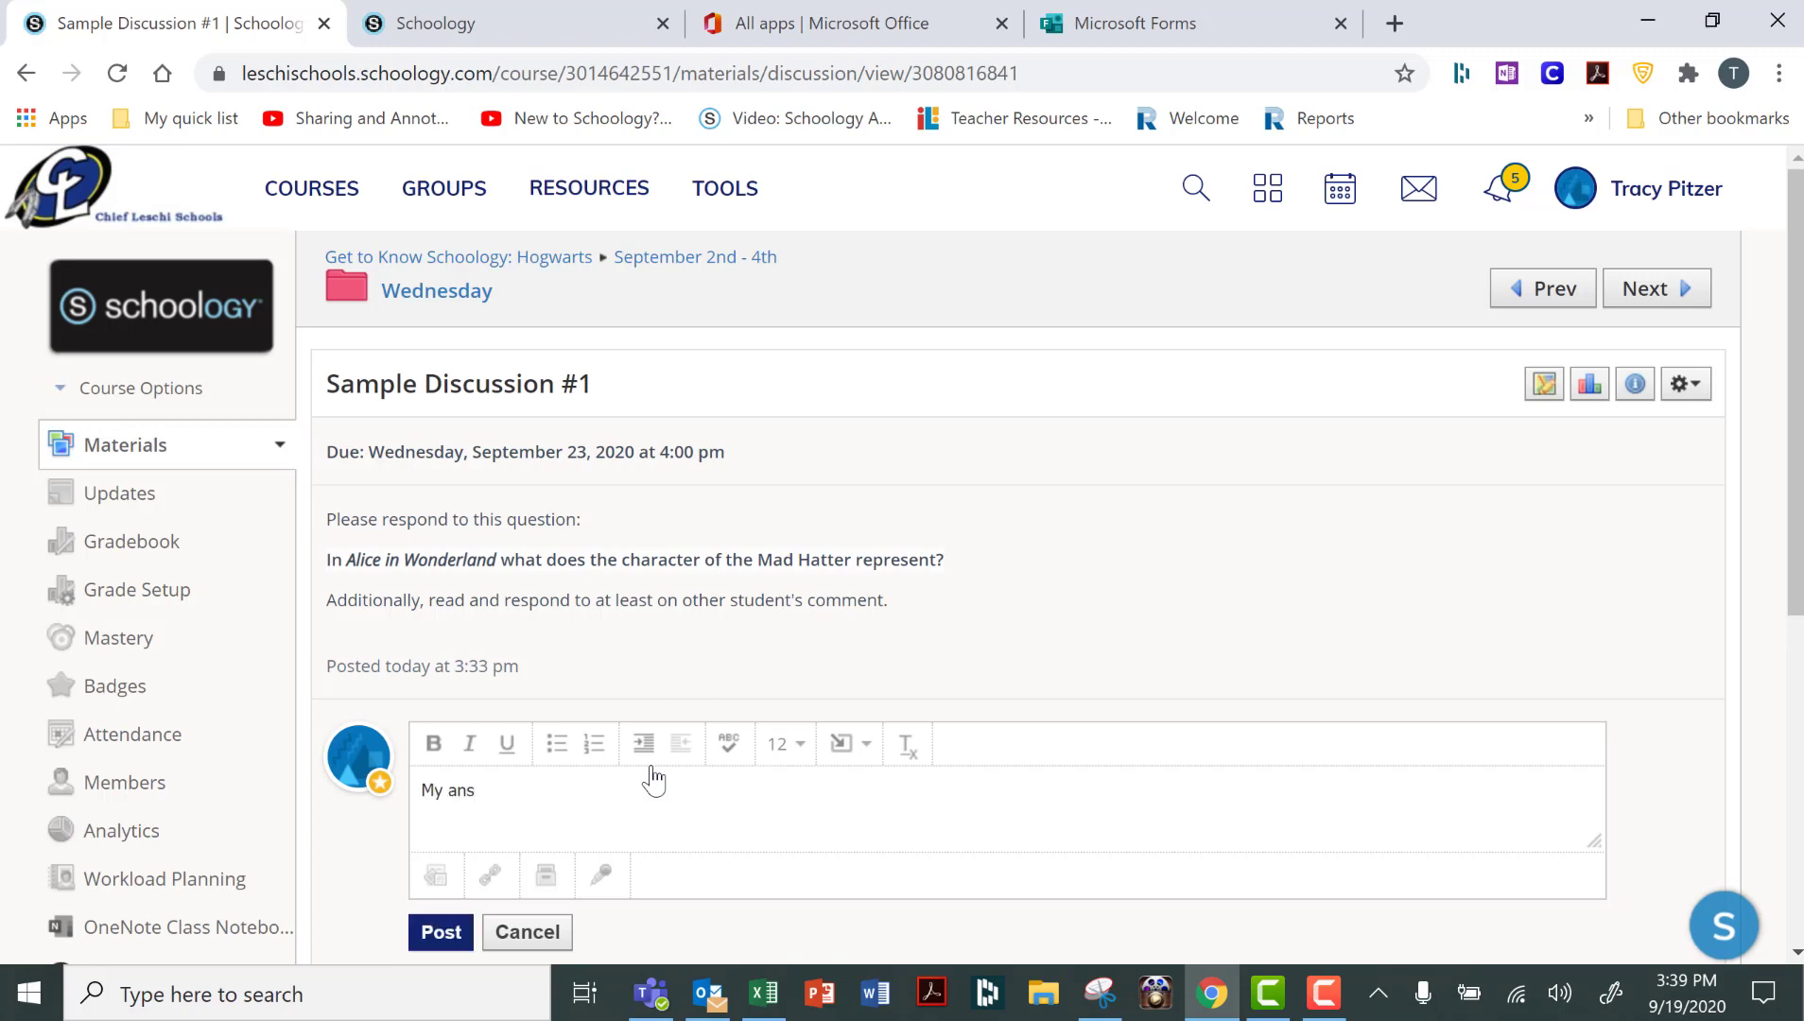
pyautogui.write('er')
pyautogui.press('BackSpace')
pyautogui.write('swer')
pyautogui.click(441, 932)
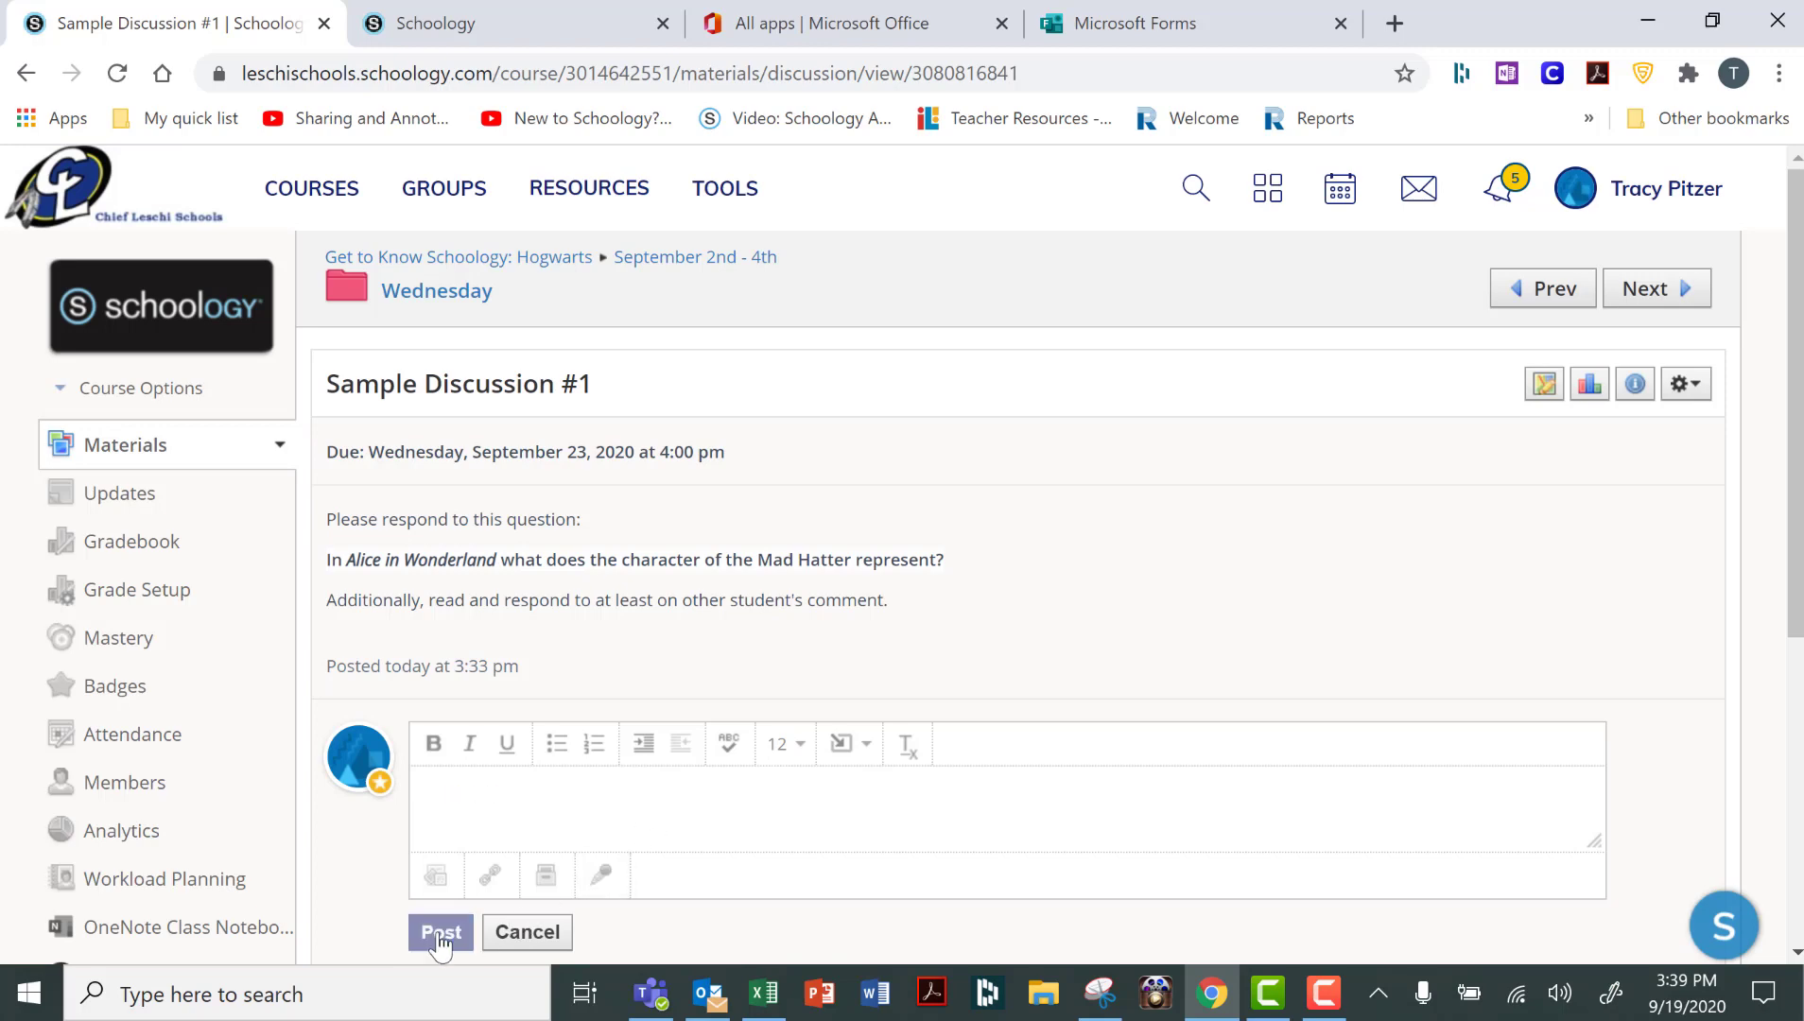
pyautogui.scroll(-5, 435, 941)
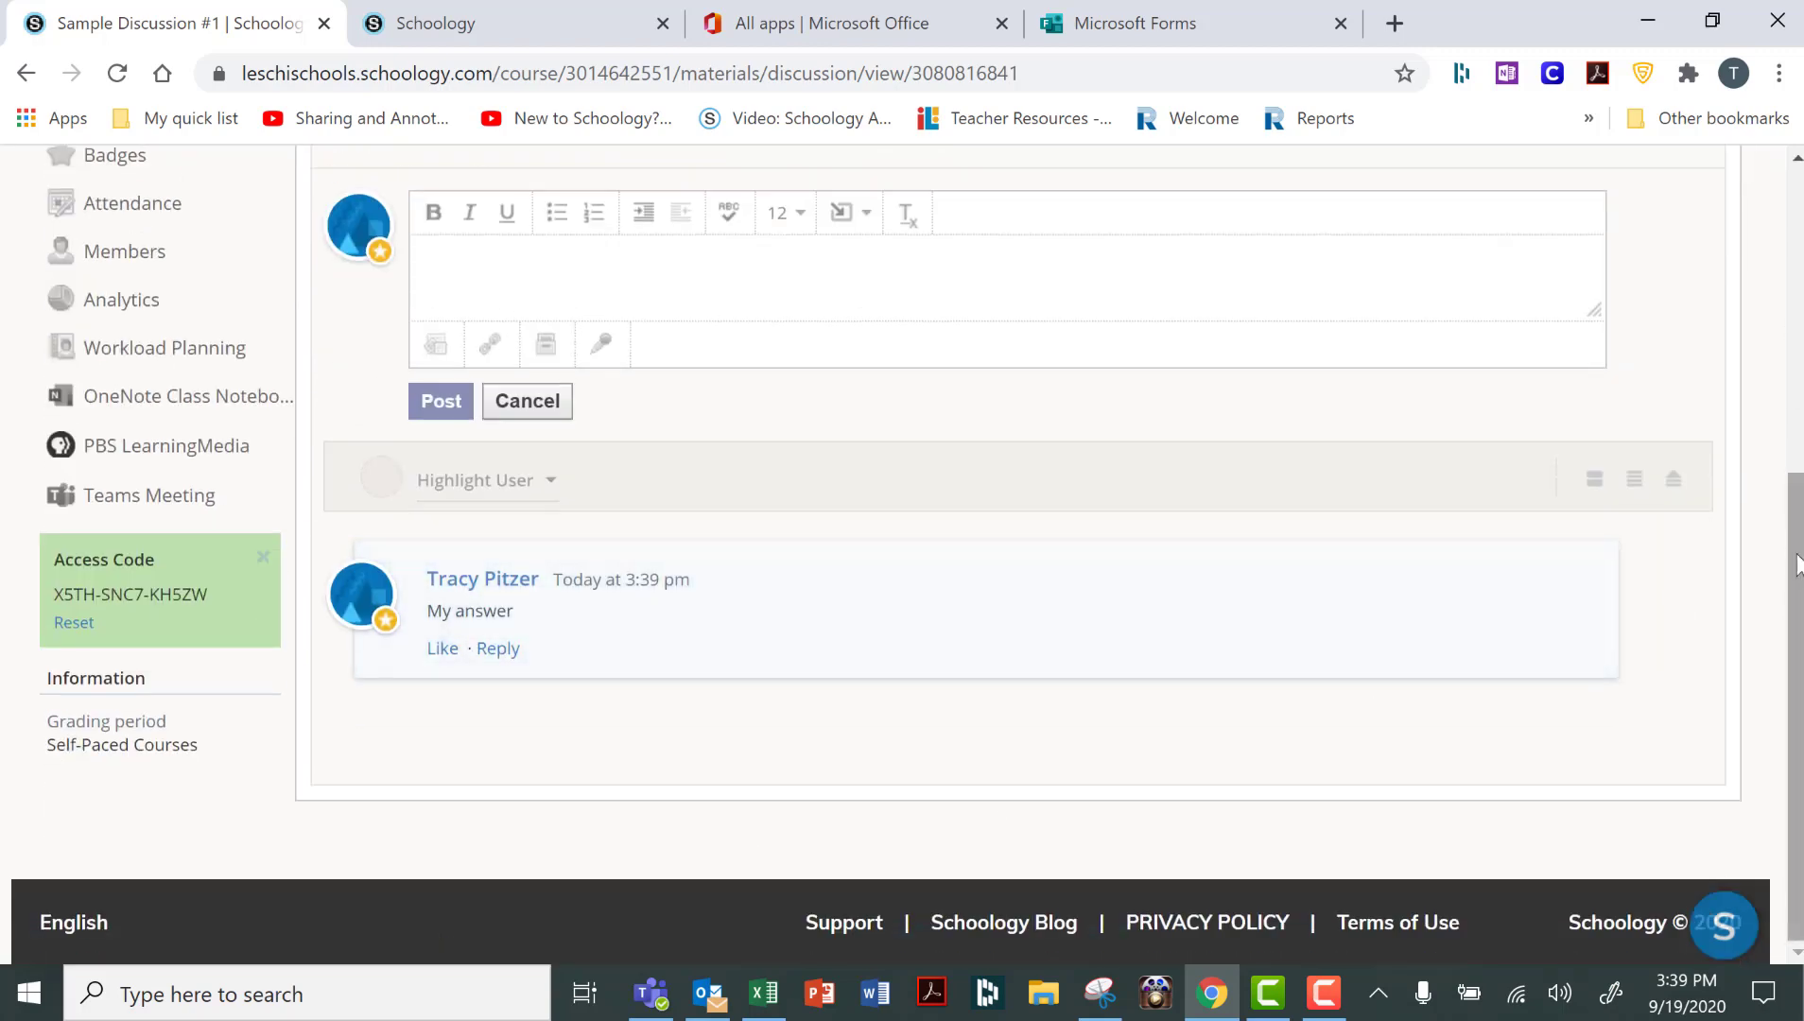
pyautogui.moveTo(1799, 565); pyautogui.dragTo(1715, 261)
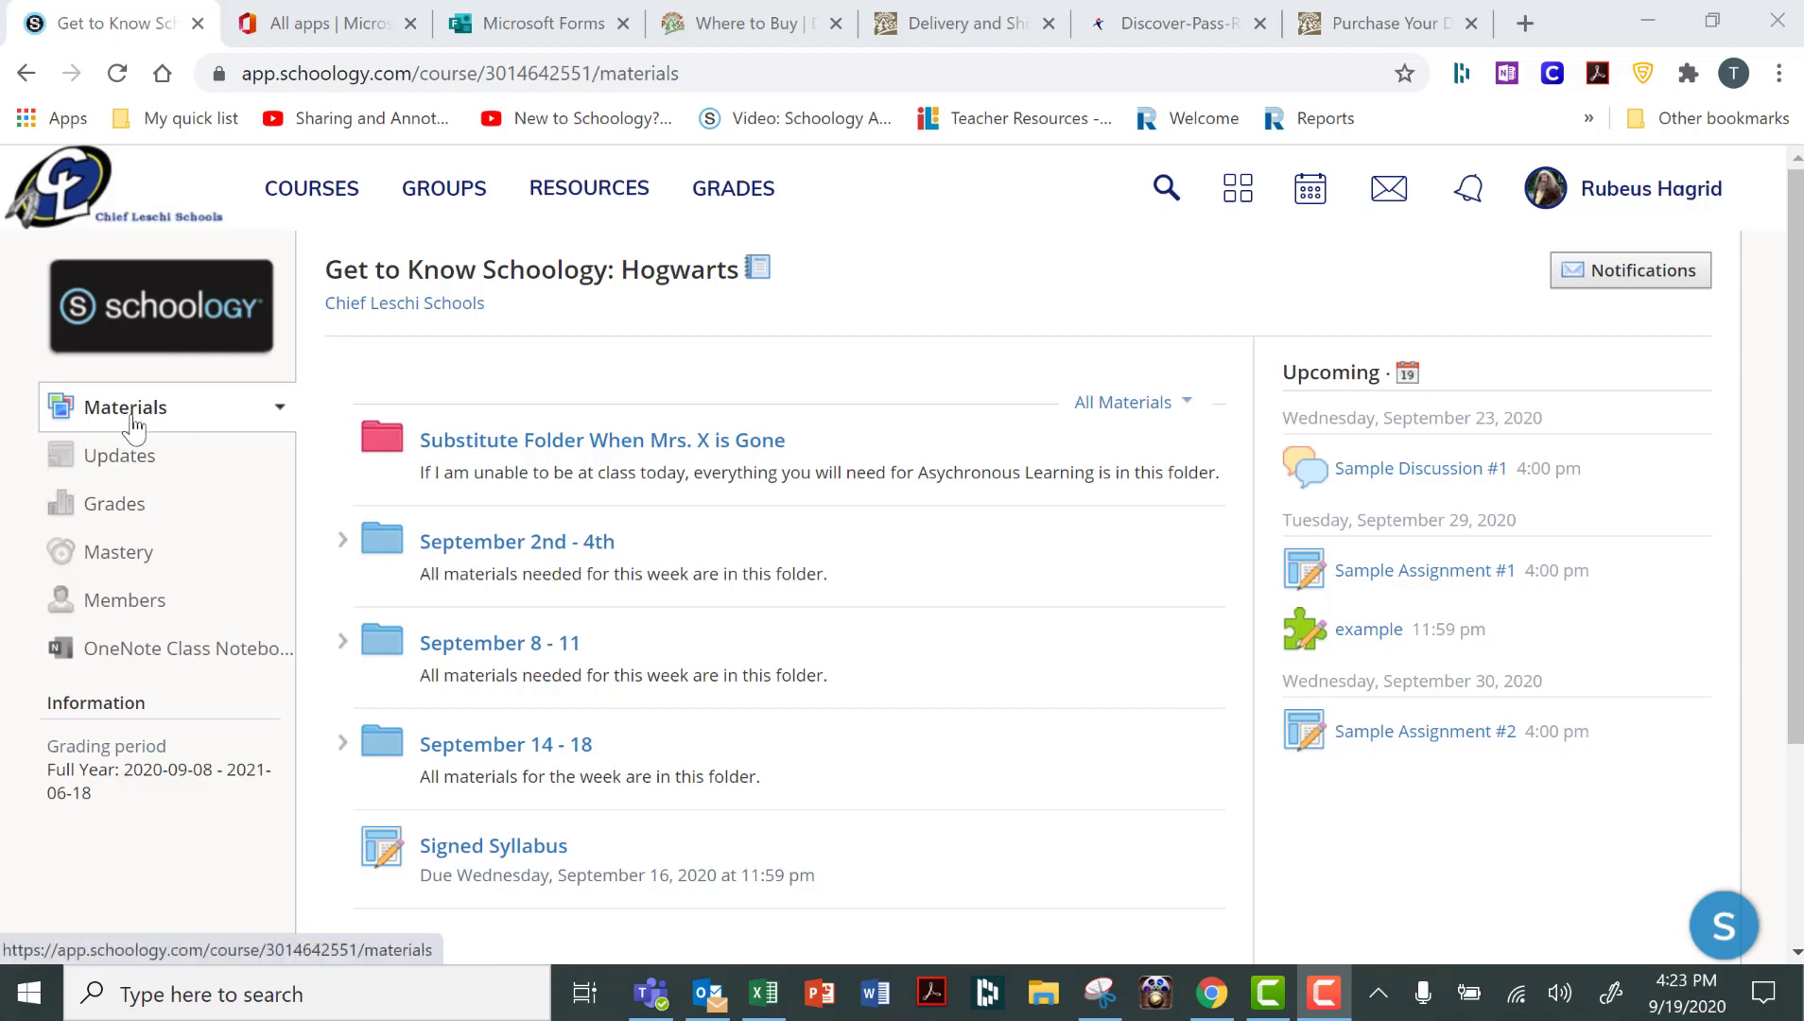
# Step: Review the student's grades for Get to Know Schoology: Hogwarts, from the Formative category through to the overall course grade
pyautogui.click(119, 520)
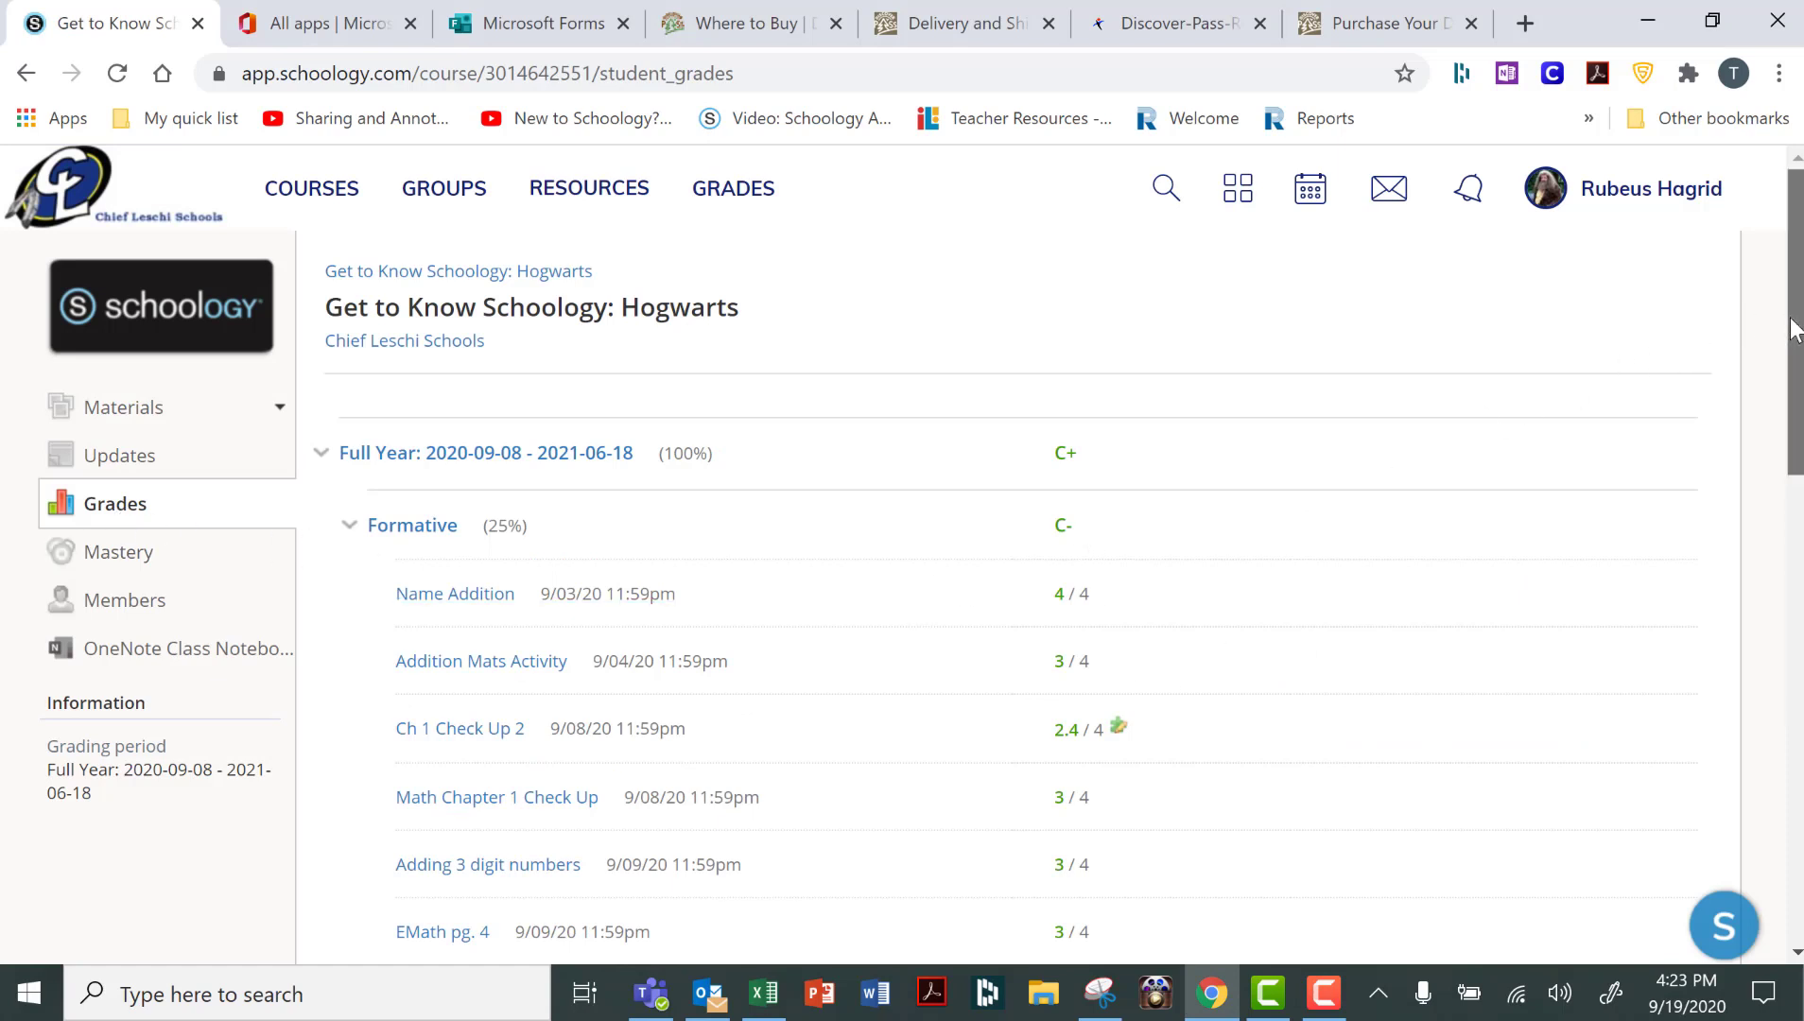
pyautogui.moveTo(1796, 322); pyautogui.dragTo(1796, 434)
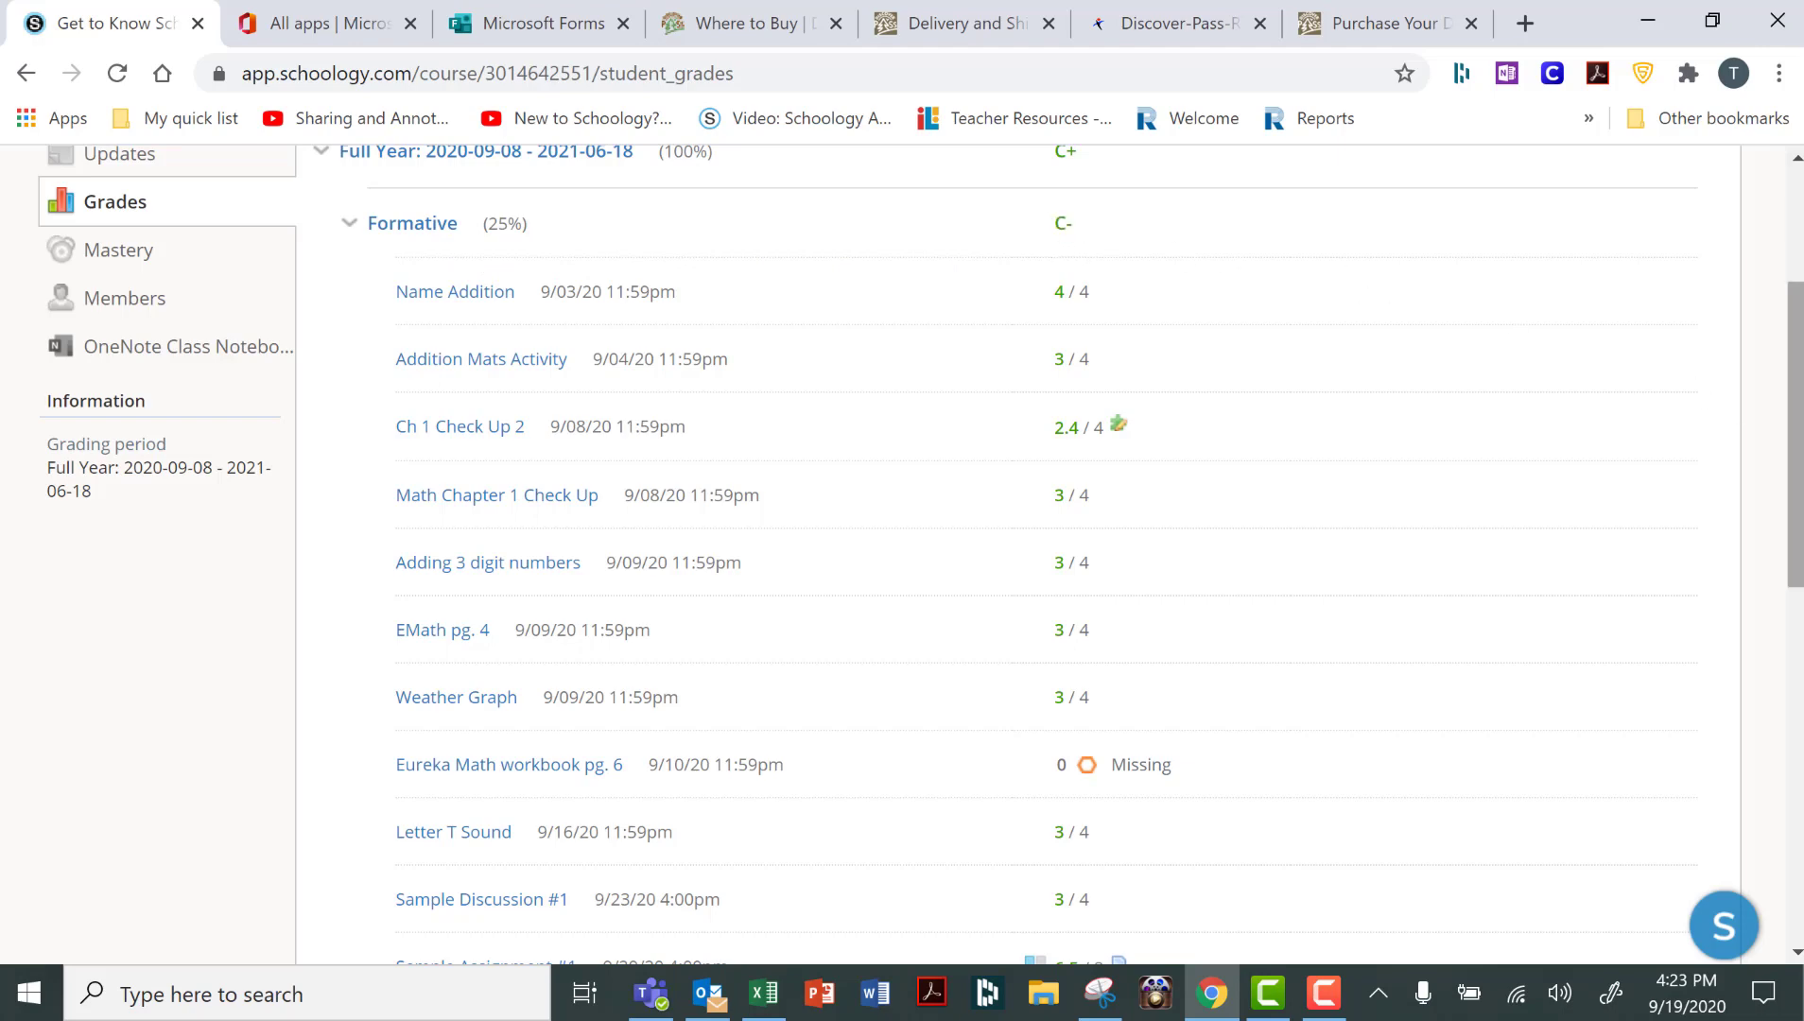
pyautogui.scroll(-3, 1040, 558)
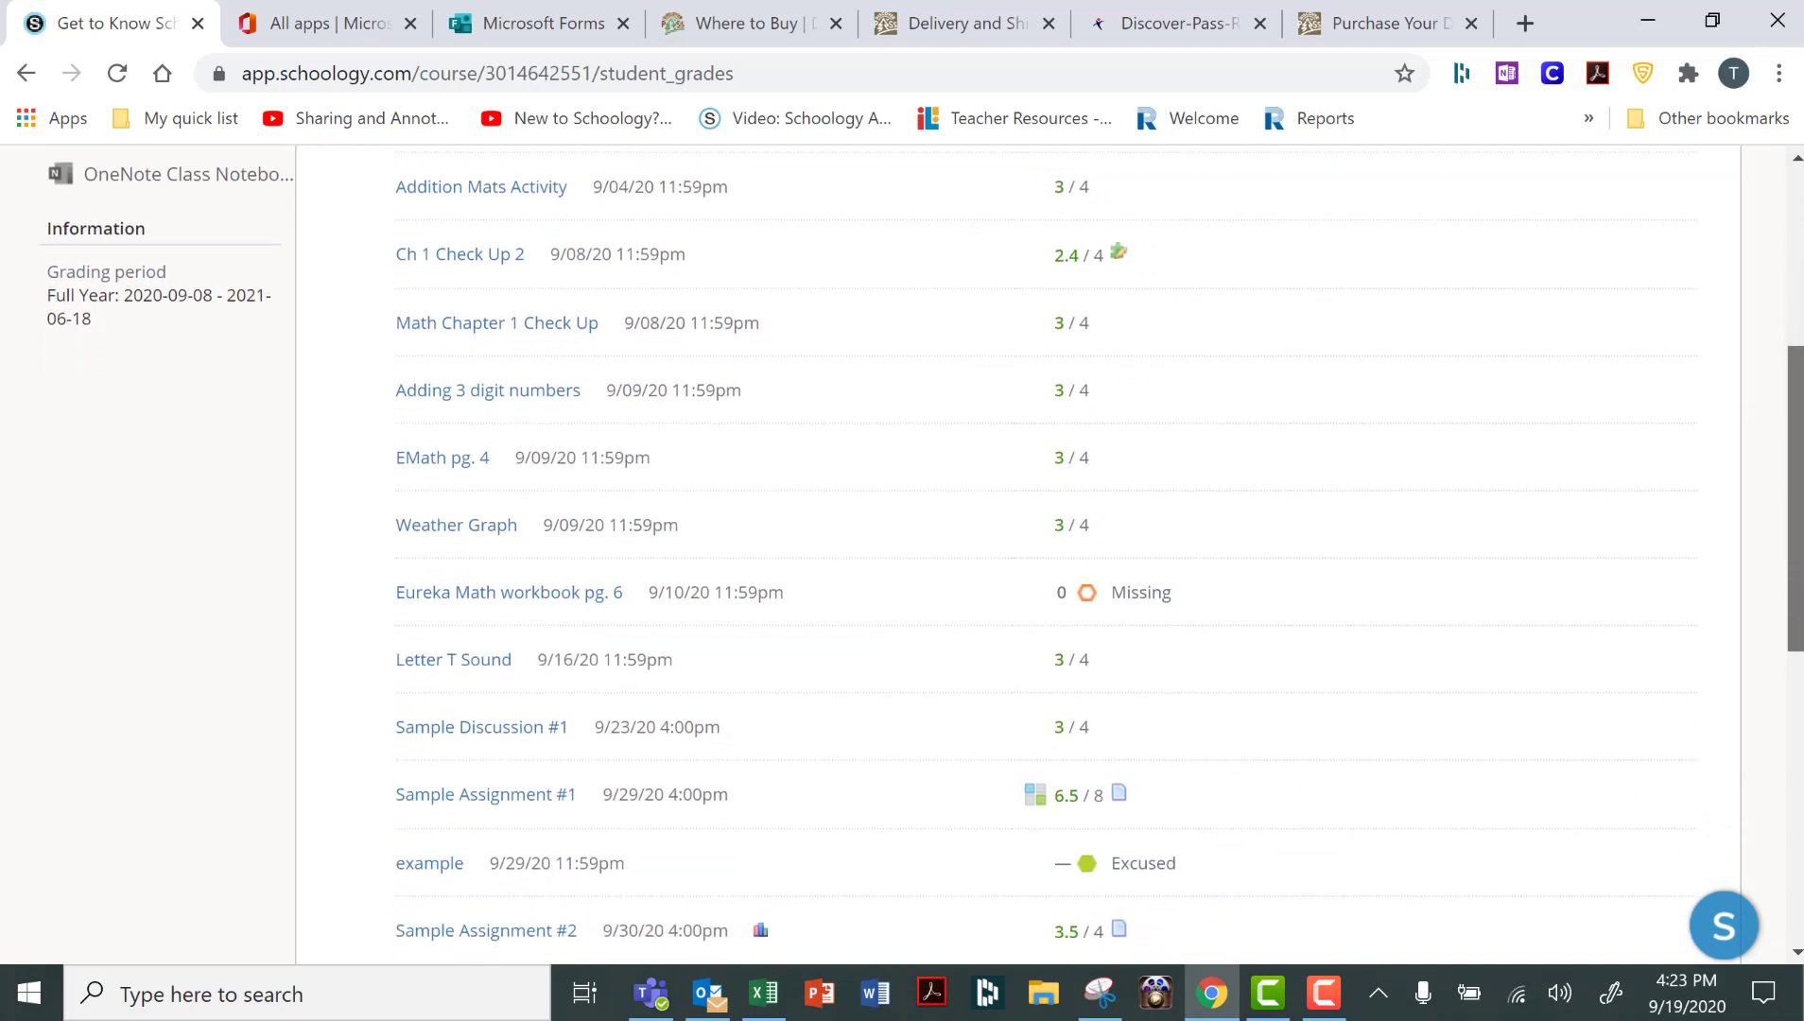
pyautogui.scroll(-2, 1700, 551)
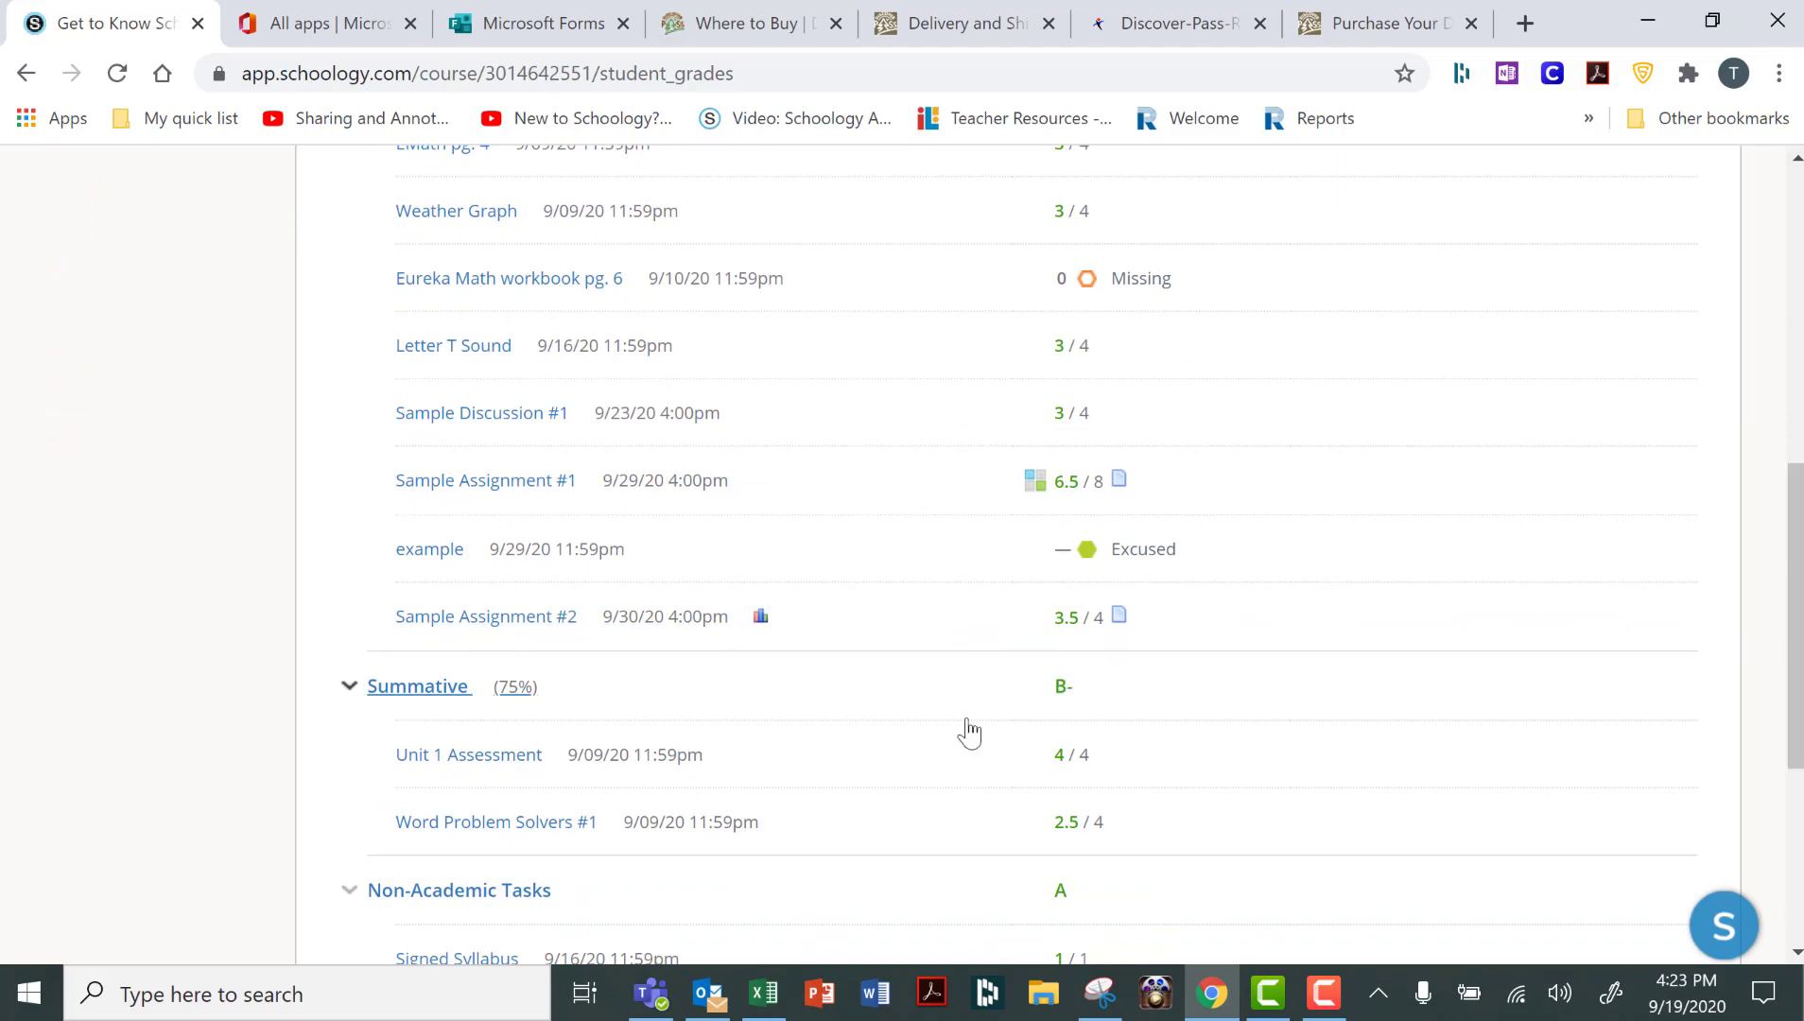
pyautogui.moveTo(1796, 568); pyautogui.dragTo(1724, 716)
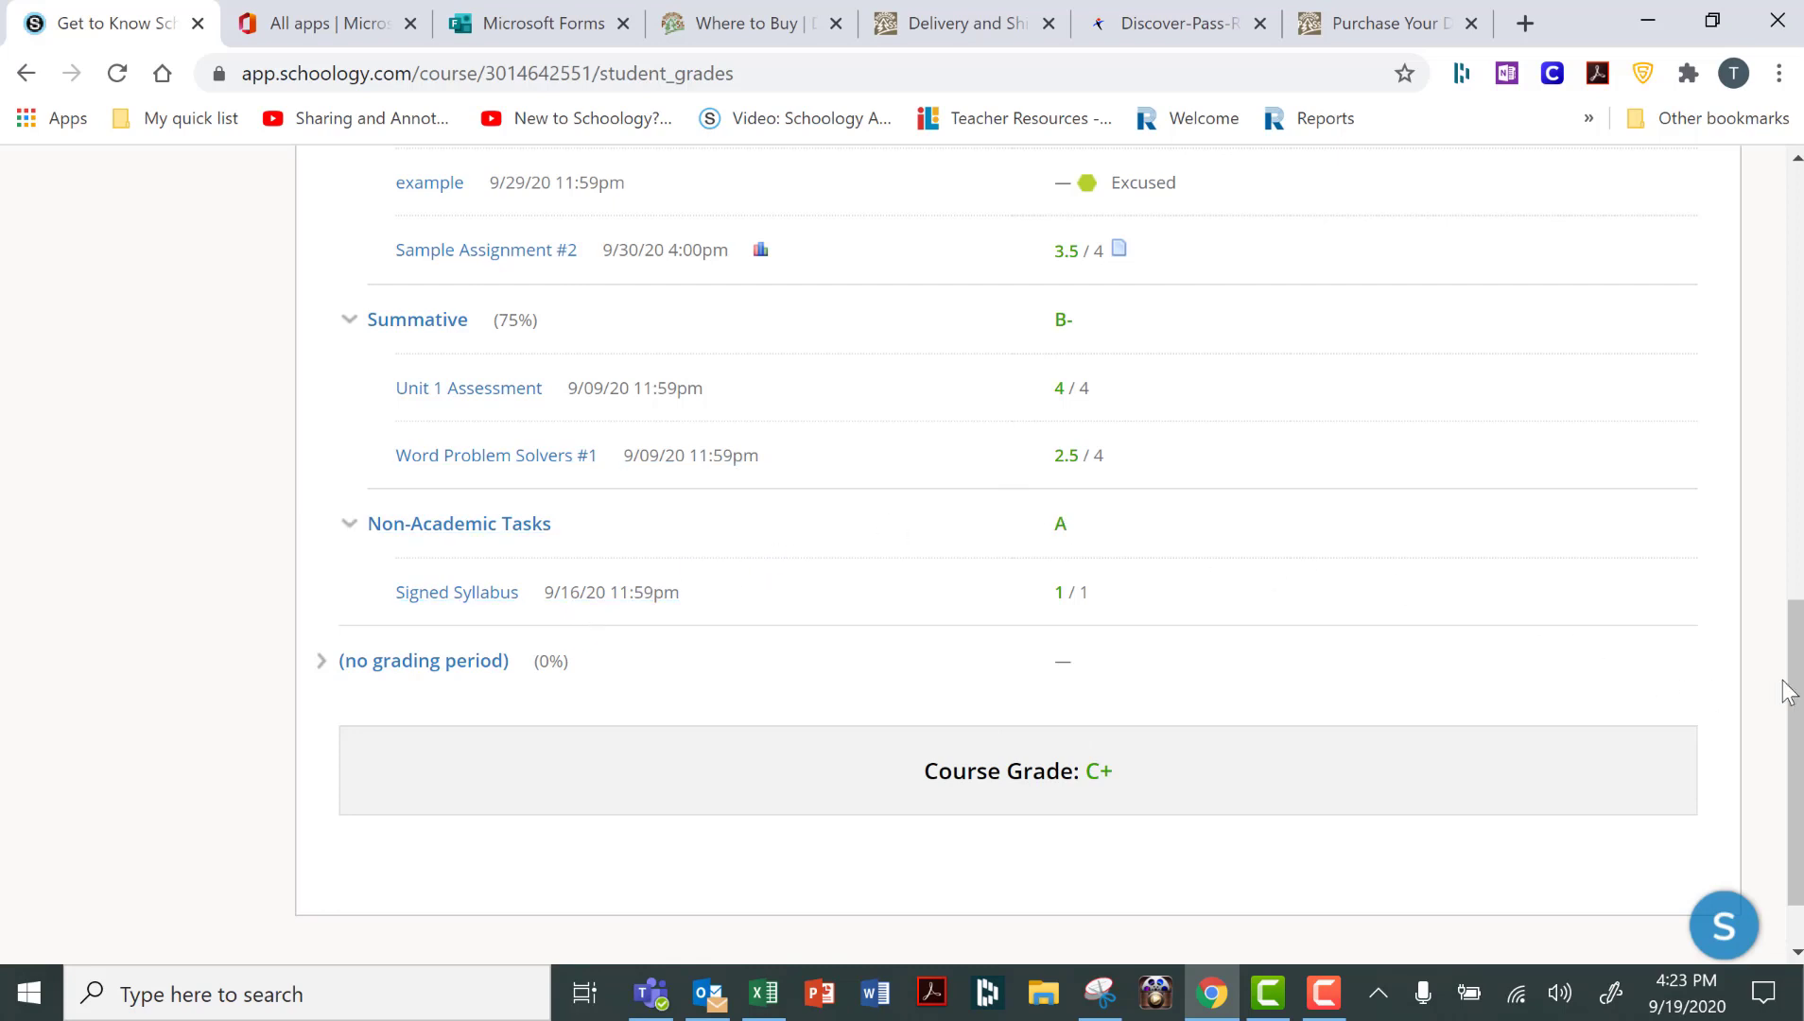
pyautogui.moveTo(1801, 704); pyautogui.dragTo(1793, 265)
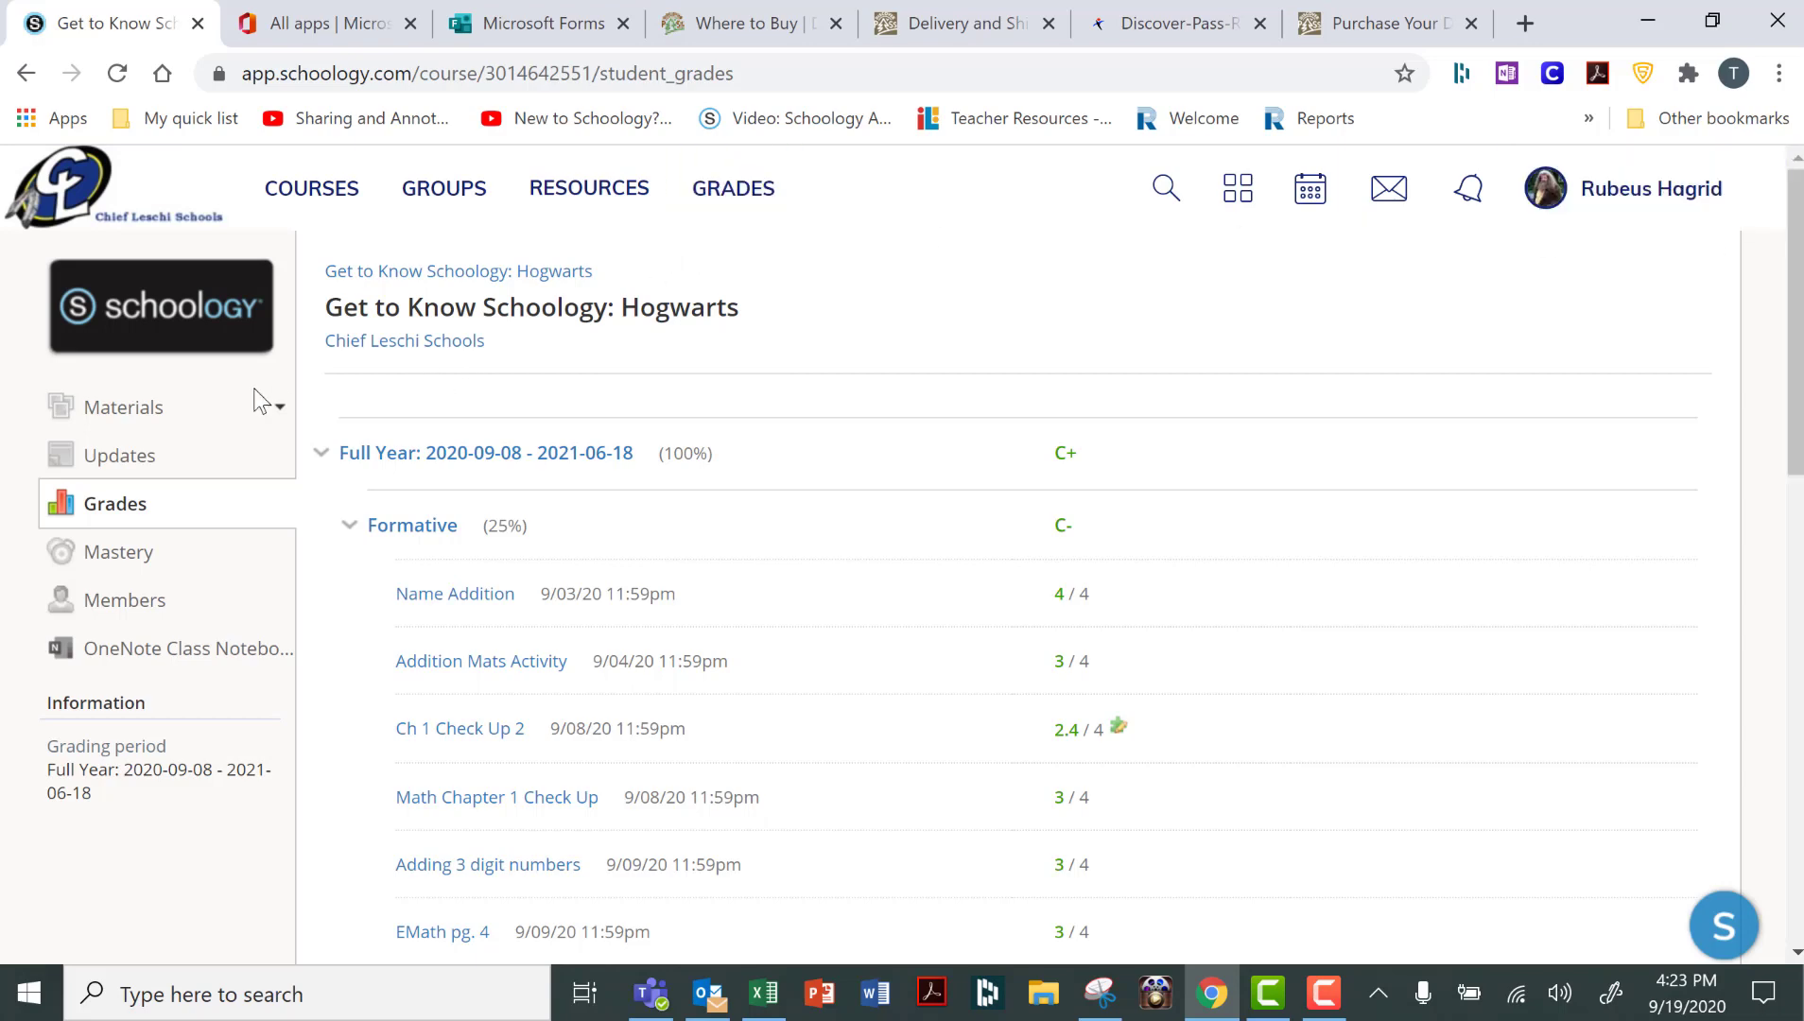
# Step: View the new message form for the first course admin in the members list and cancel it without sending
pyautogui.click(111, 606)
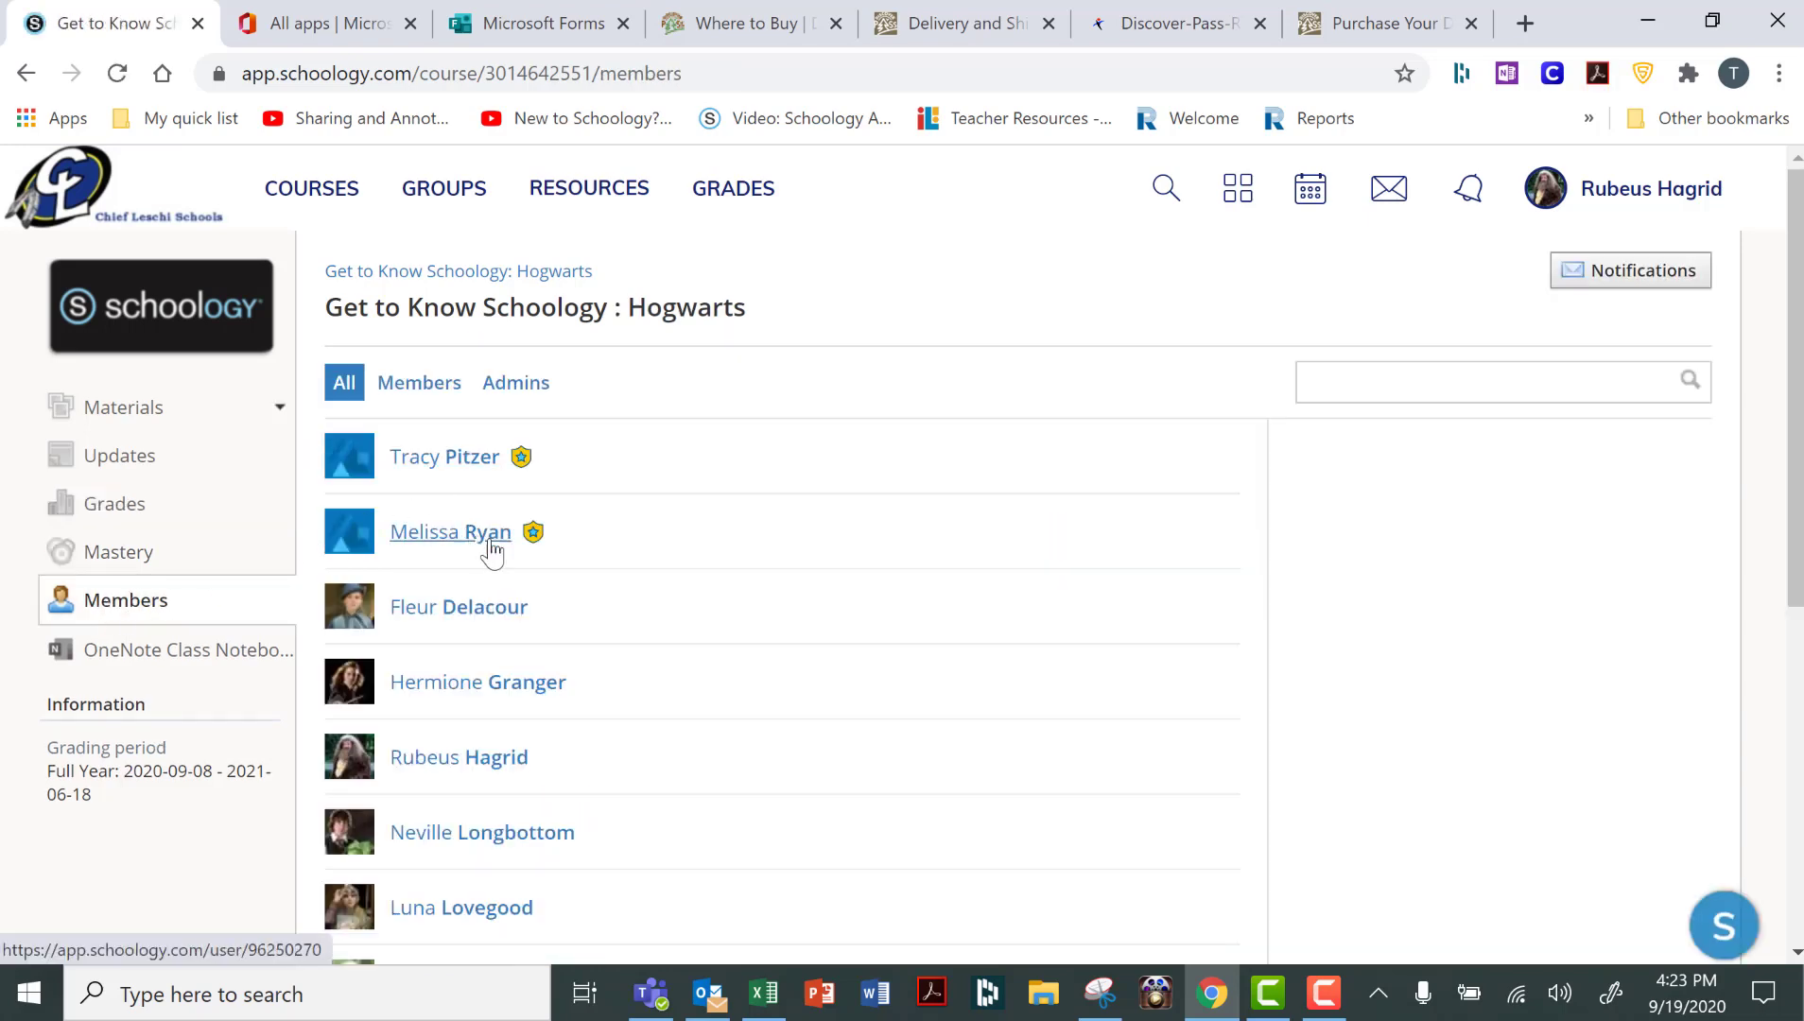
pyautogui.click(448, 460)
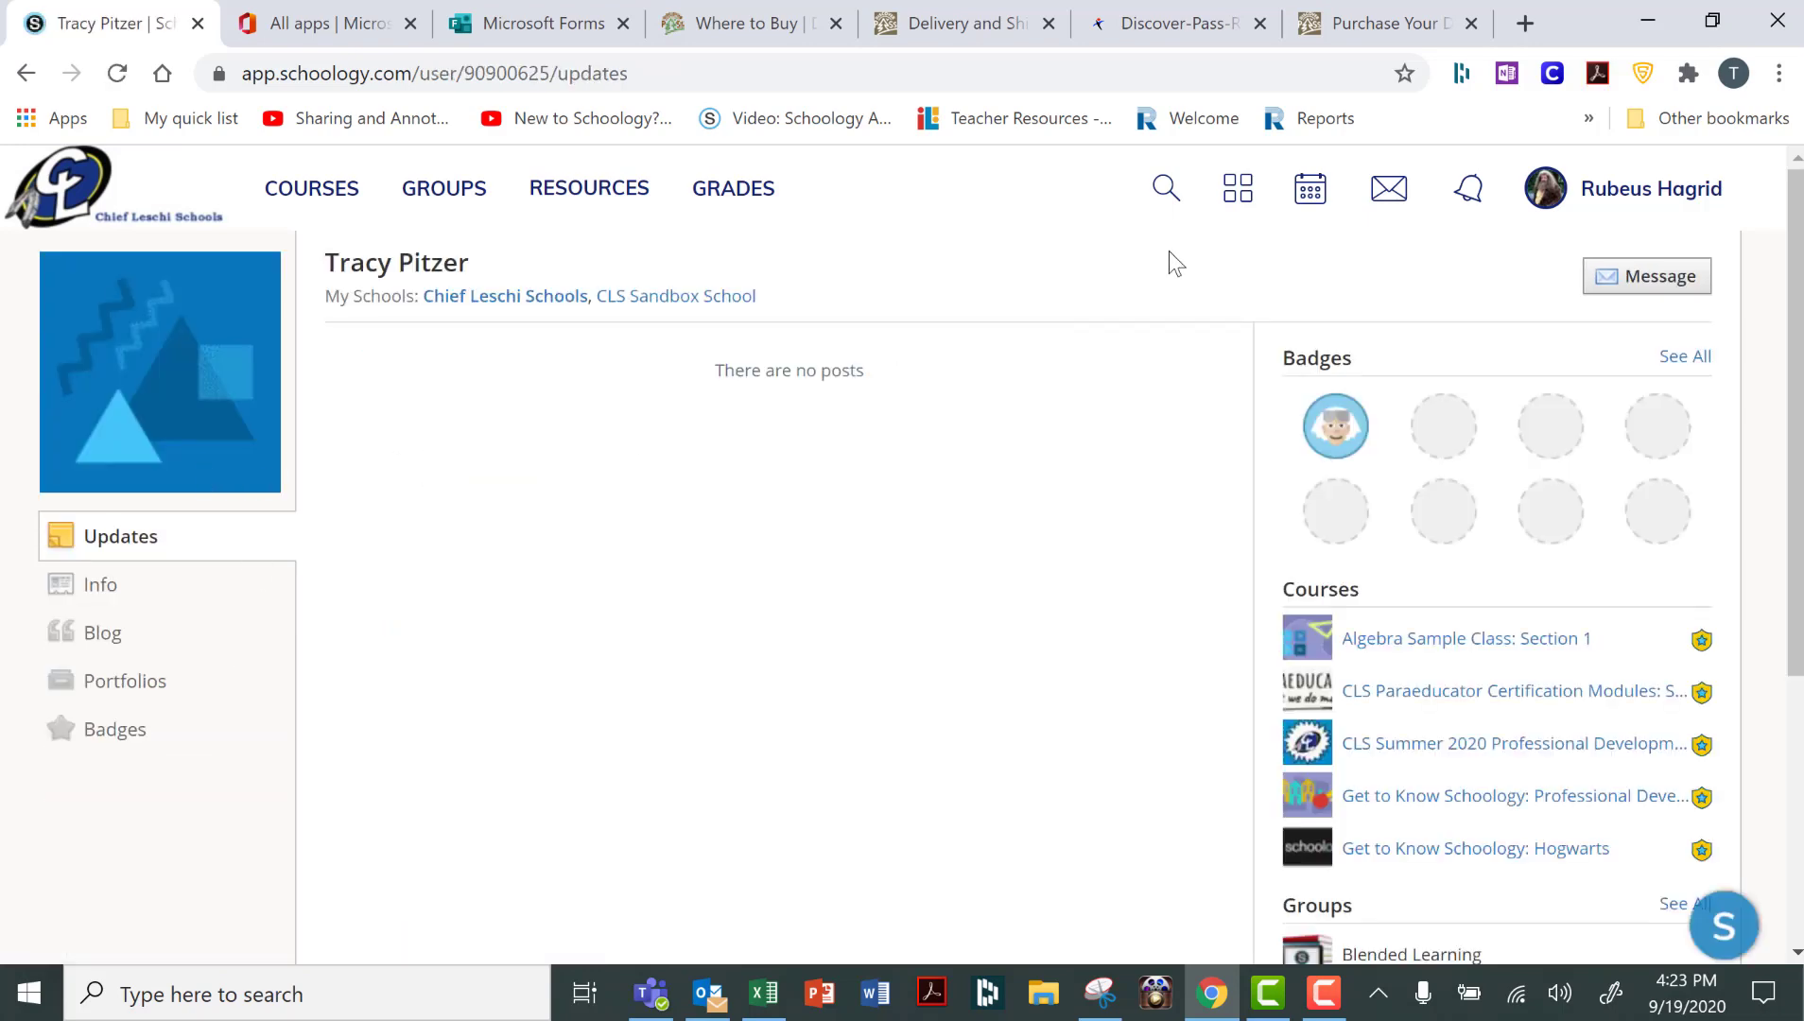
pyautogui.click(1624, 295)
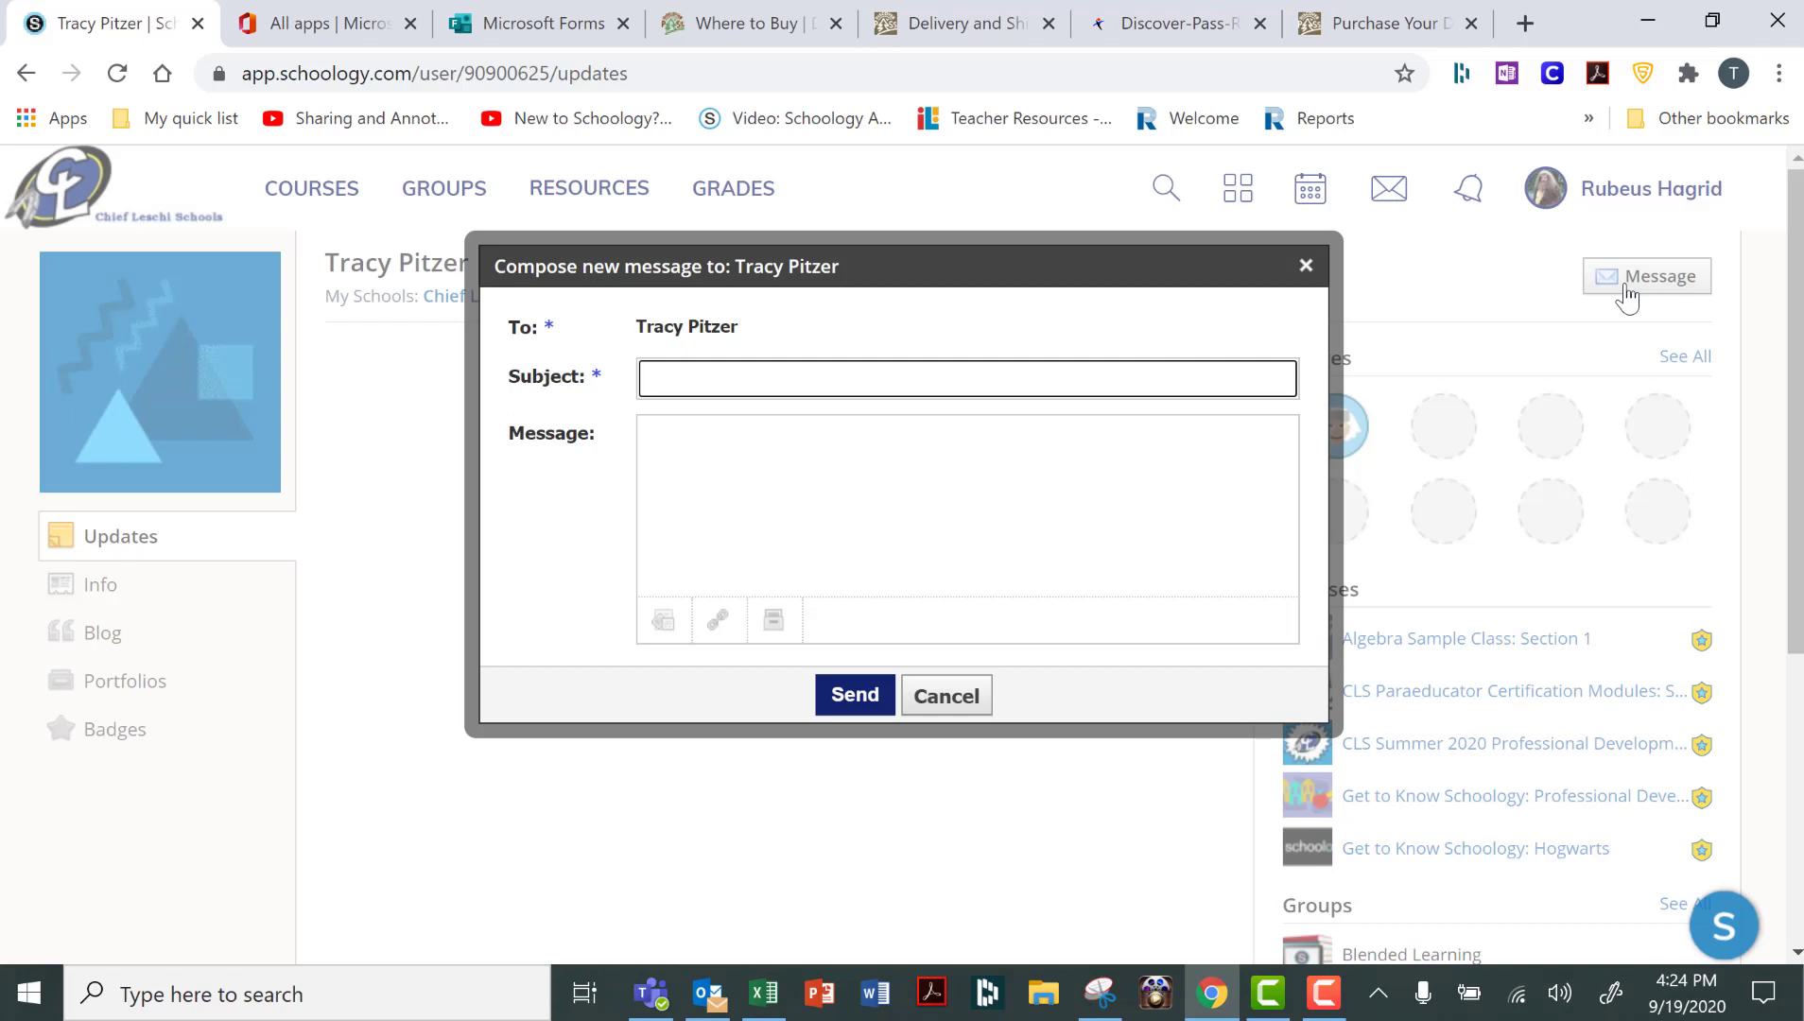
pyautogui.click(930, 710)
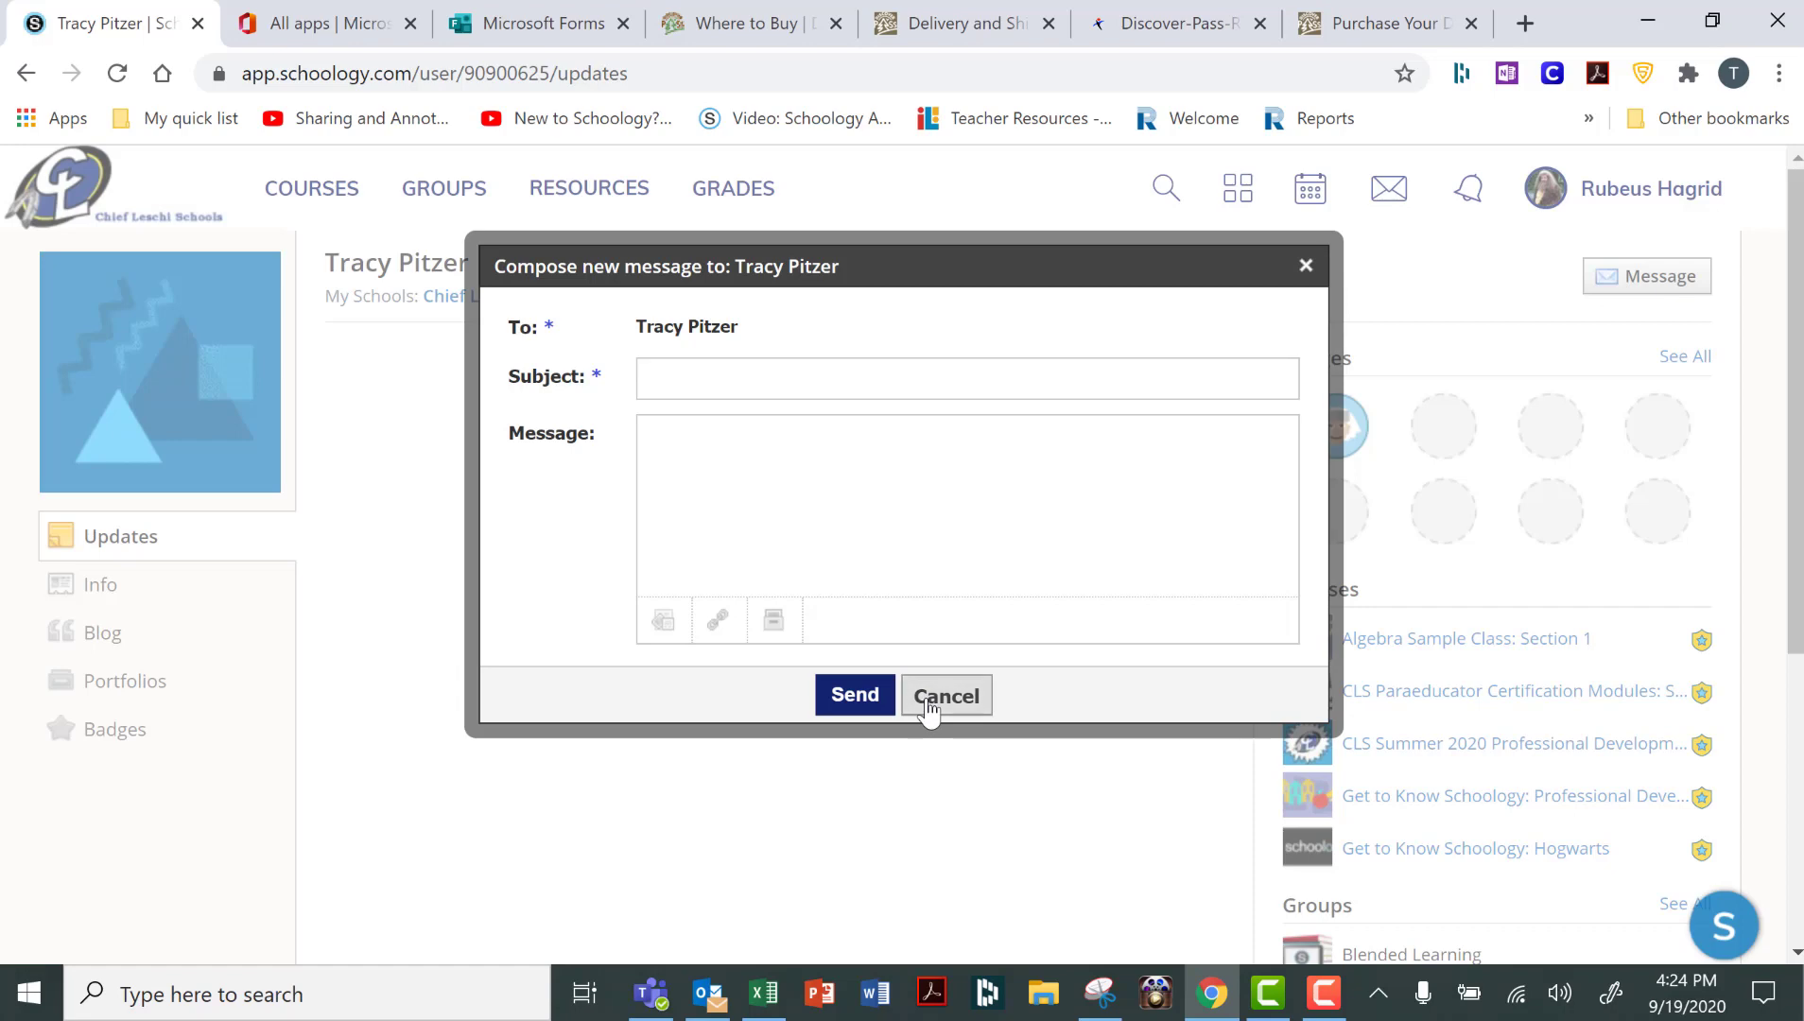